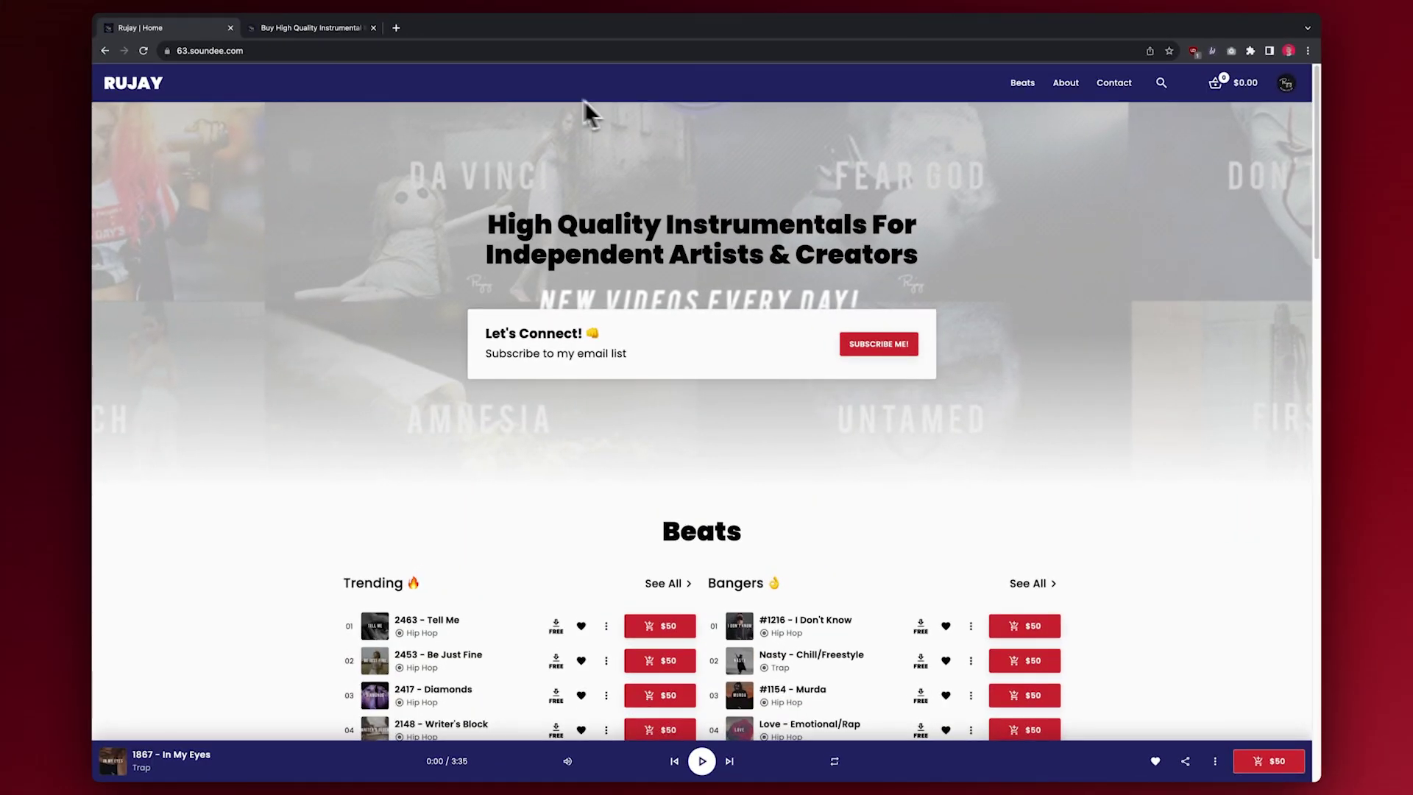
# - Close the rujay.co.uk tab and add 2463 - Tell Me to the cart with a Track Stems license
pyautogui.click(306, 29)
pyautogui.scroll(-5, 418, 328)
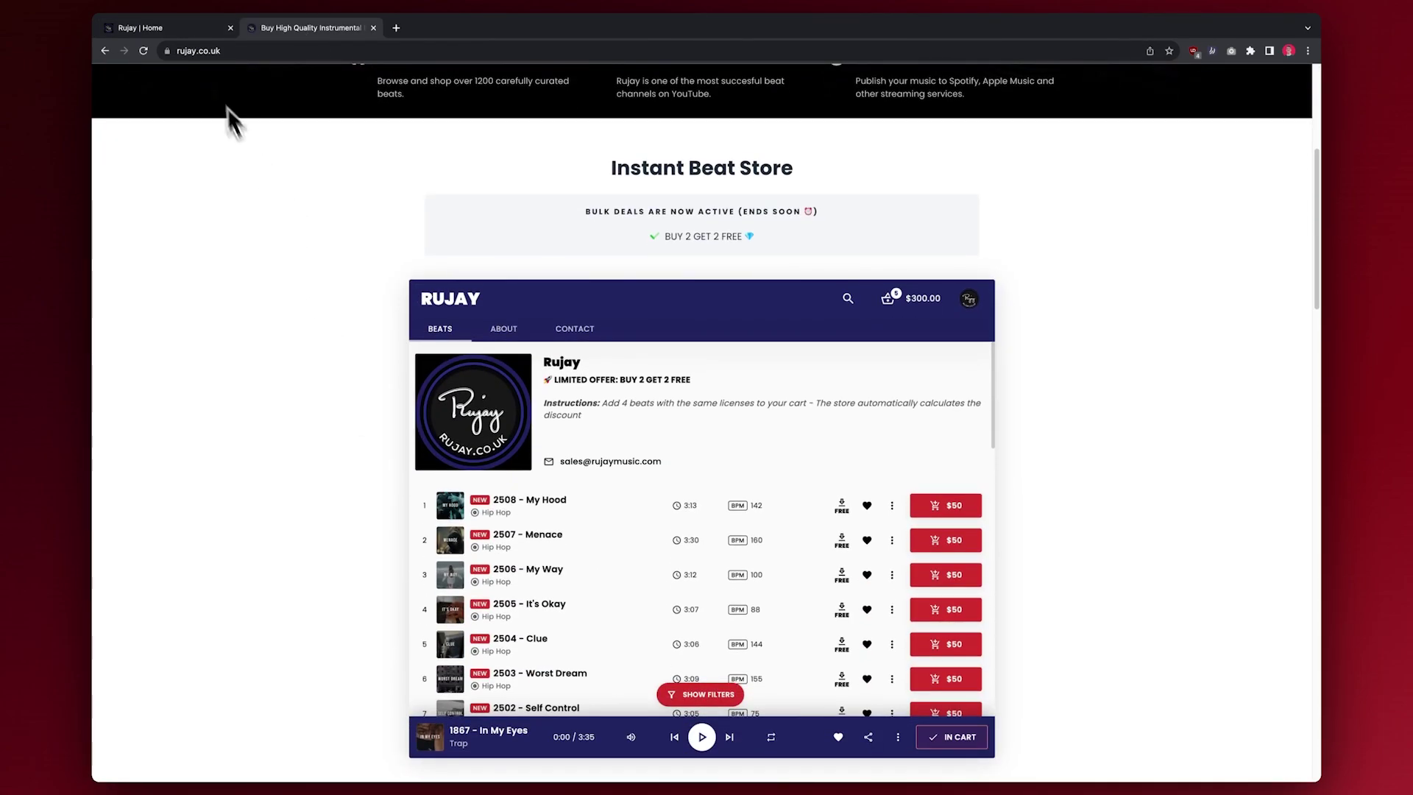
pyautogui.click(377, 30)
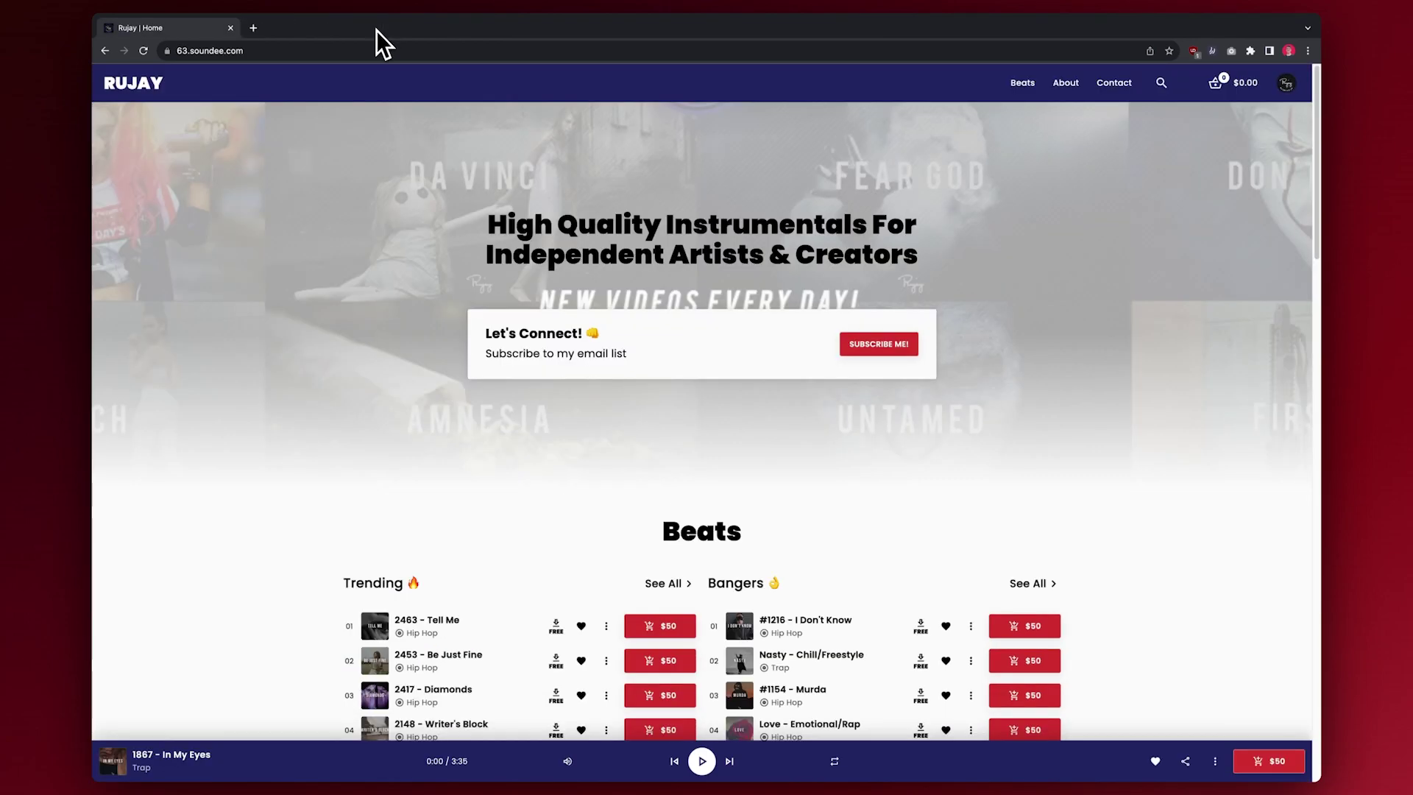
pyautogui.scroll(-1, 740, 368)
pyautogui.scroll(-2, 740, 368)
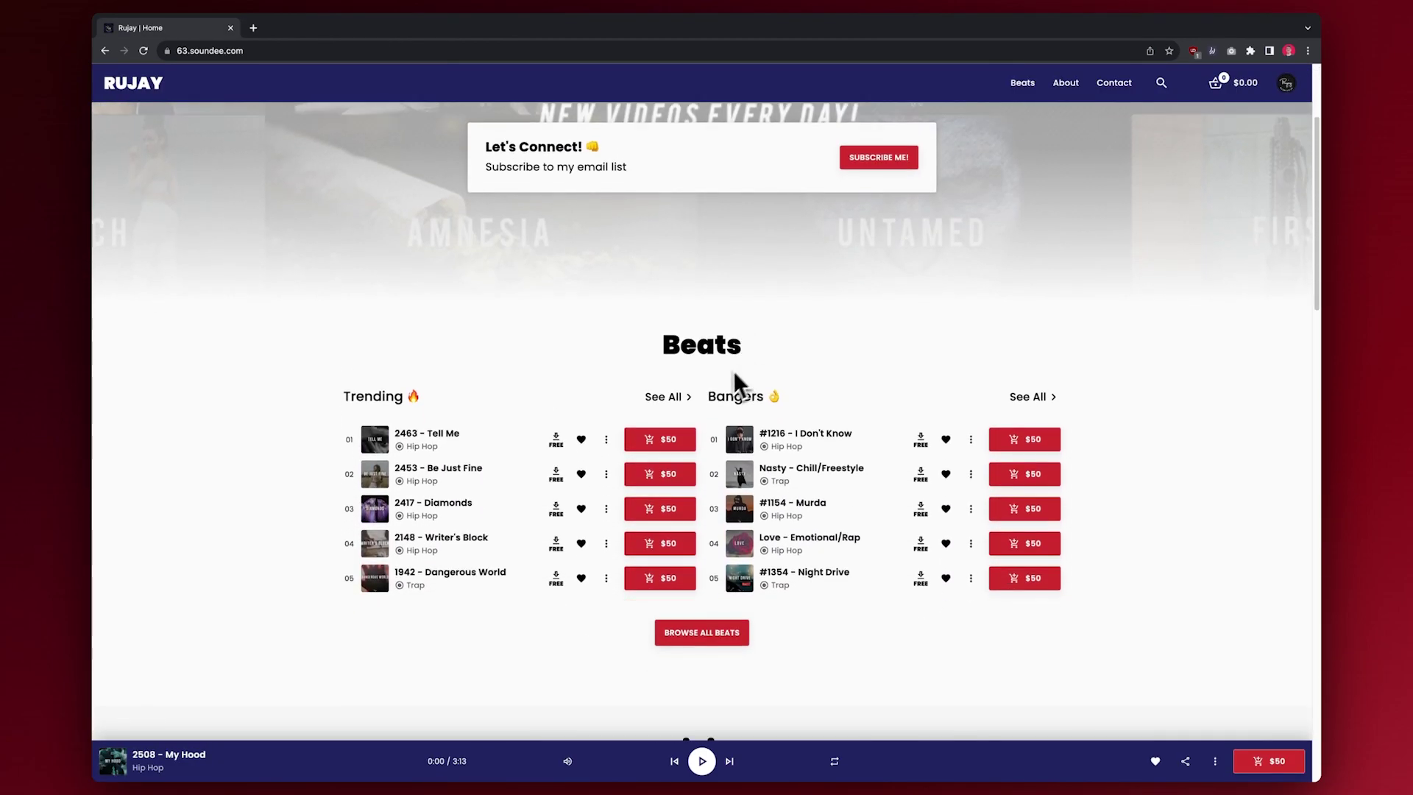
pyautogui.click(672, 440)
pyautogui.click(1005, 435)
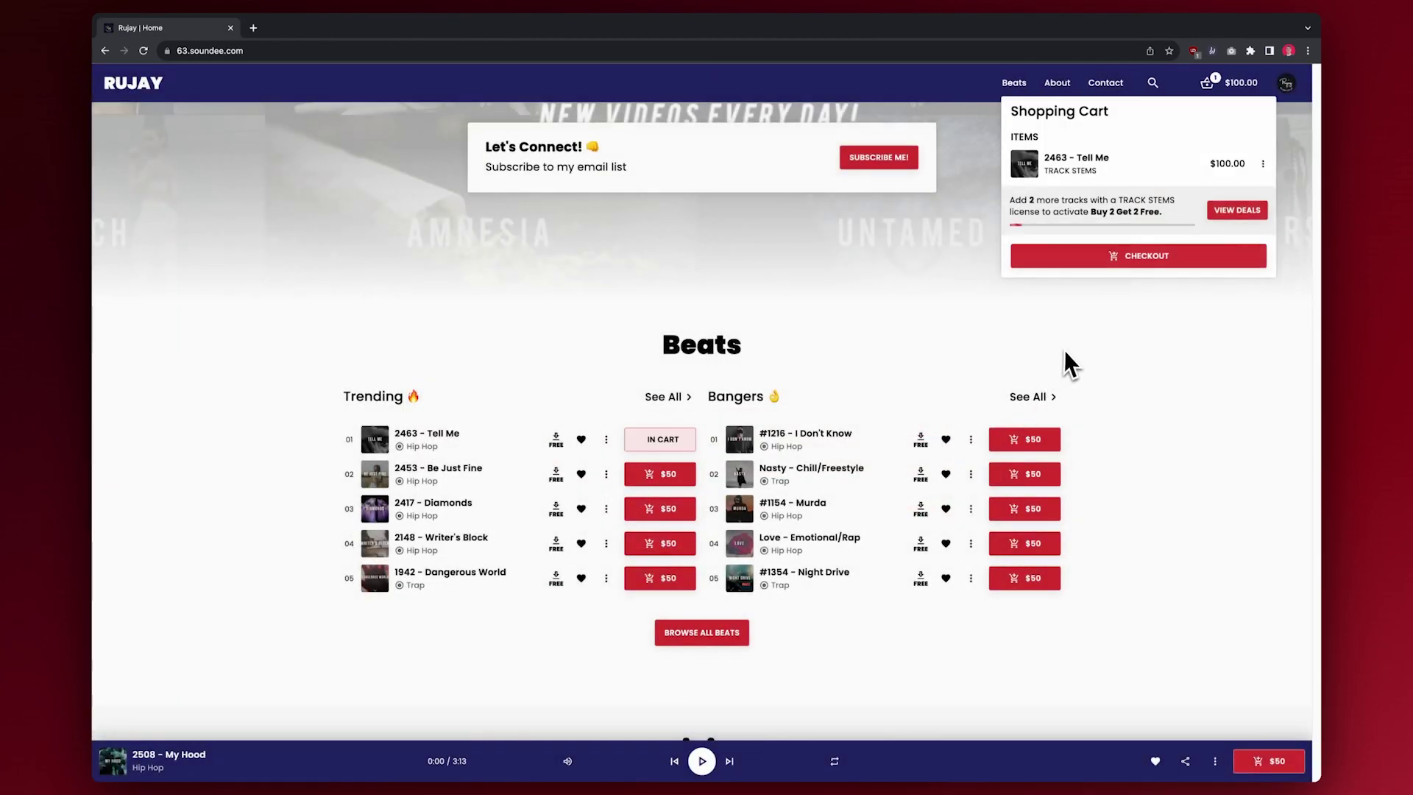
# - Load google.com in a new tab and close the Rujay | Home tab
pyautogui.click(256, 31)
pyautogui.write('google.com')
pyautogui.press('Return')
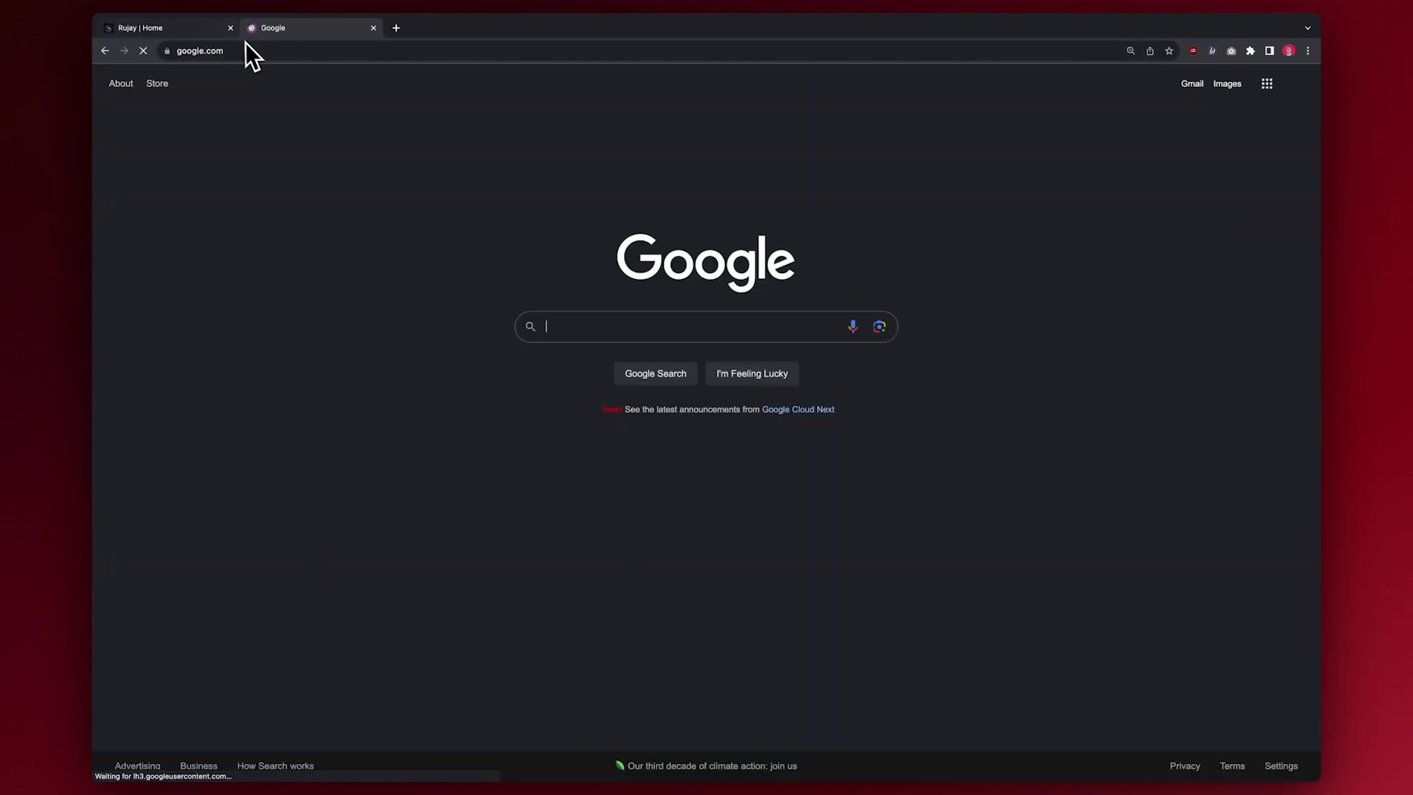
pyautogui.click(230, 27)
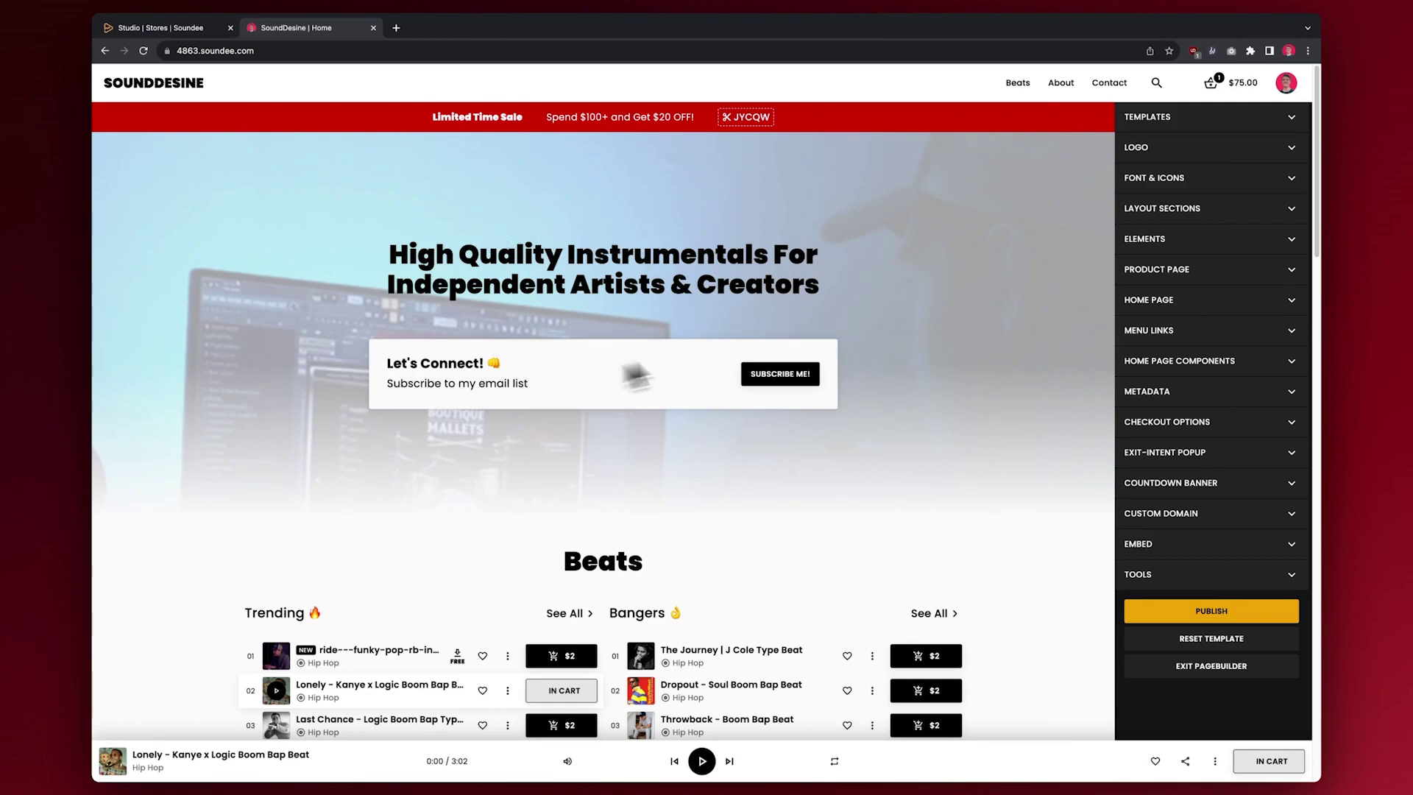
# - Expand the Home Page and Header / Cover settings, then preview and close the Subscribe Me! opt-in form
pyautogui.click(1144, 301)
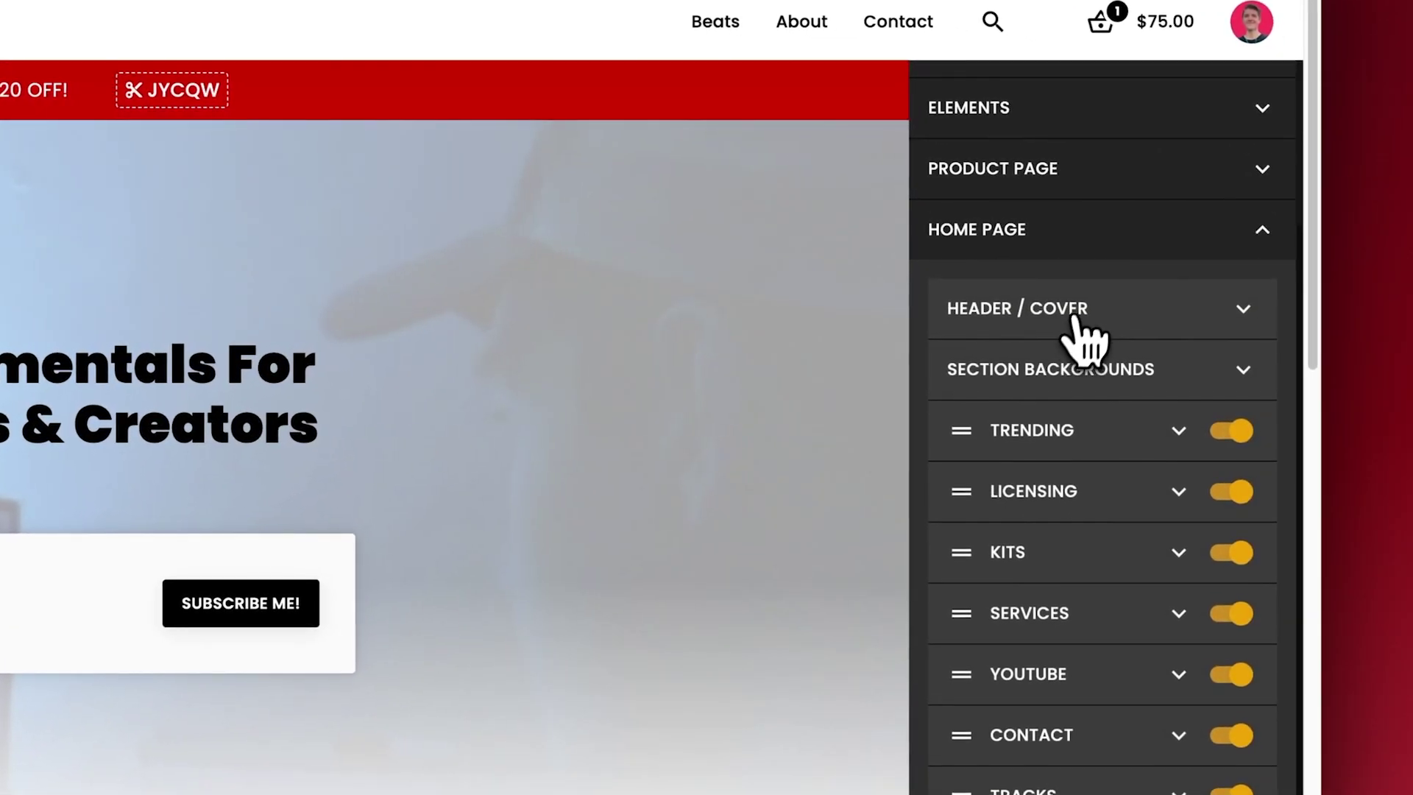
pyautogui.click(1077, 317)
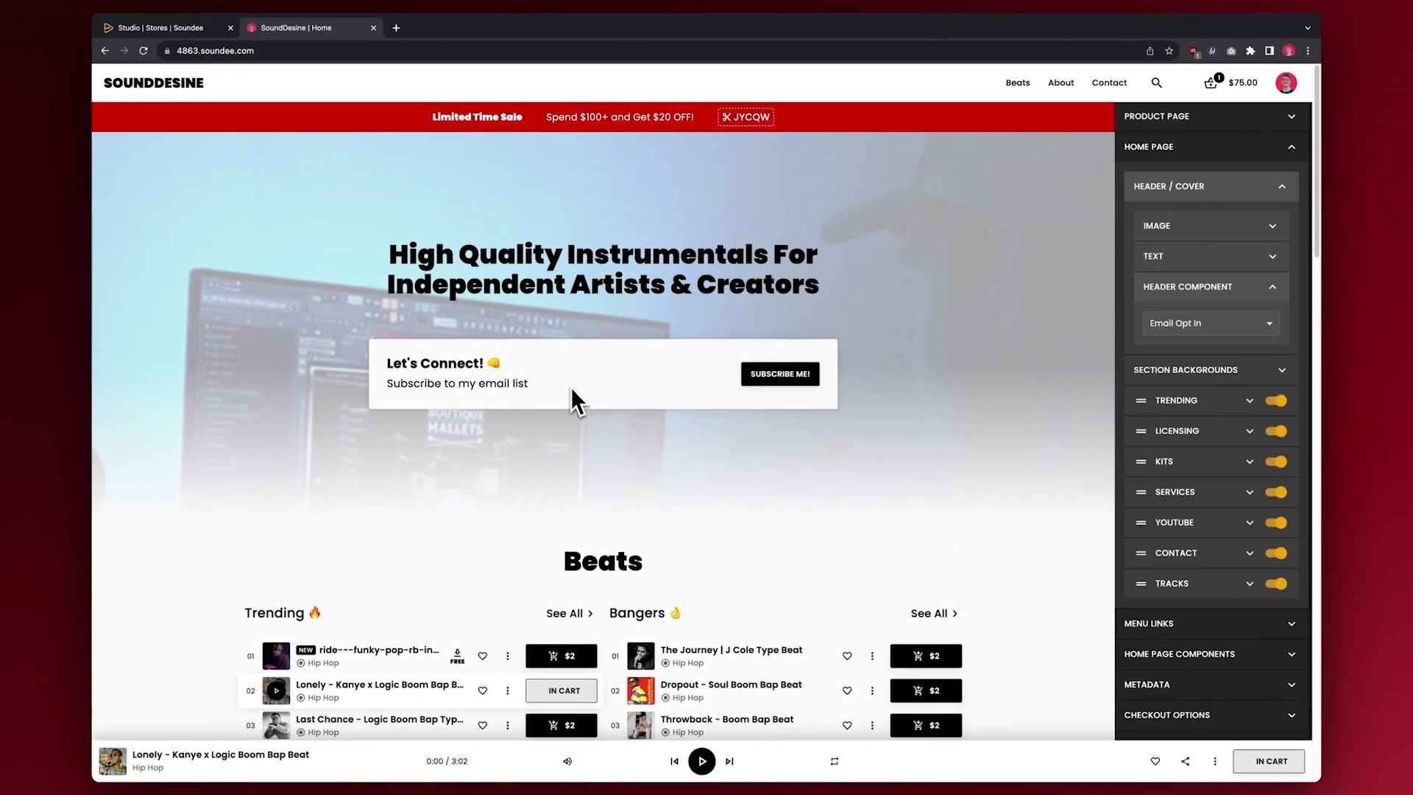
pyautogui.scroll(-1, 571, 387)
pyautogui.click(779, 340)
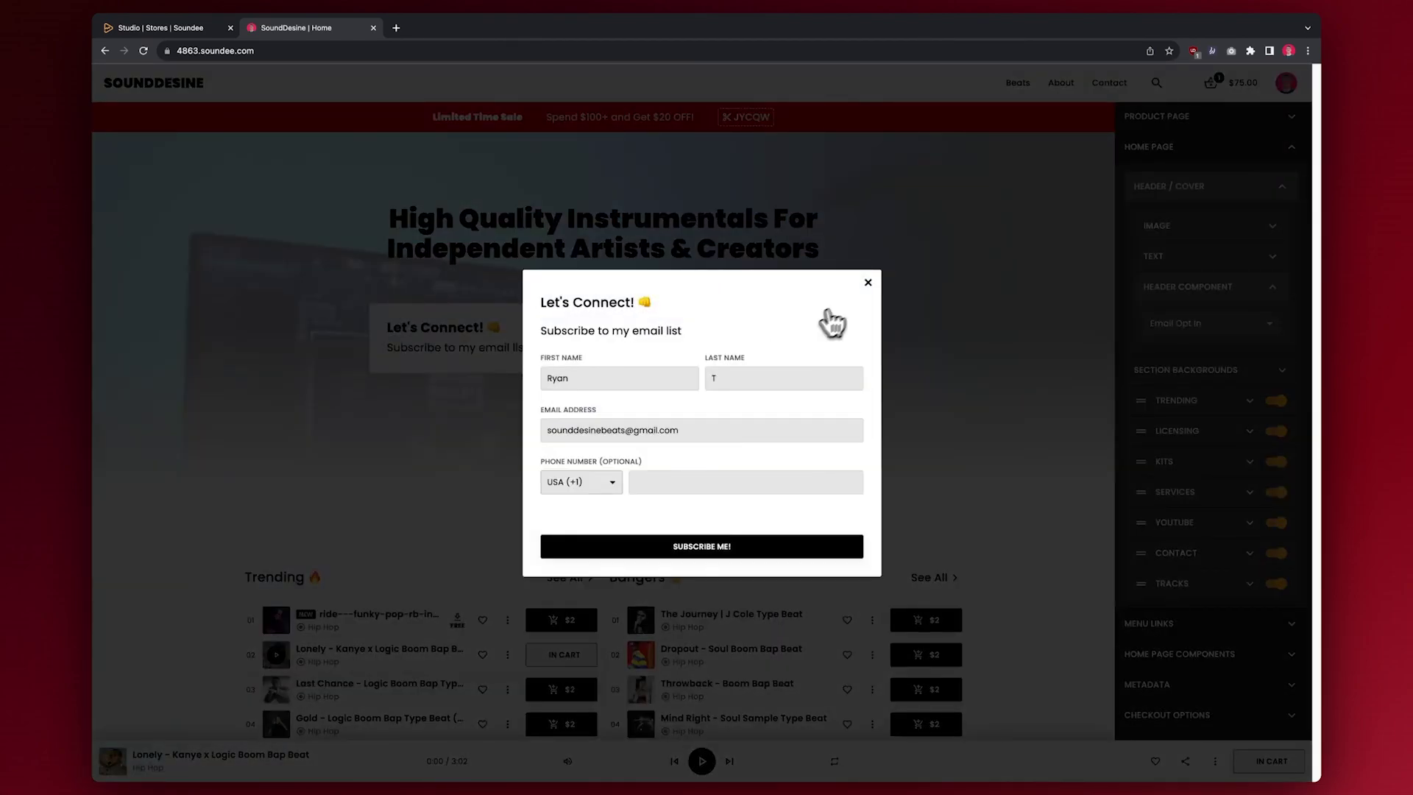
pyautogui.click(868, 285)
# - Preview and close a track's free-download opt-in form
pyautogui.scroll(-5, 689, 408)
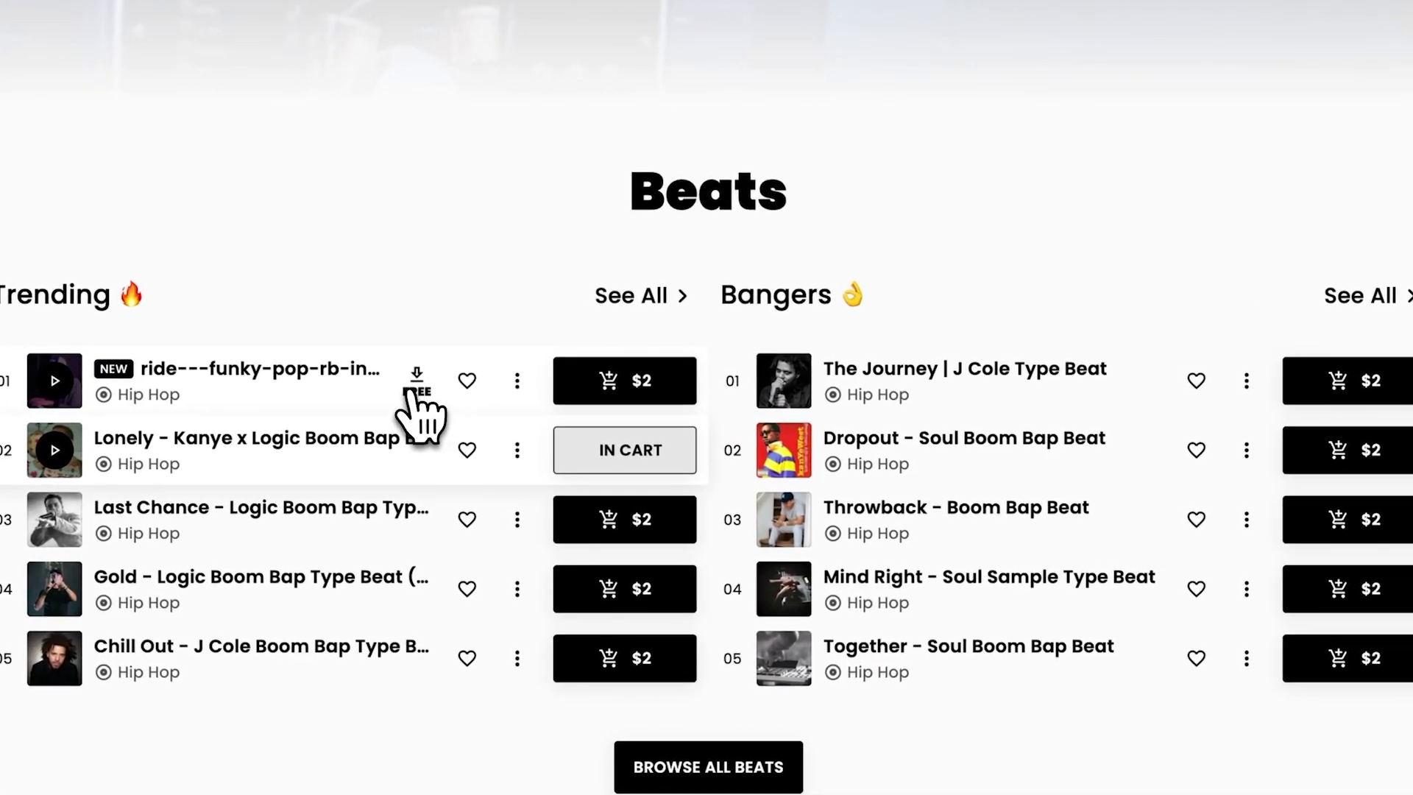
pyautogui.click(416, 379)
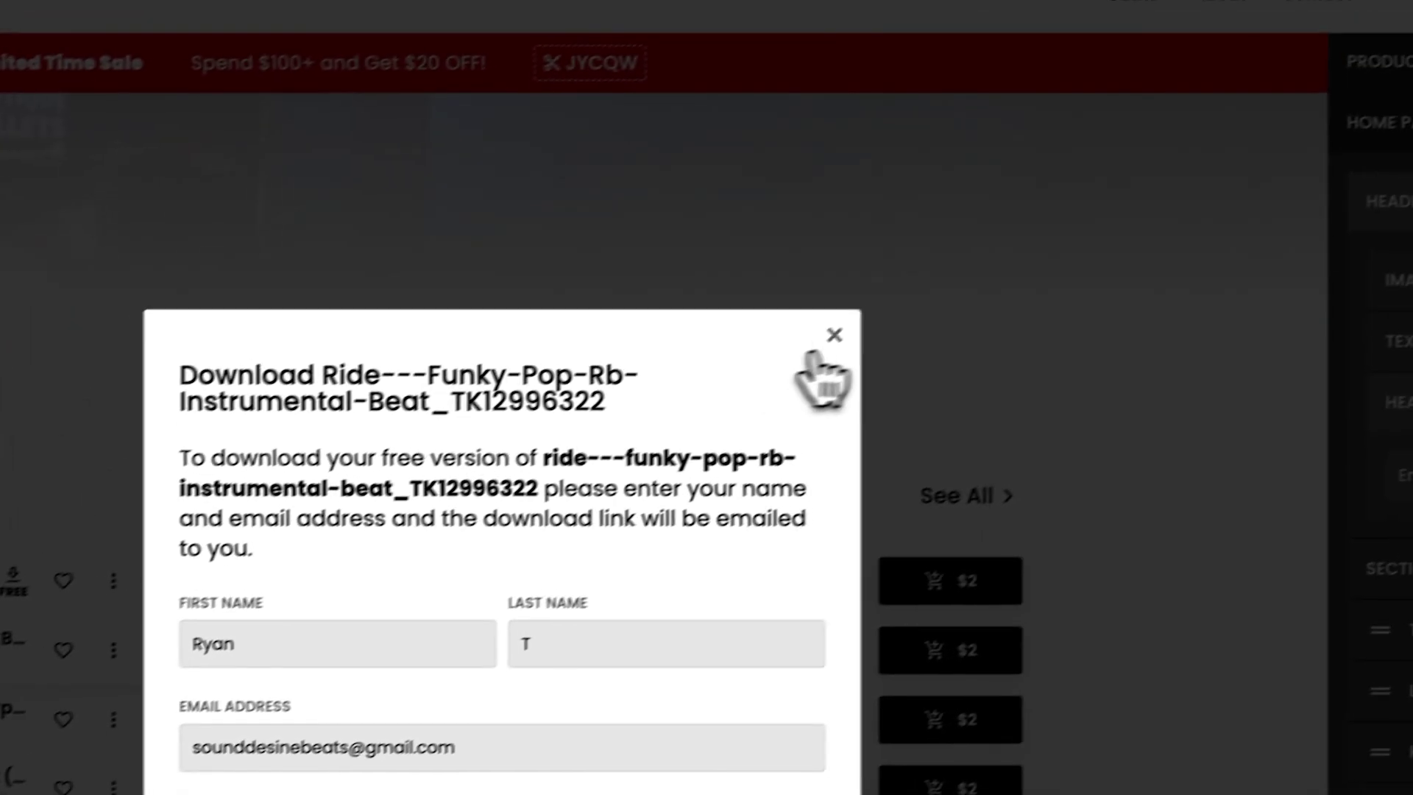
pyautogui.click(1238, 135)
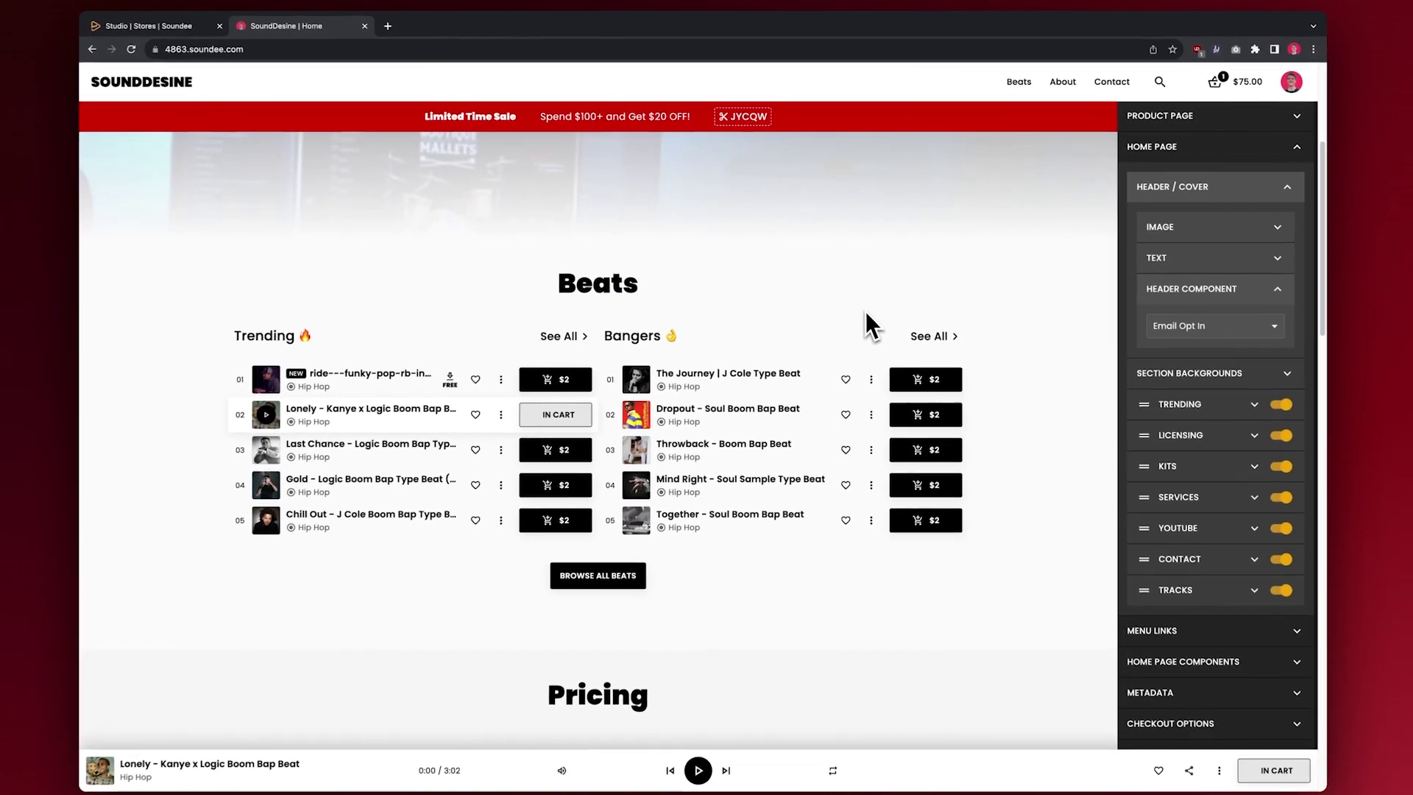
# - Test-run the exit-intent popup and accept its 15% off offer
pyautogui.click(1148, 452)
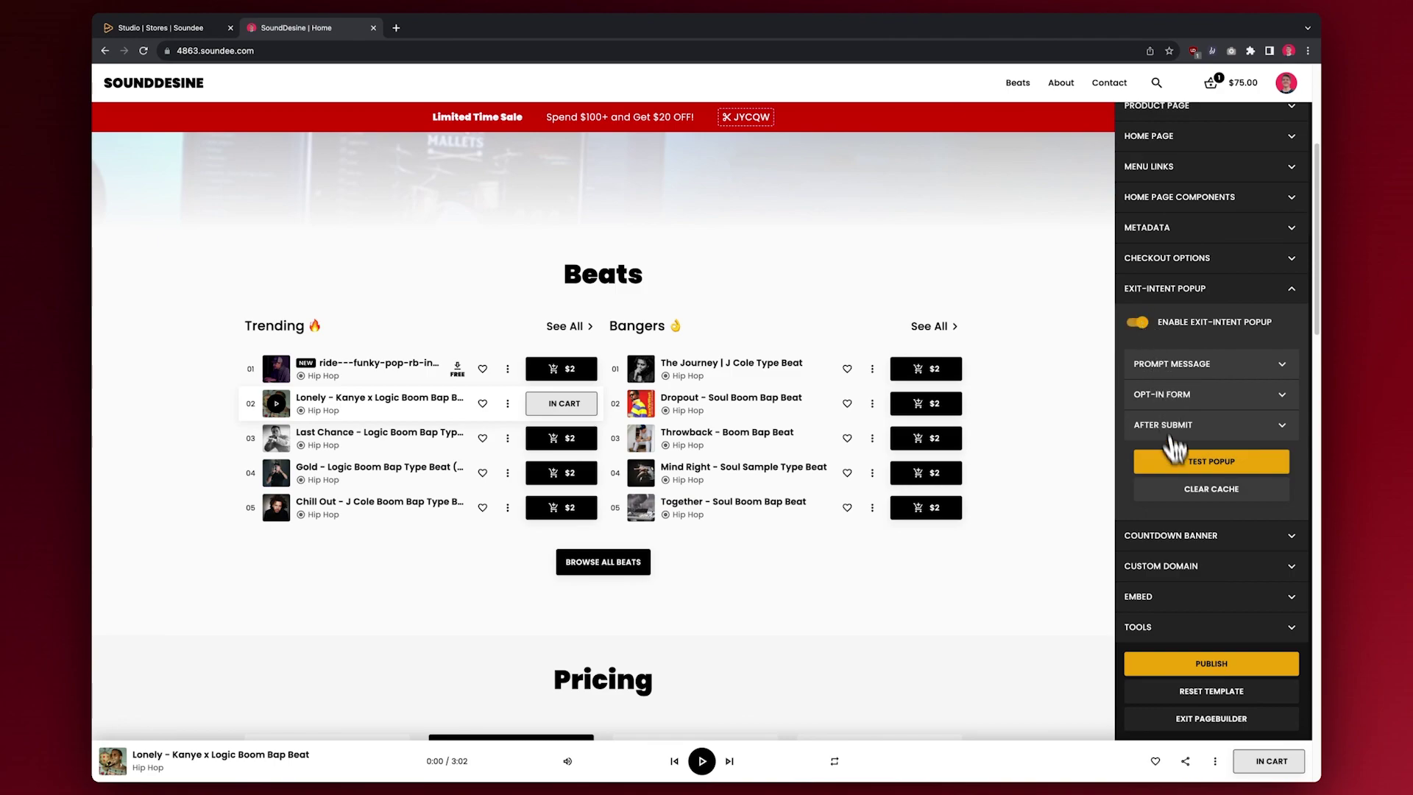
pyautogui.click(1185, 469)
pyautogui.click(777, 449)
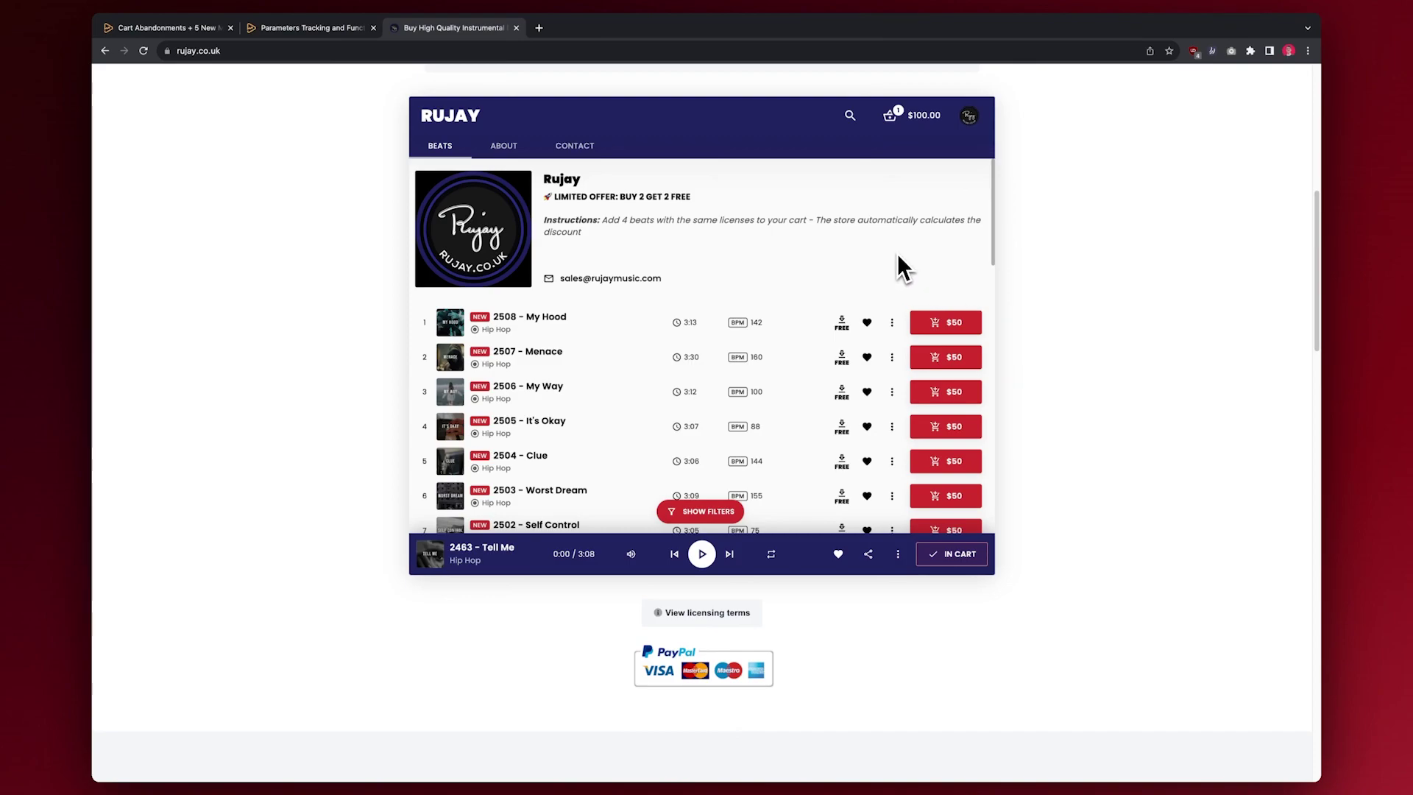
# - Read the Parameters Tracking and Functions help article
pyautogui.click(337, 30)
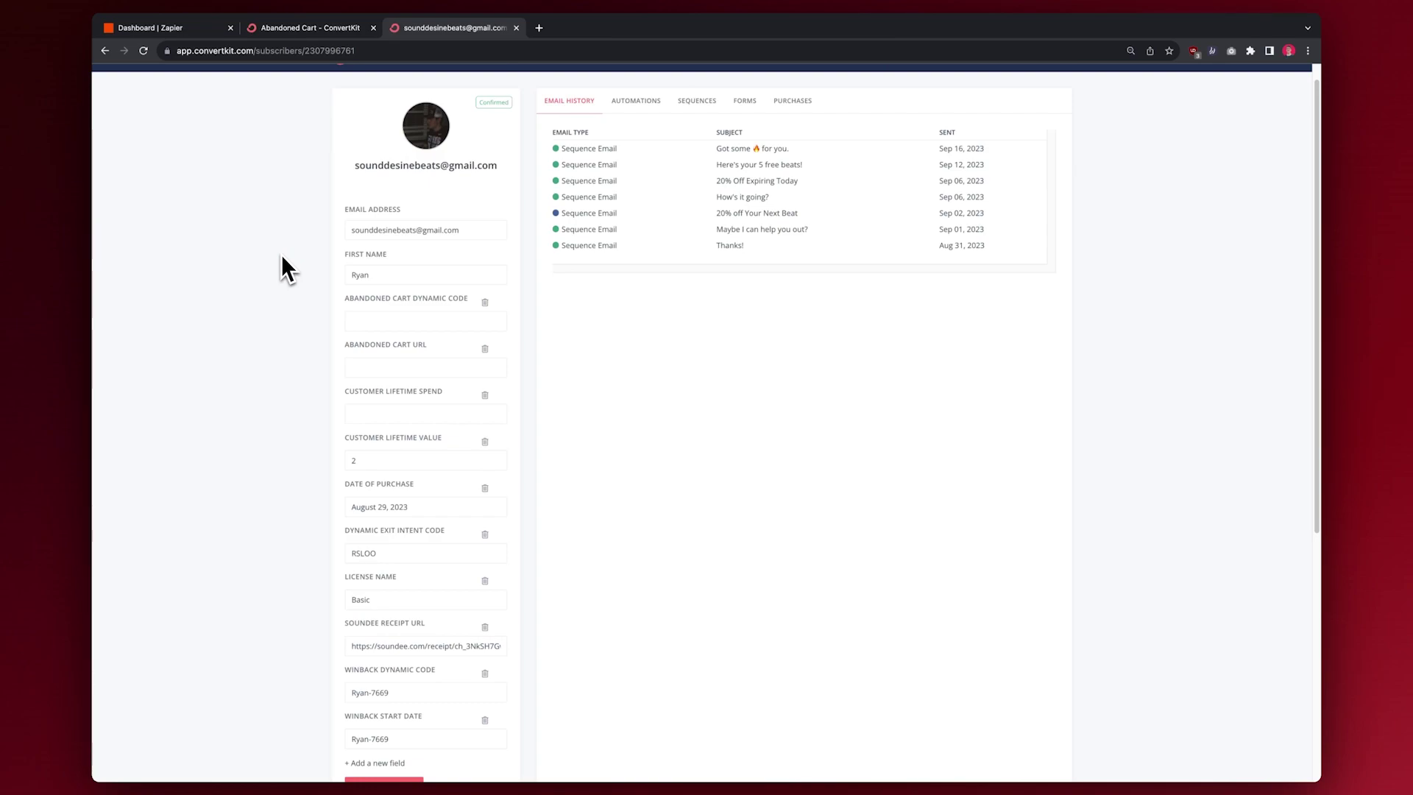
# - Scroll through the test subscriber's ConvertKit custom fields to the empty Abandoned Cart URL field
pyautogui.scroll(-1, 281, 257)
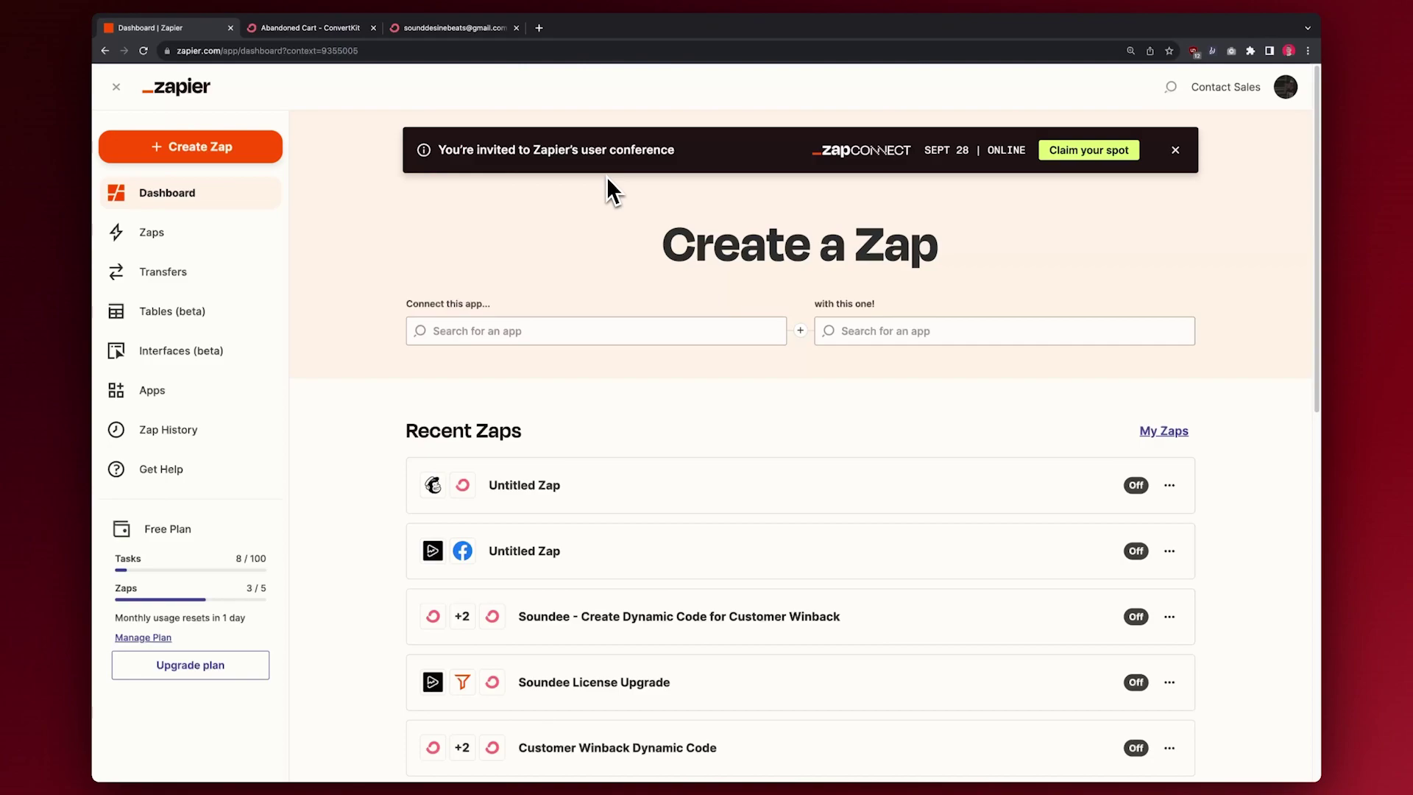
# - Start a new Zap with Soundee's Cart Abandoned trigger and check the Soundee account list
pyautogui.click(197, 148)
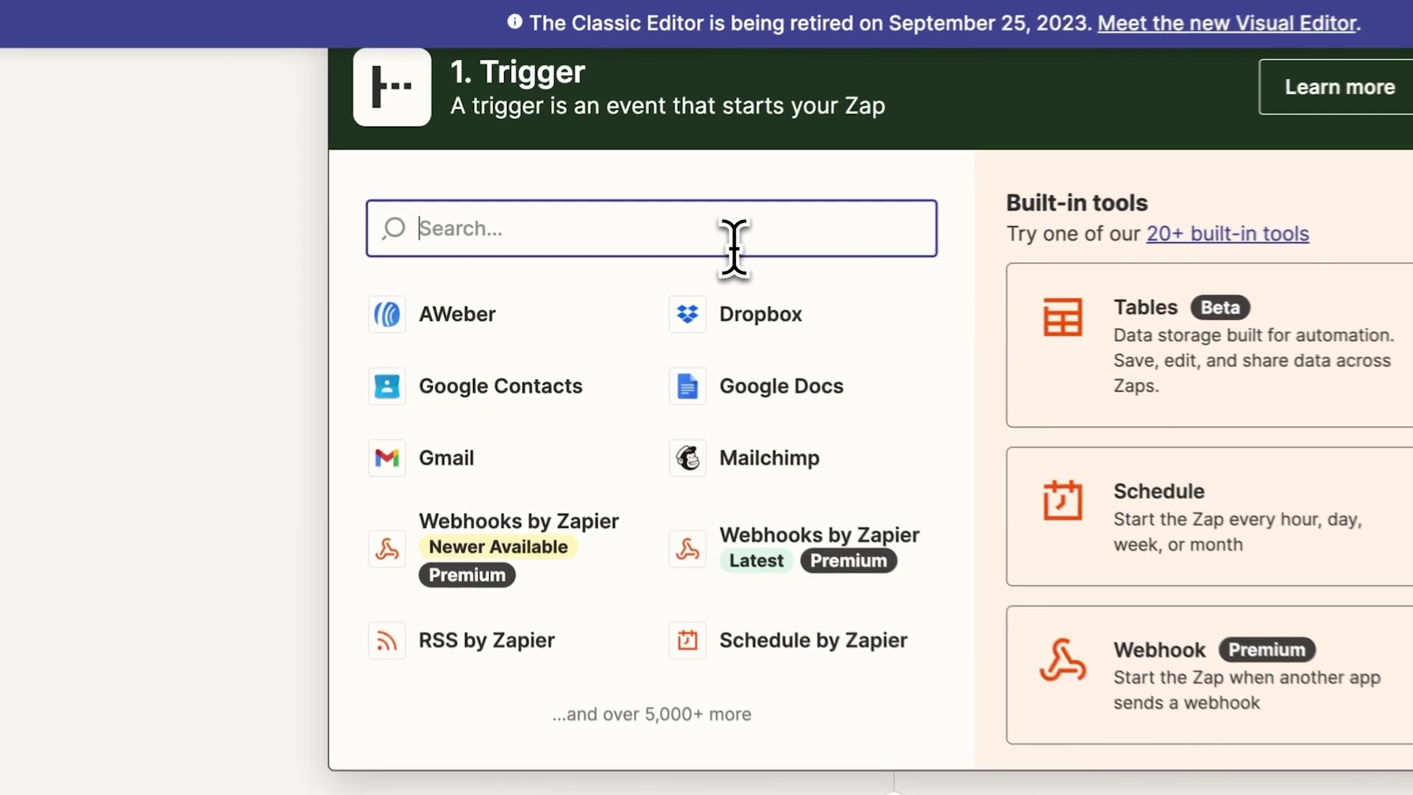
pyautogui.write('soundee')
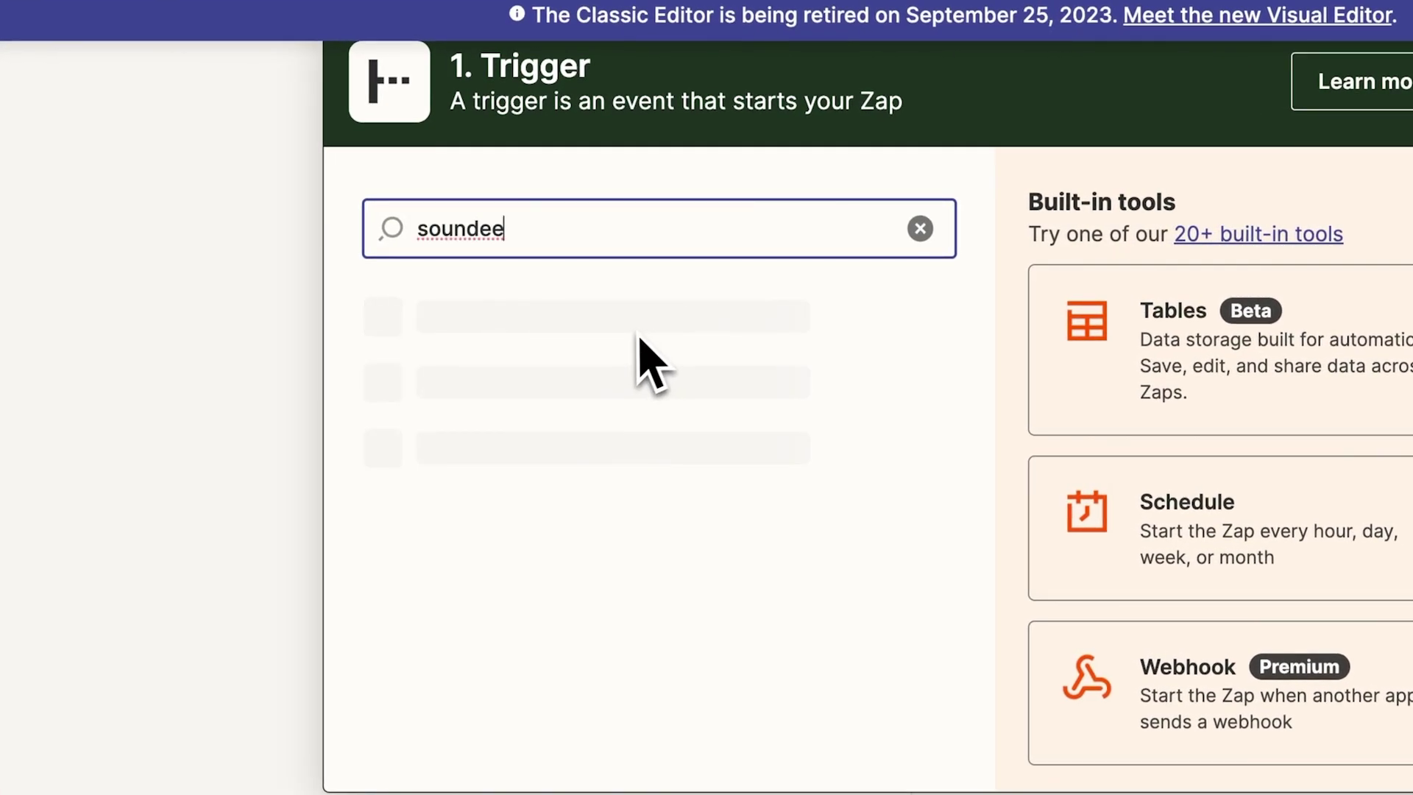
pyautogui.click(634, 340)
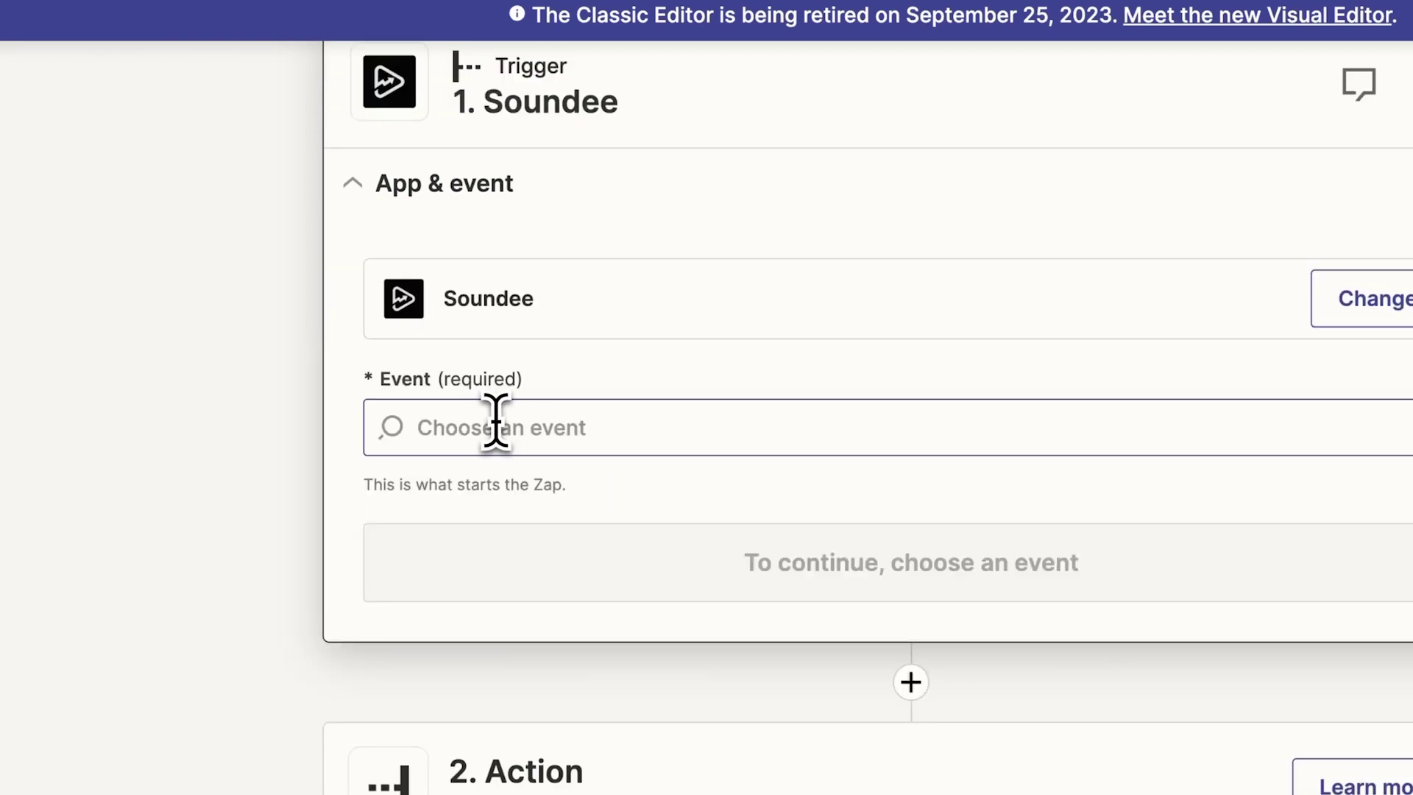
pyautogui.click(495, 421)
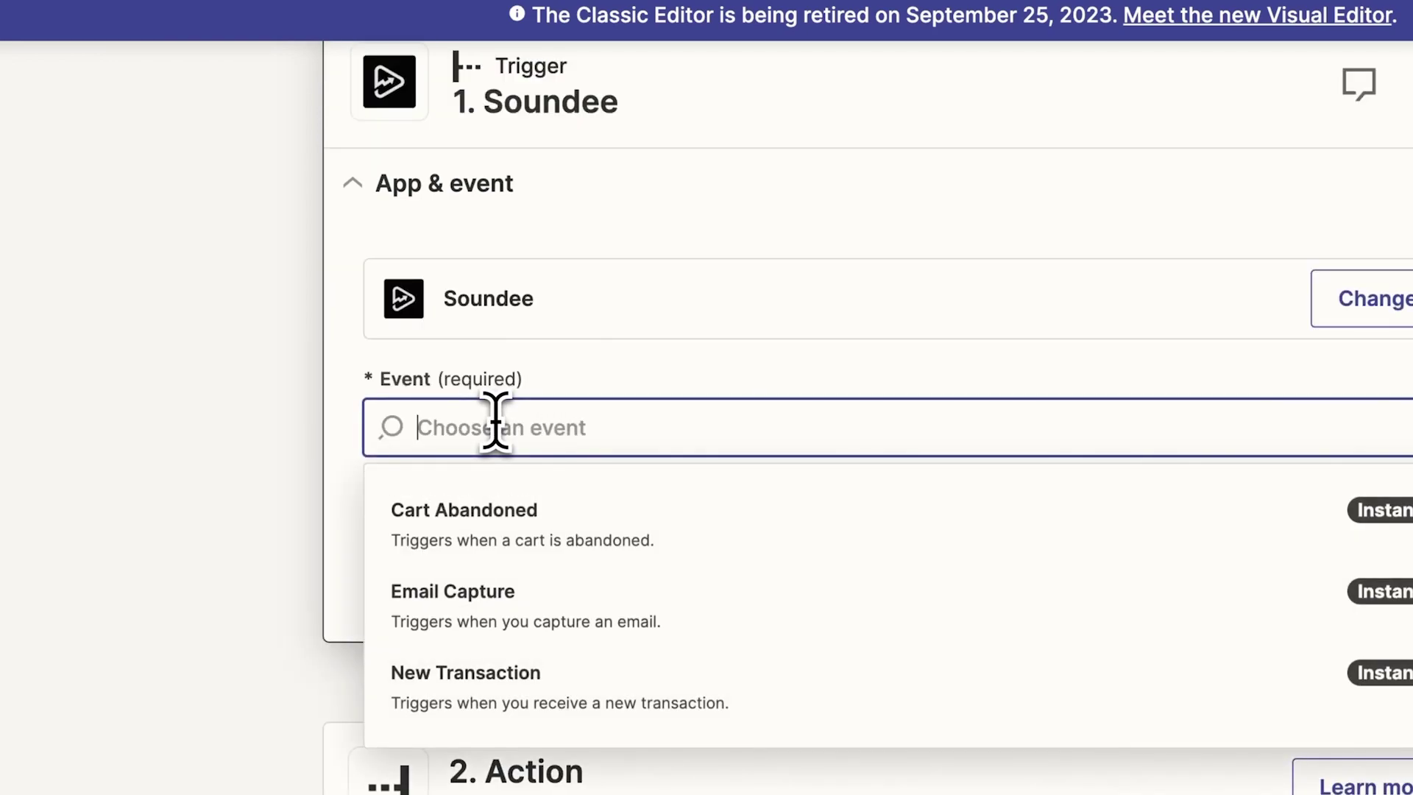
pyautogui.click(495, 542)
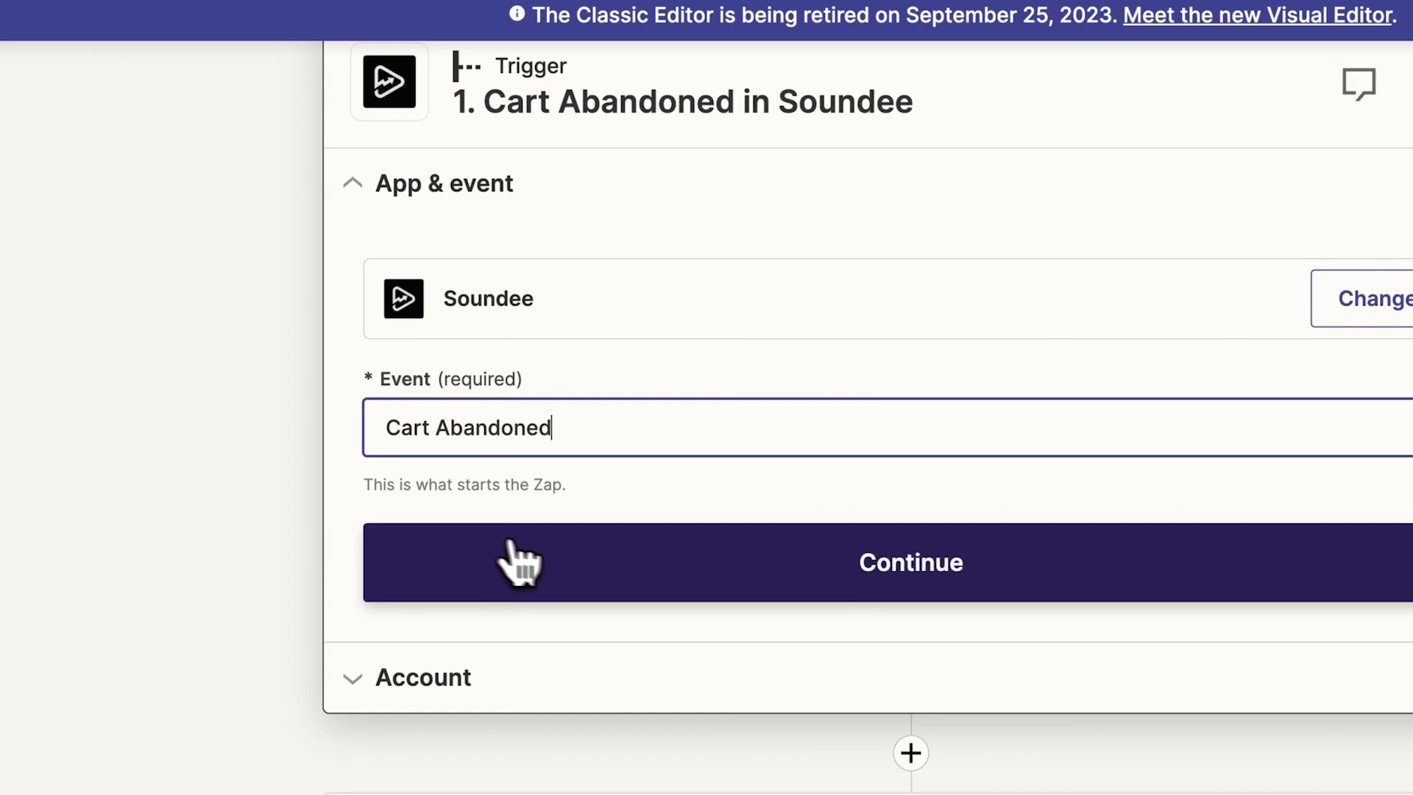
pyautogui.click(507, 560)
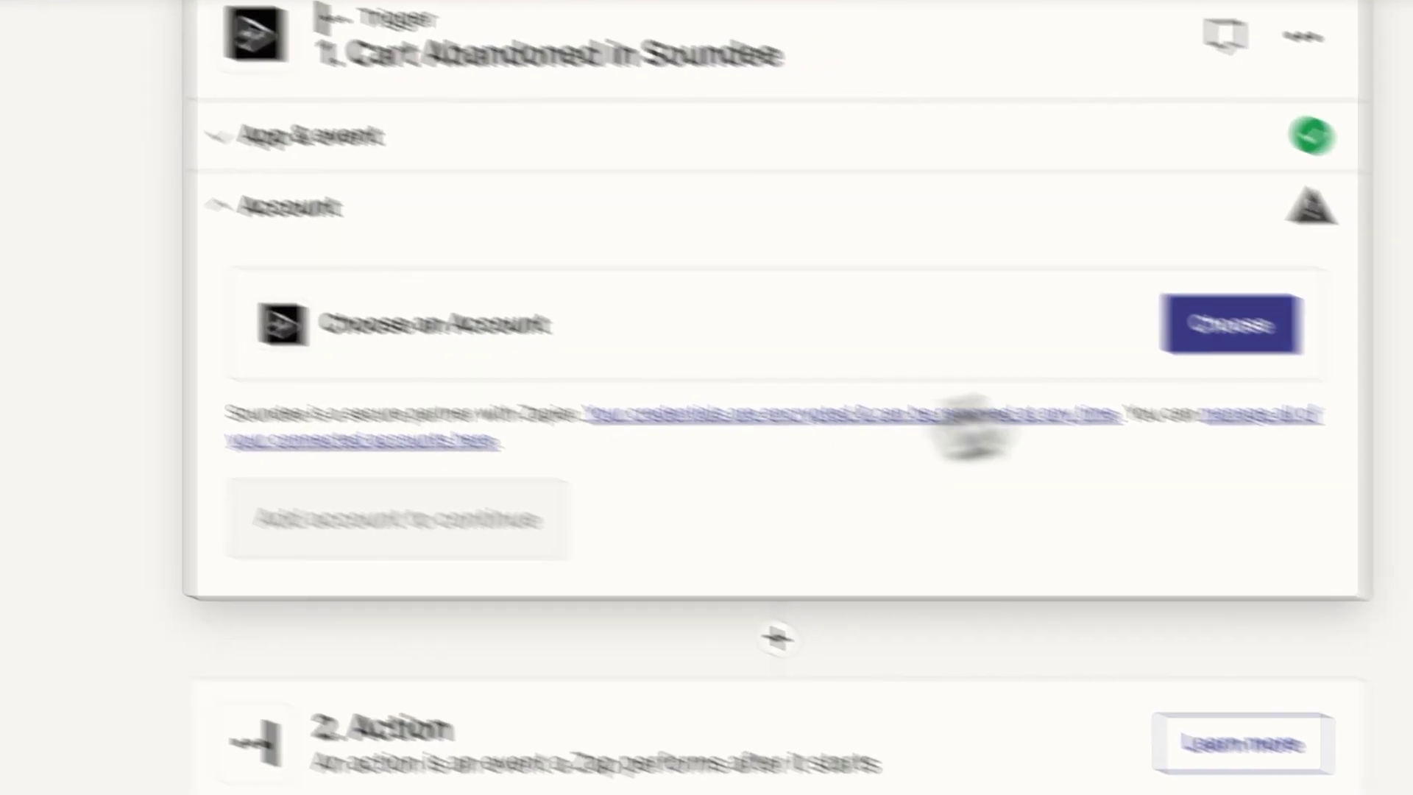
pyautogui.click(1362, 371)
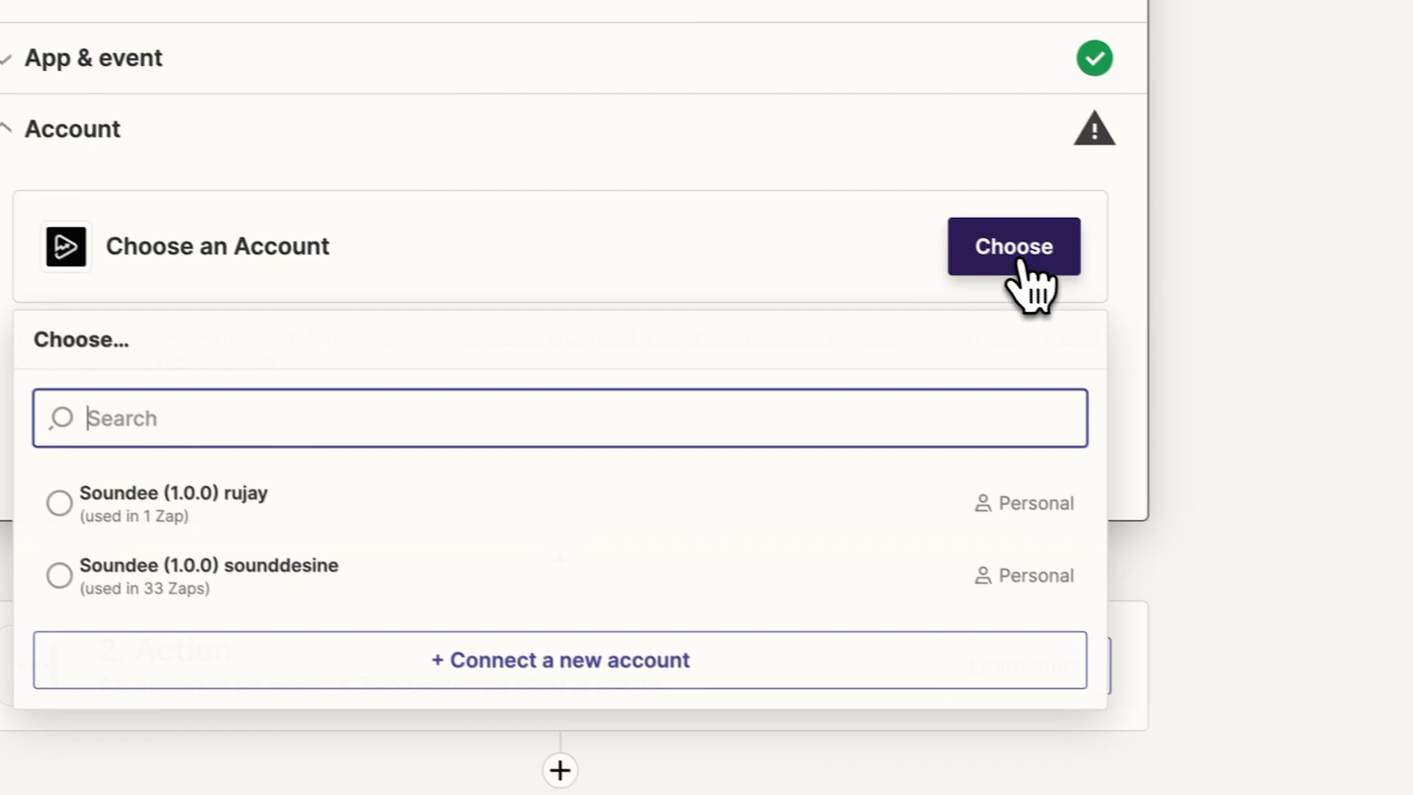
pyautogui.click(959, 688)
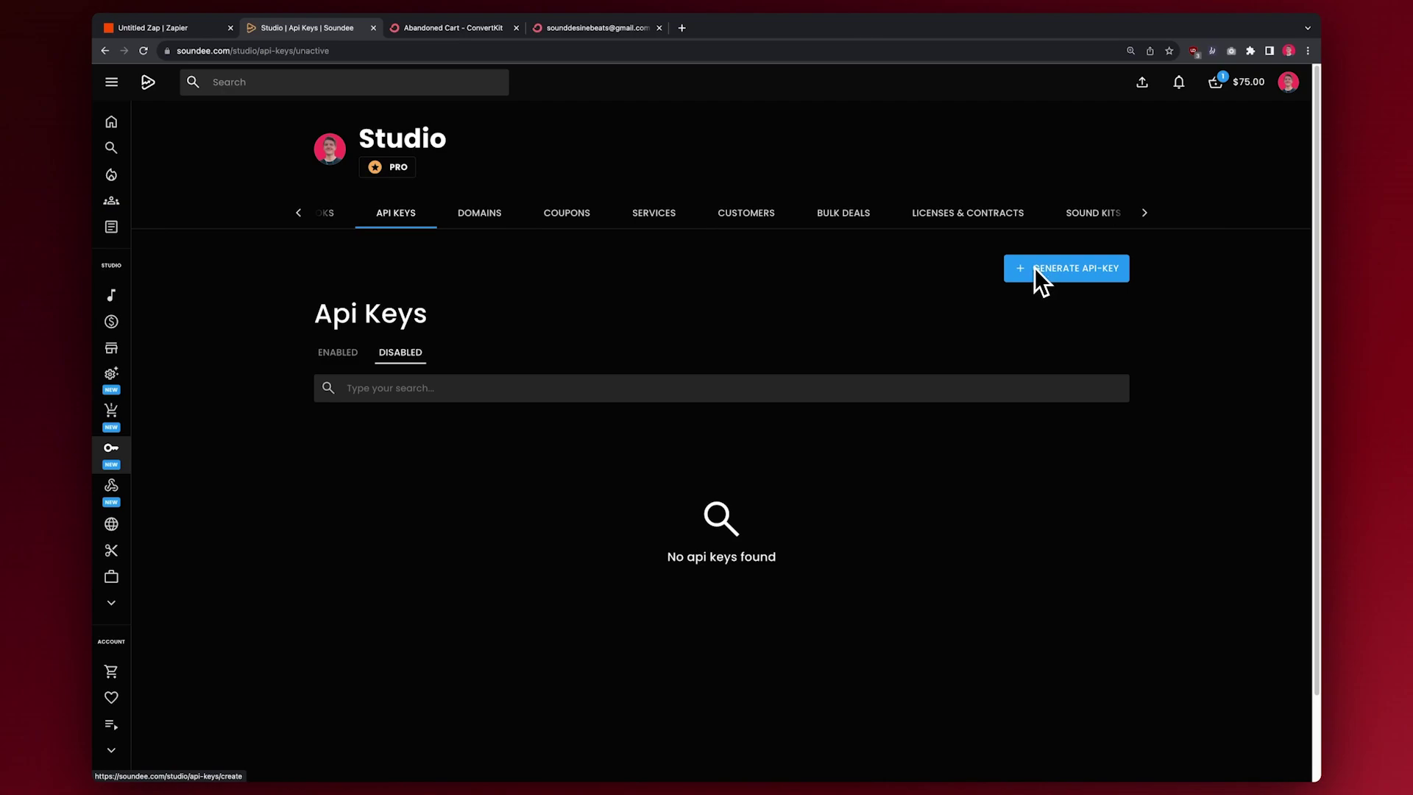
# - Confirm the connected Soundee account and run the Cart Abandoned trigger test
pyautogui.click(183, 32)
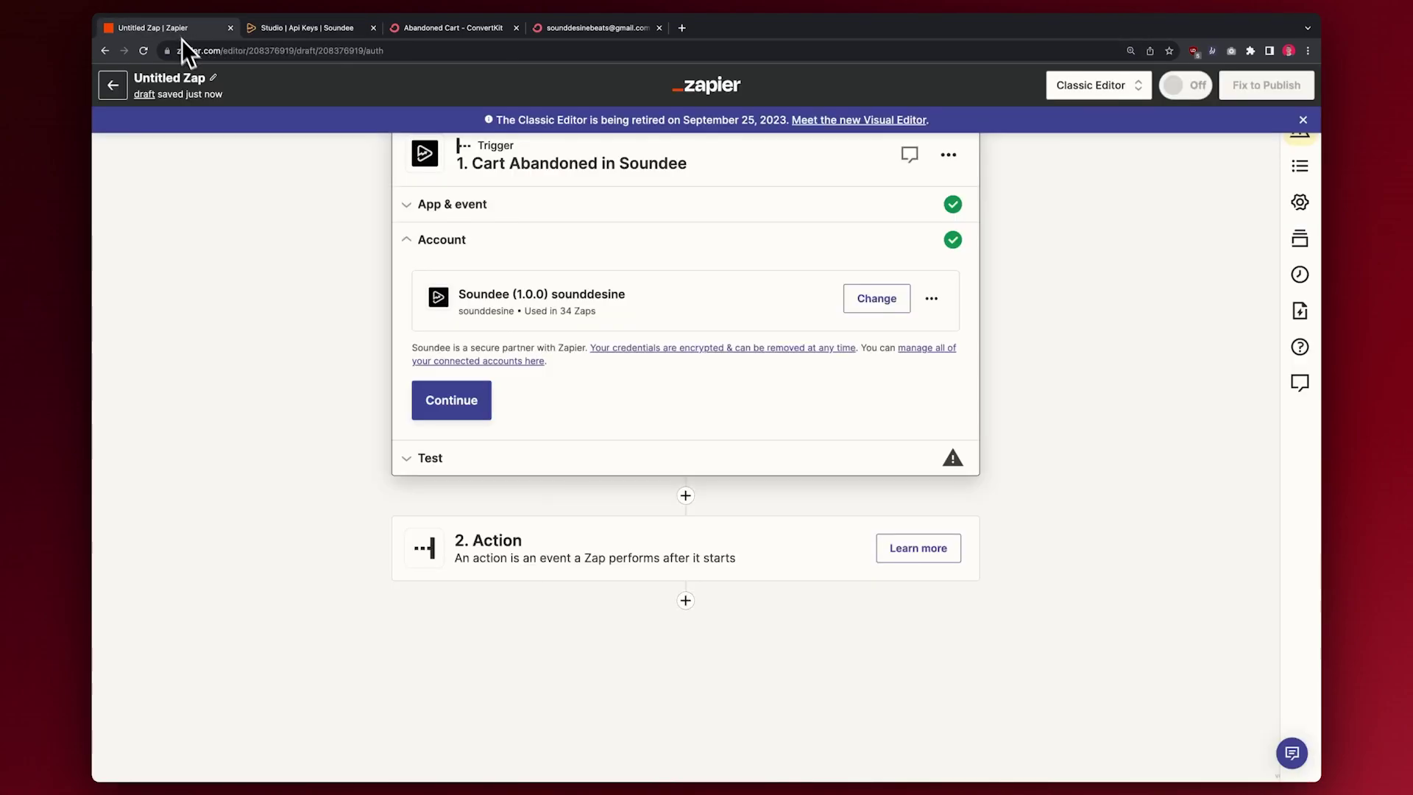
pyautogui.click(476, 407)
pyautogui.click(695, 508)
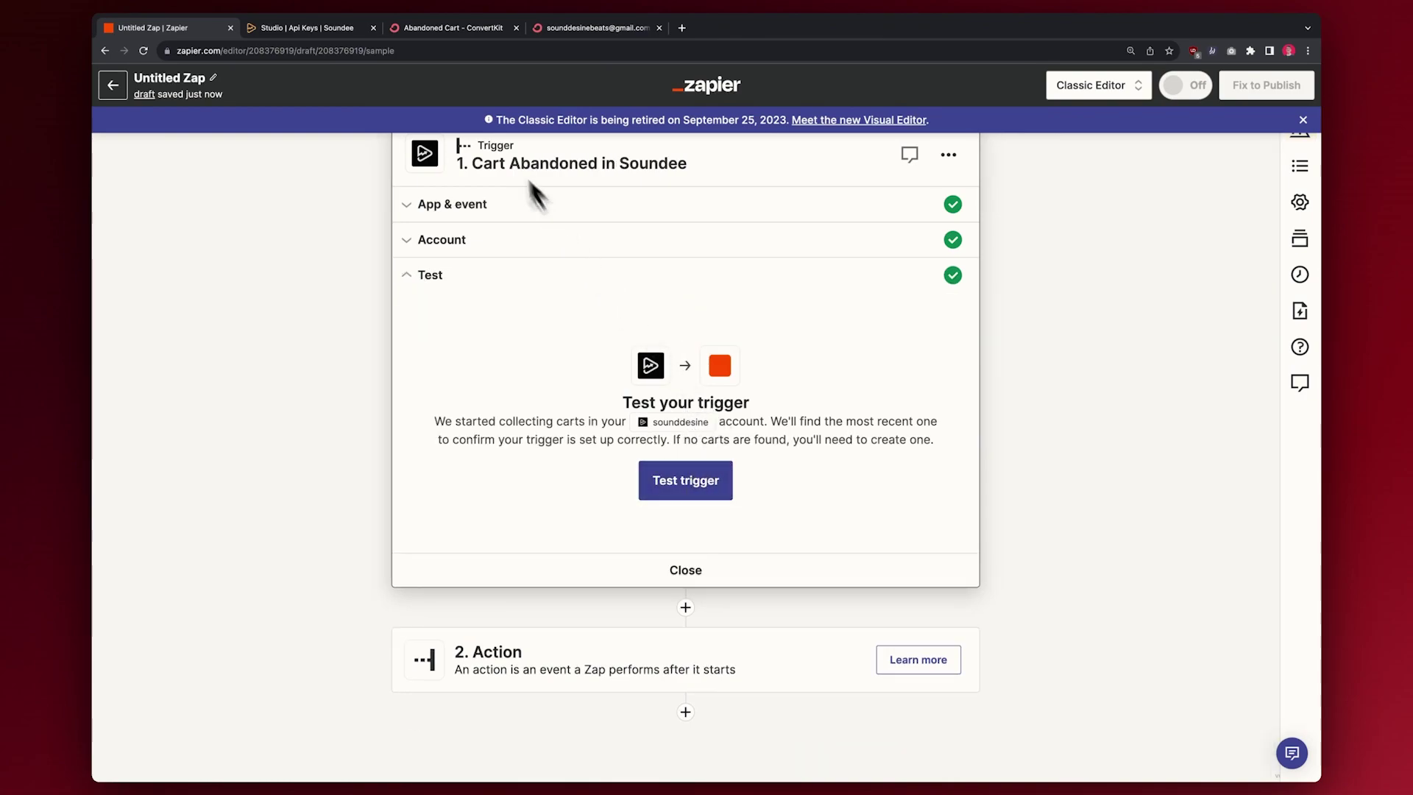
# - Load the SoundDesine store in a private window and subscribe as a test contact
pyautogui.click(325, 35)
pyautogui.click(383, 50)
pyautogui.press('super+c')
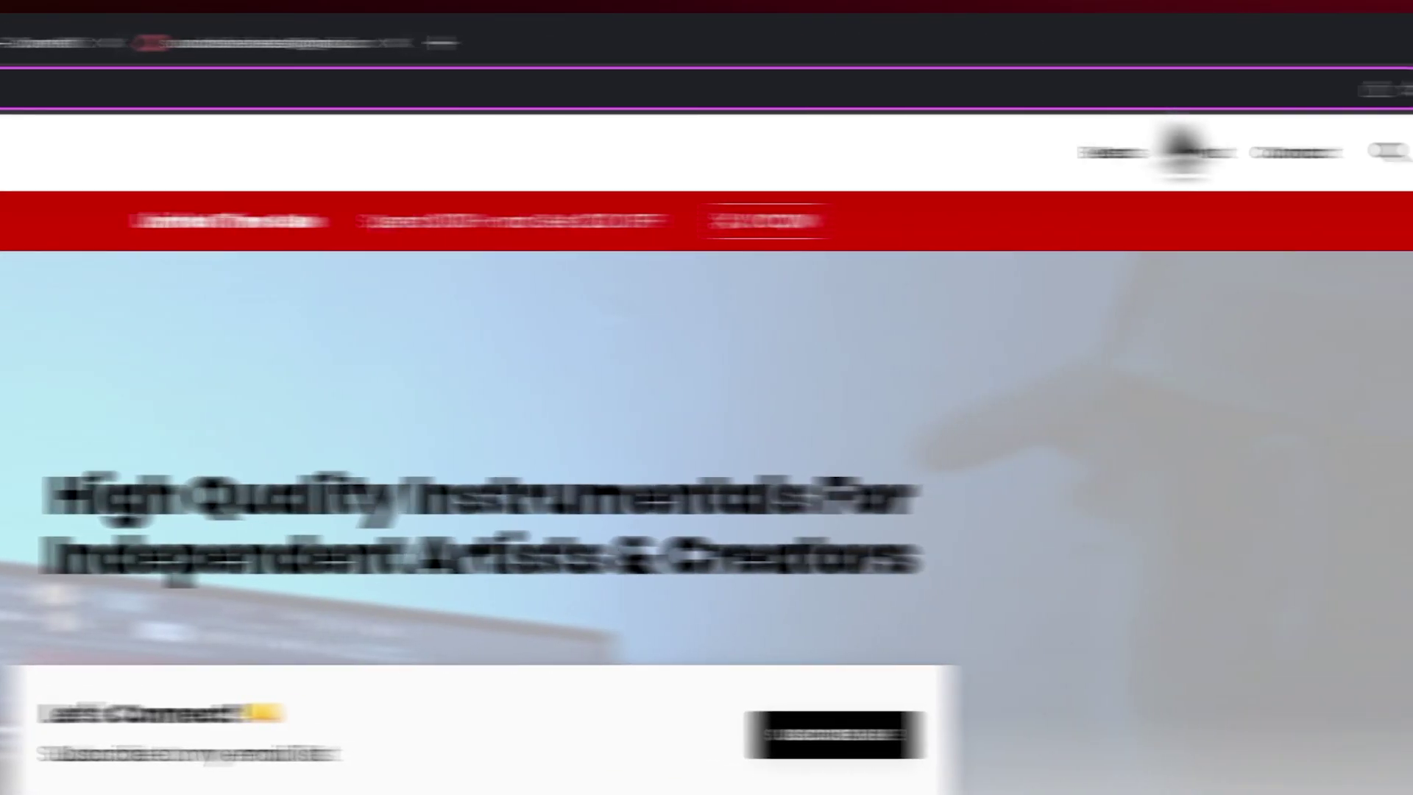
pyautogui.click(1412, 79)
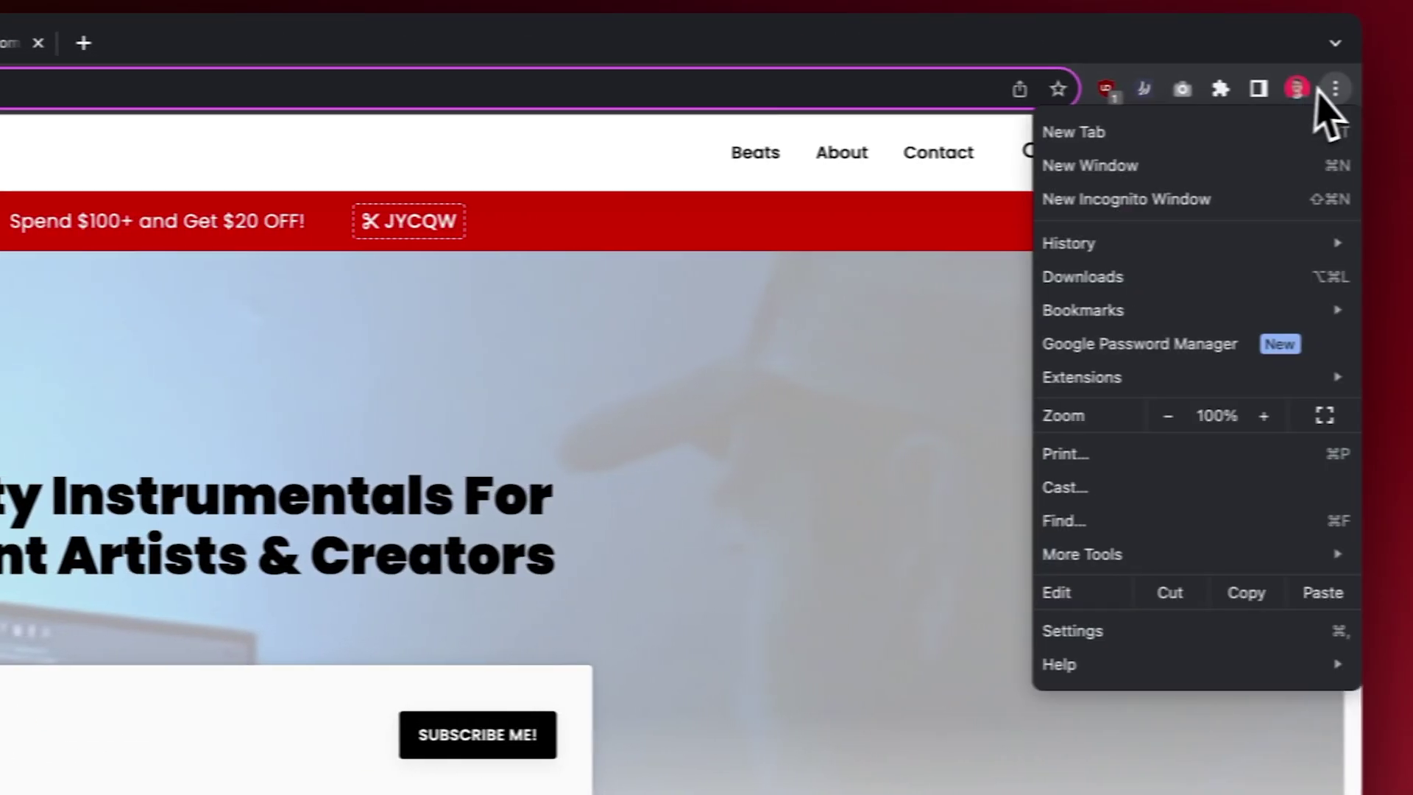
pyautogui.click(1214, 197)
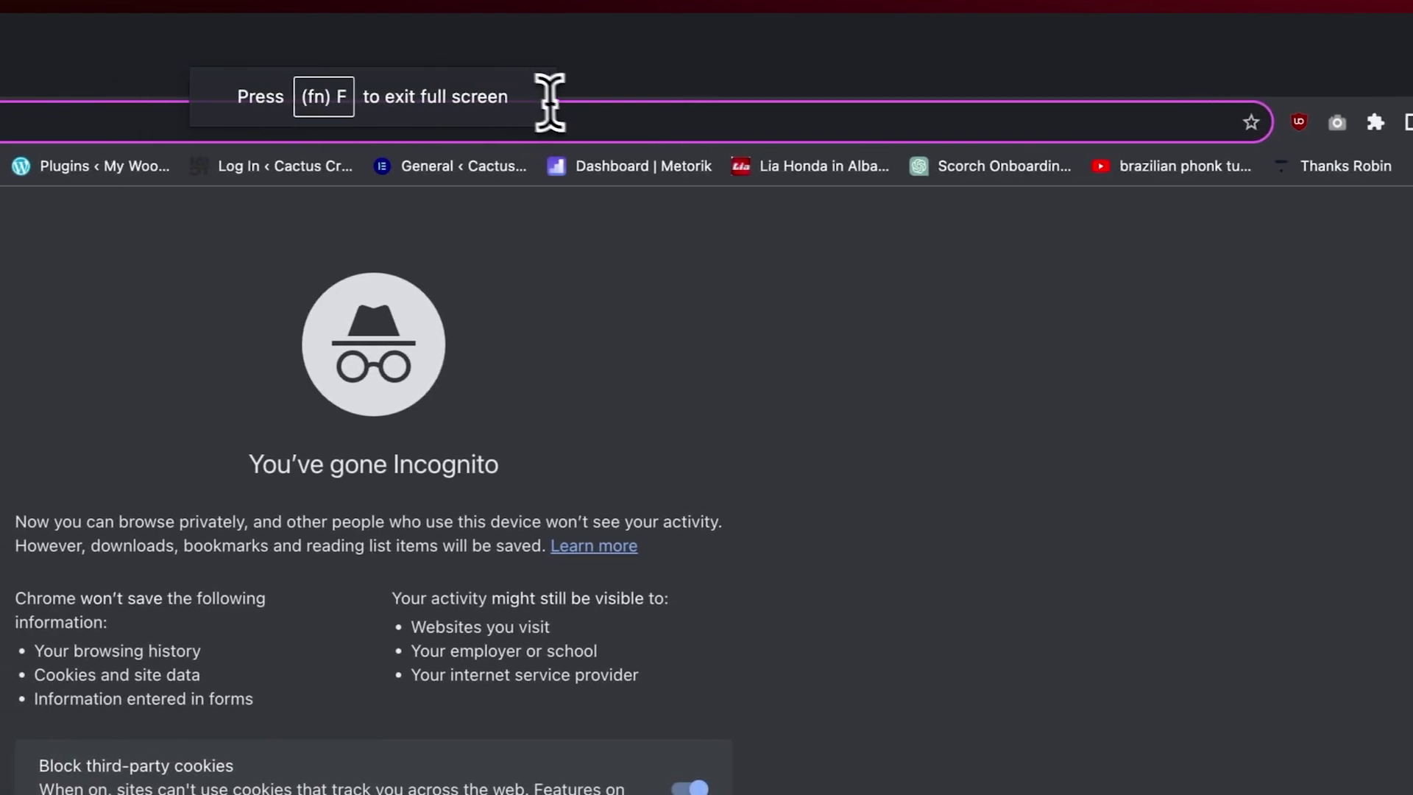
pyautogui.press('super+v')
pyautogui.press('Return')
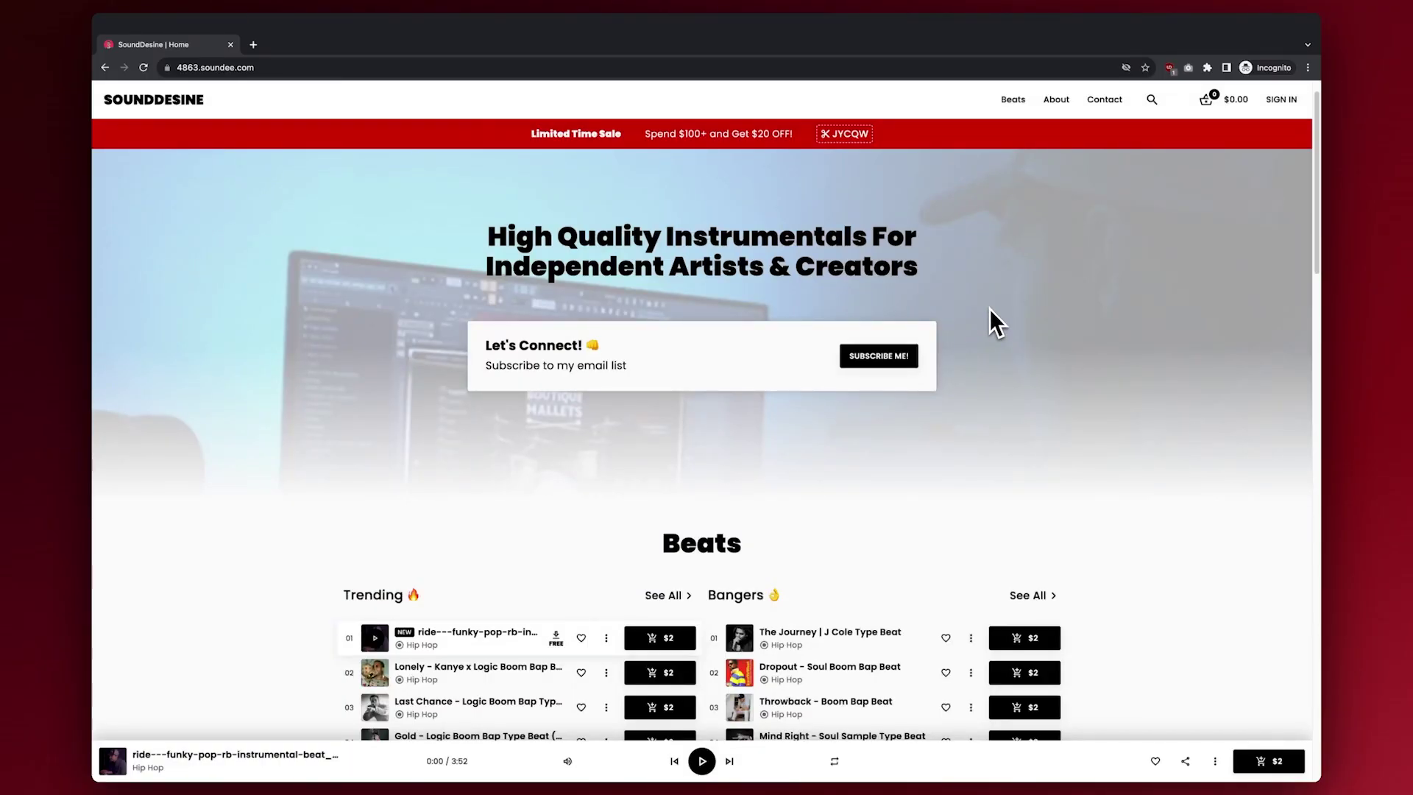
pyautogui.click(879, 357)
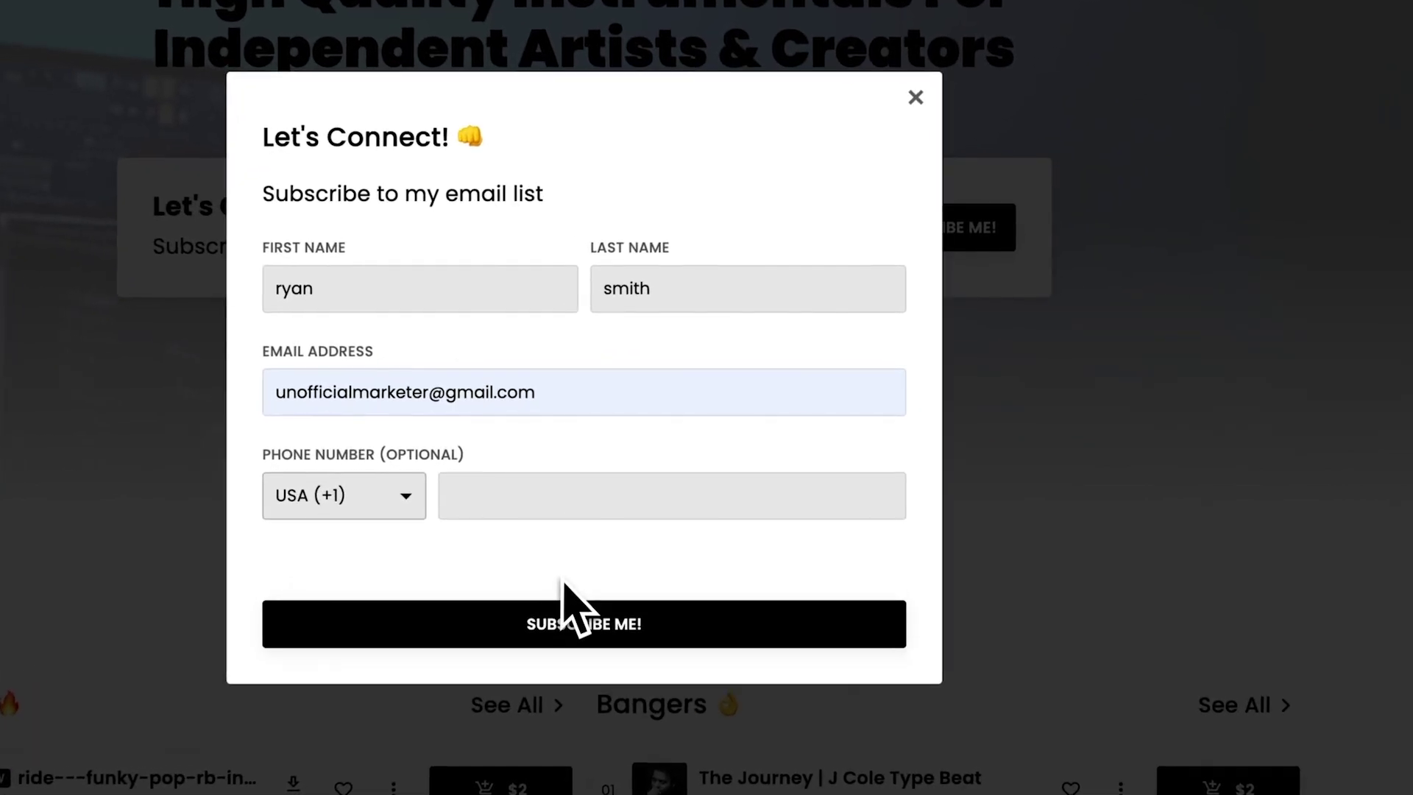
pyautogui.click(581, 618)
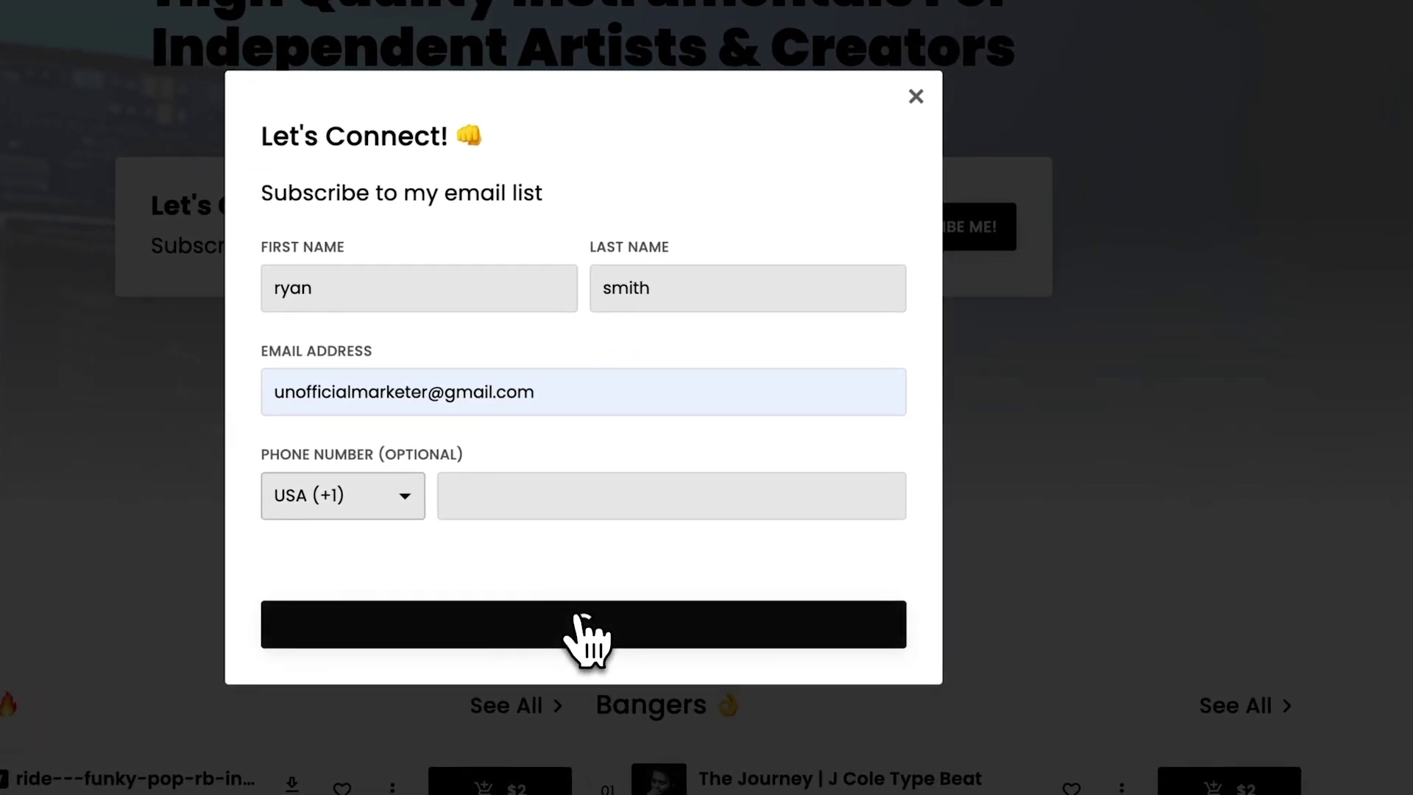
# - Leave Throwback - Boom Bap Beat's $75 Premium license in the cart and close the private window
pyautogui.scroll(-7, 957, 243)
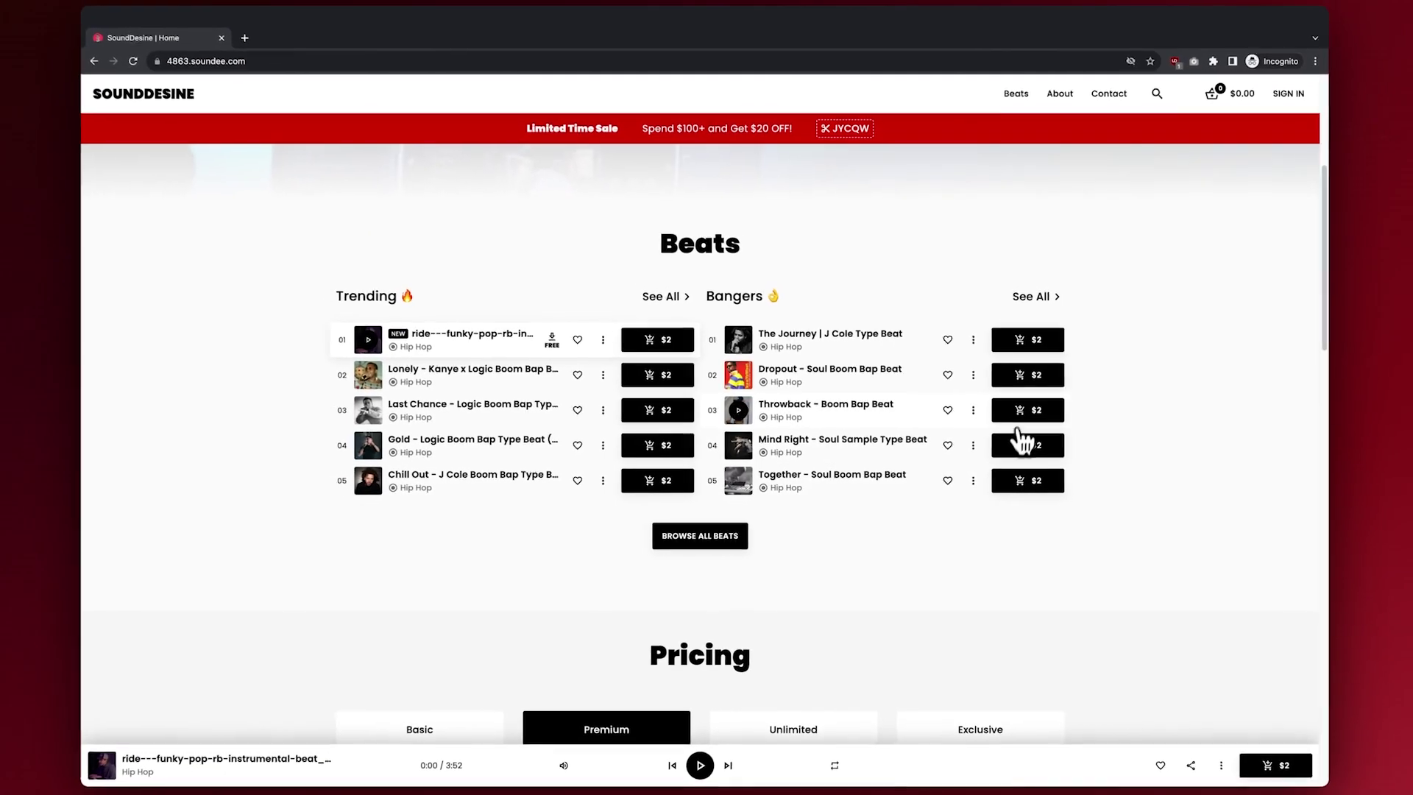
pyautogui.click(1056, 400)
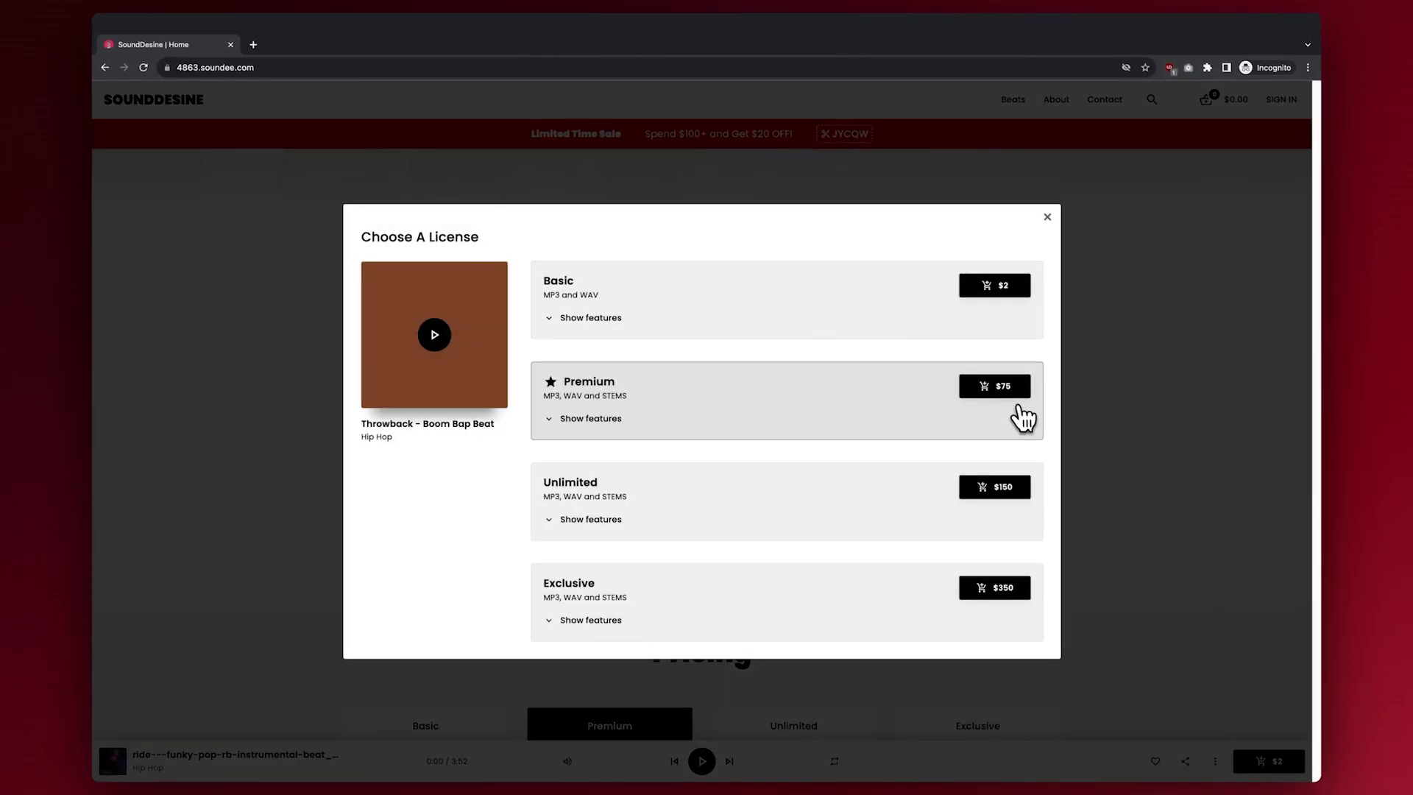
pyautogui.click(1009, 390)
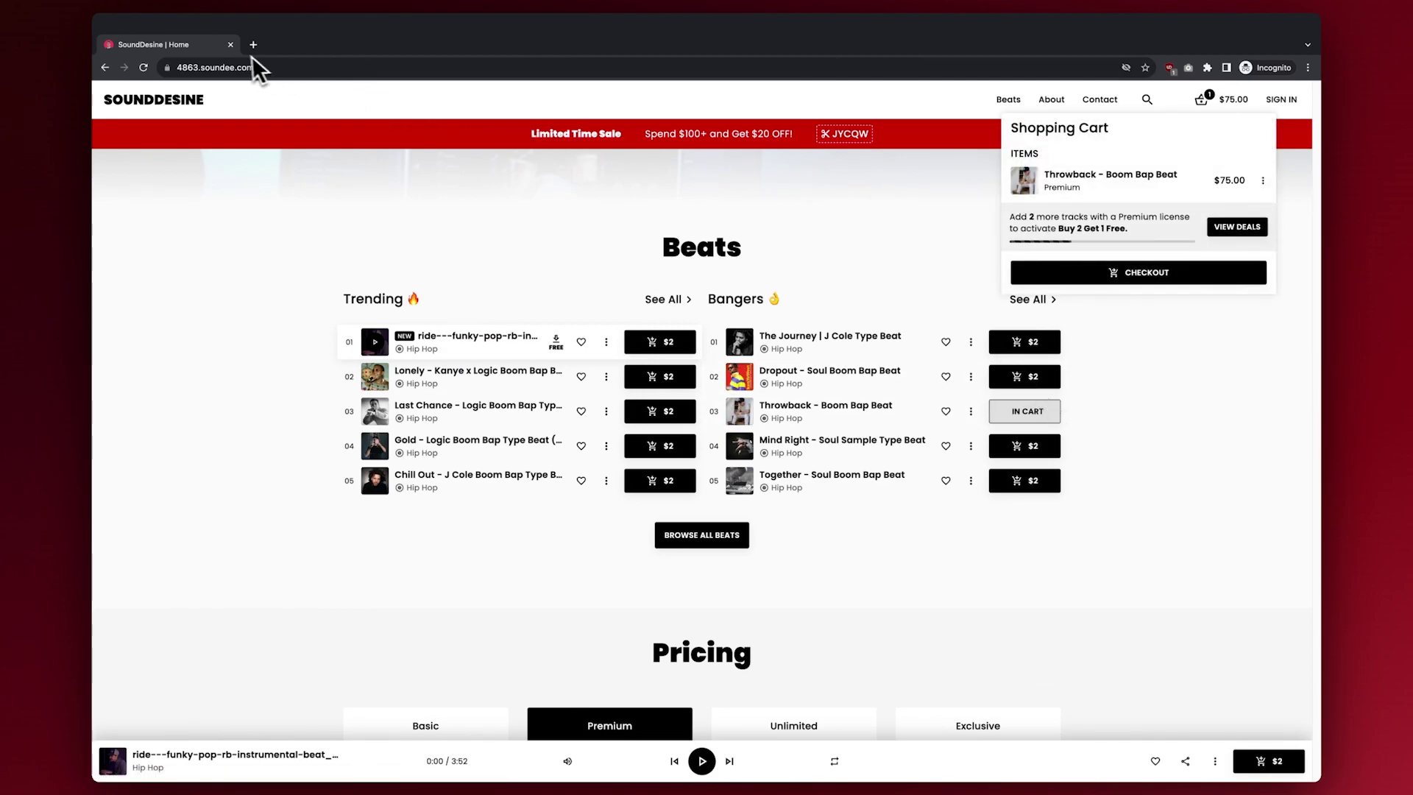
pyautogui.click(231, 45)
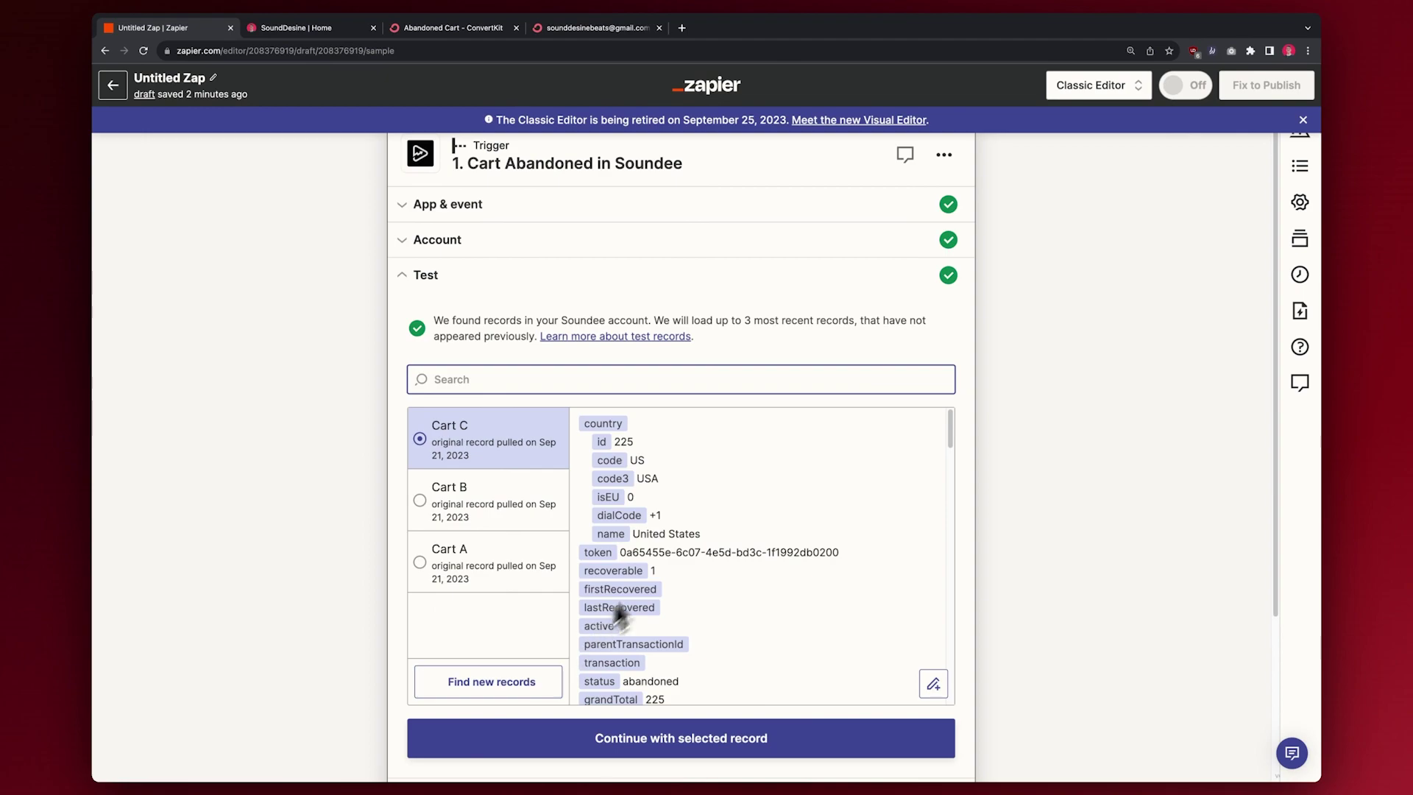
pyautogui.scroll(-10, 662, 559)
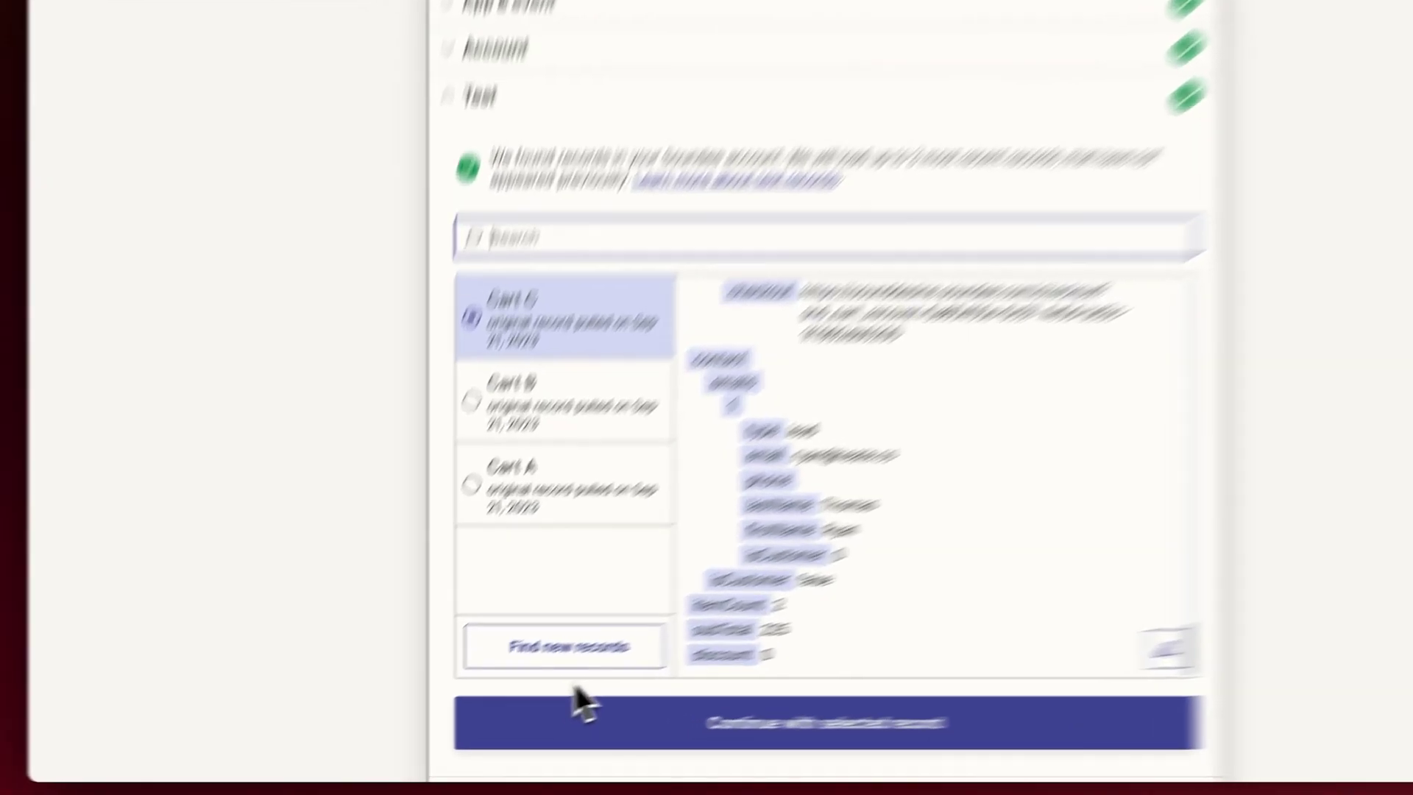
pyautogui.click(563, 663)
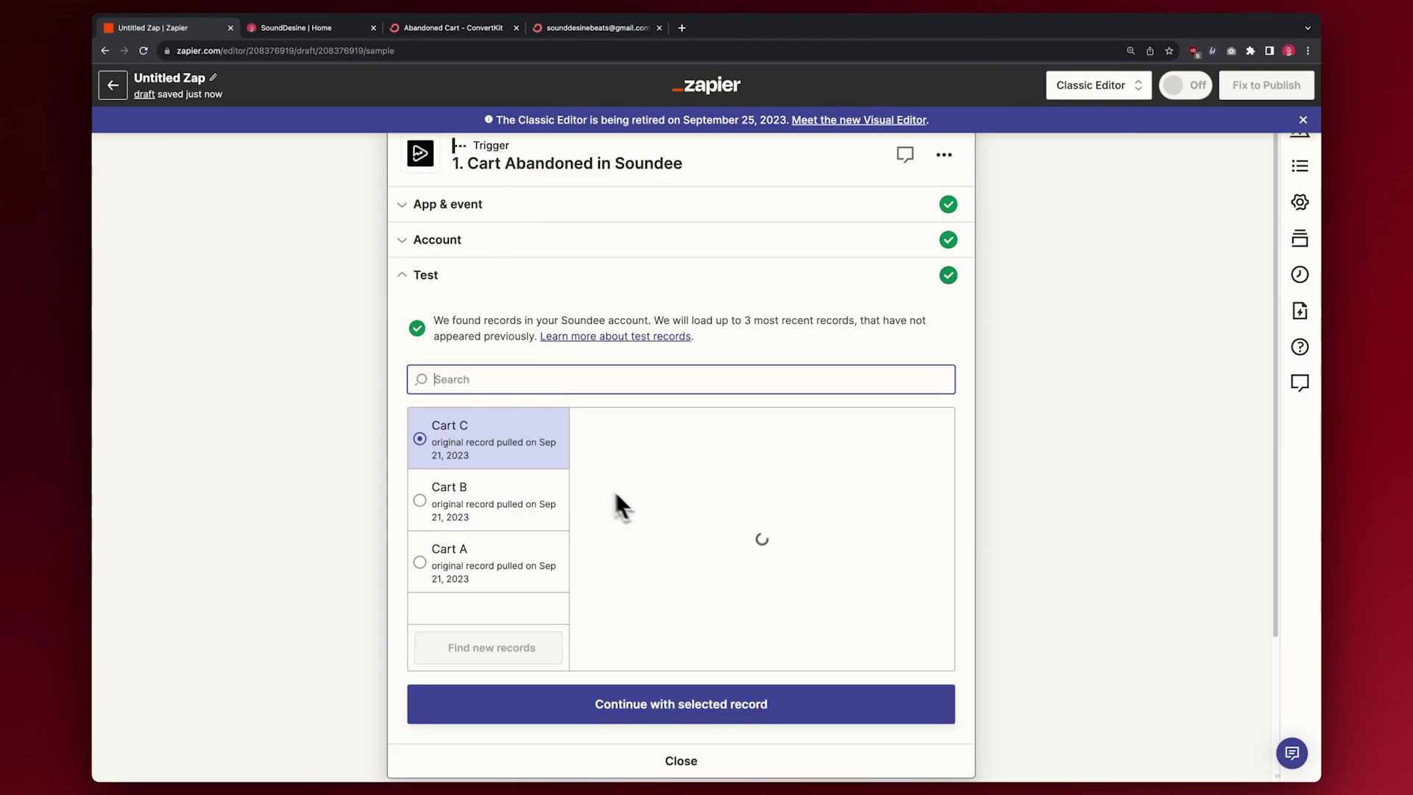
pyautogui.scroll(-2, 580, 471)
pyautogui.scroll(-2, 920, 359)
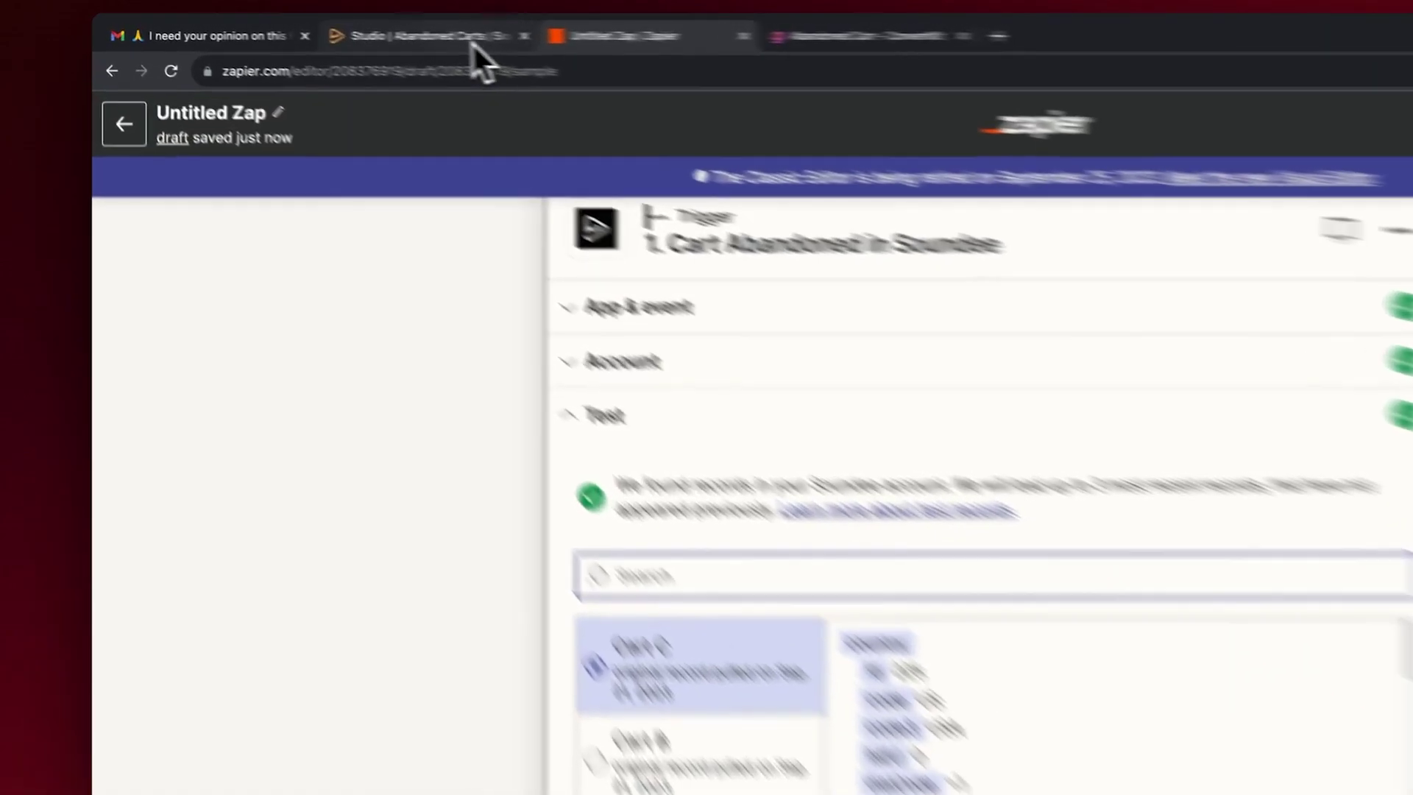
# - After checking Soundee's Abandoned Carts, fetch Cart D (grandTotal 75) and use it as test data
pyautogui.click(471, 42)
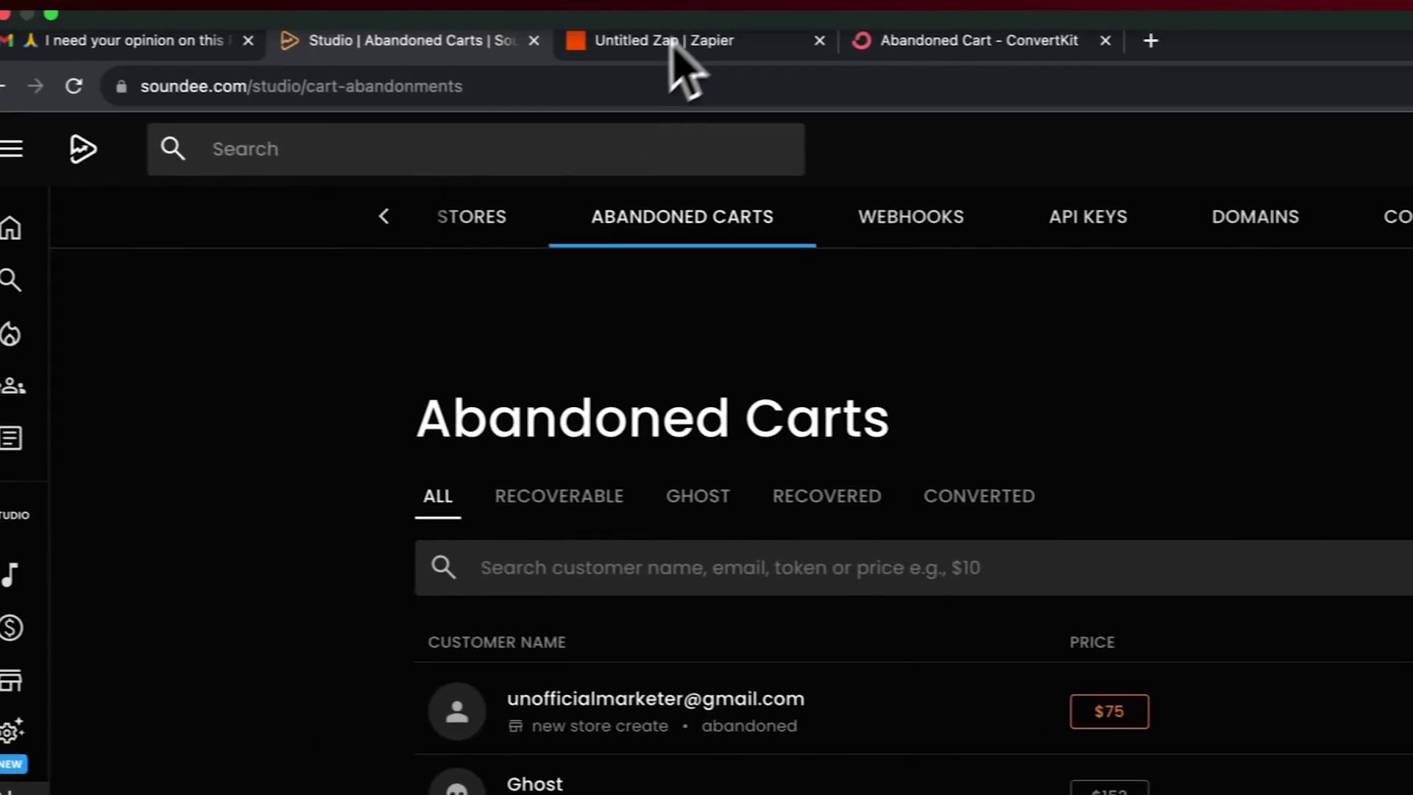
pyautogui.click(711, 40)
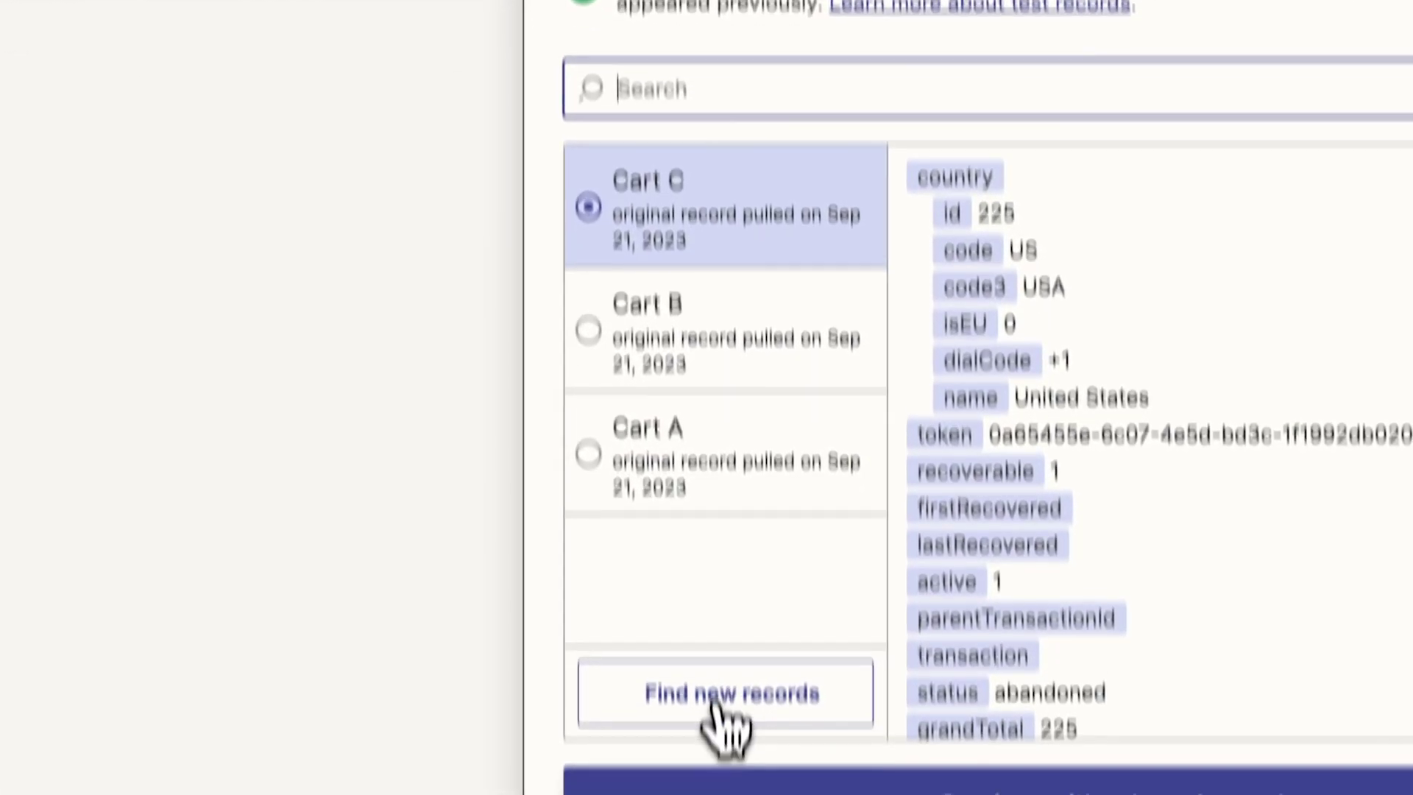
pyautogui.click(720, 699)
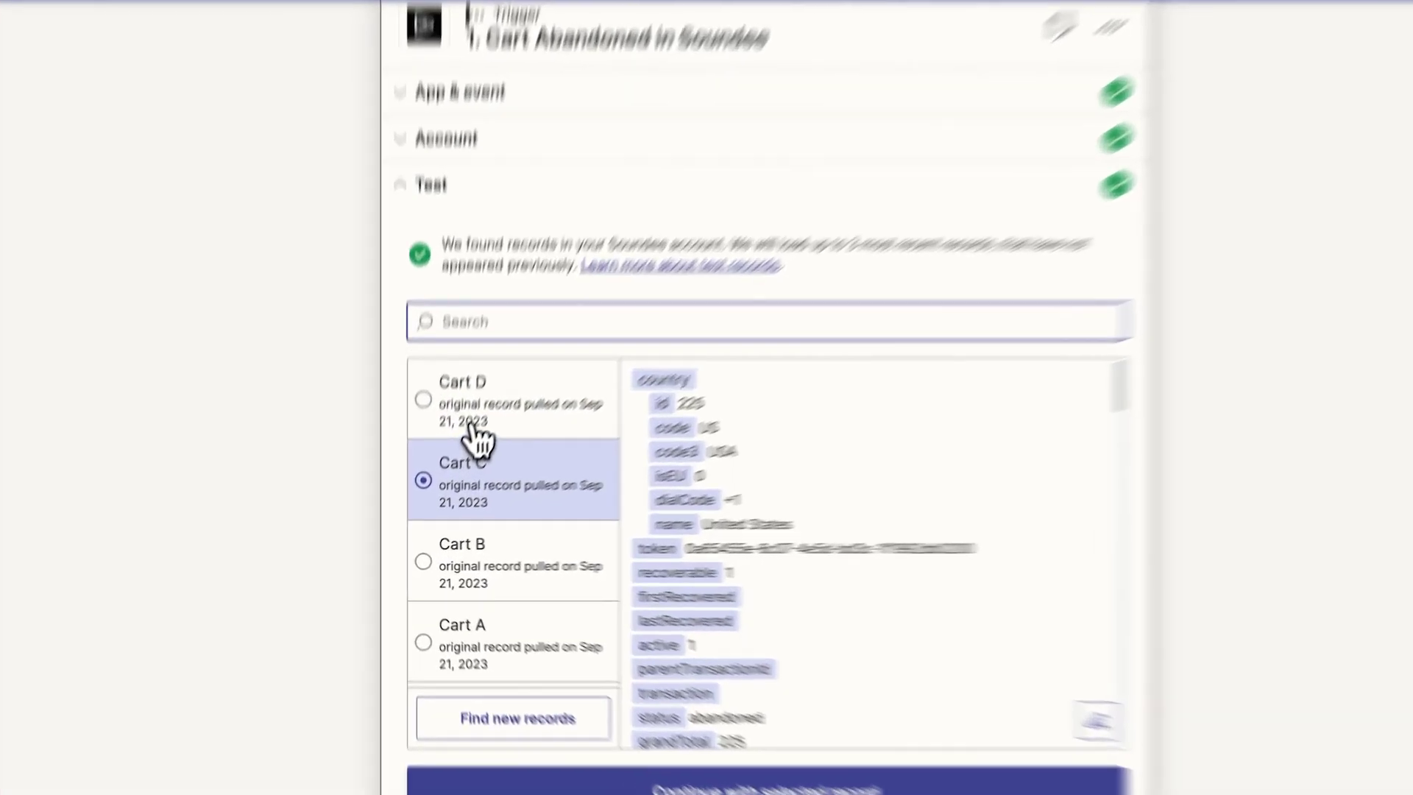
pyautogui.click(457, 450)
pyautogui.scroll(-1, 663, 522)
pyautogui.scroll(-10, 920, 482)
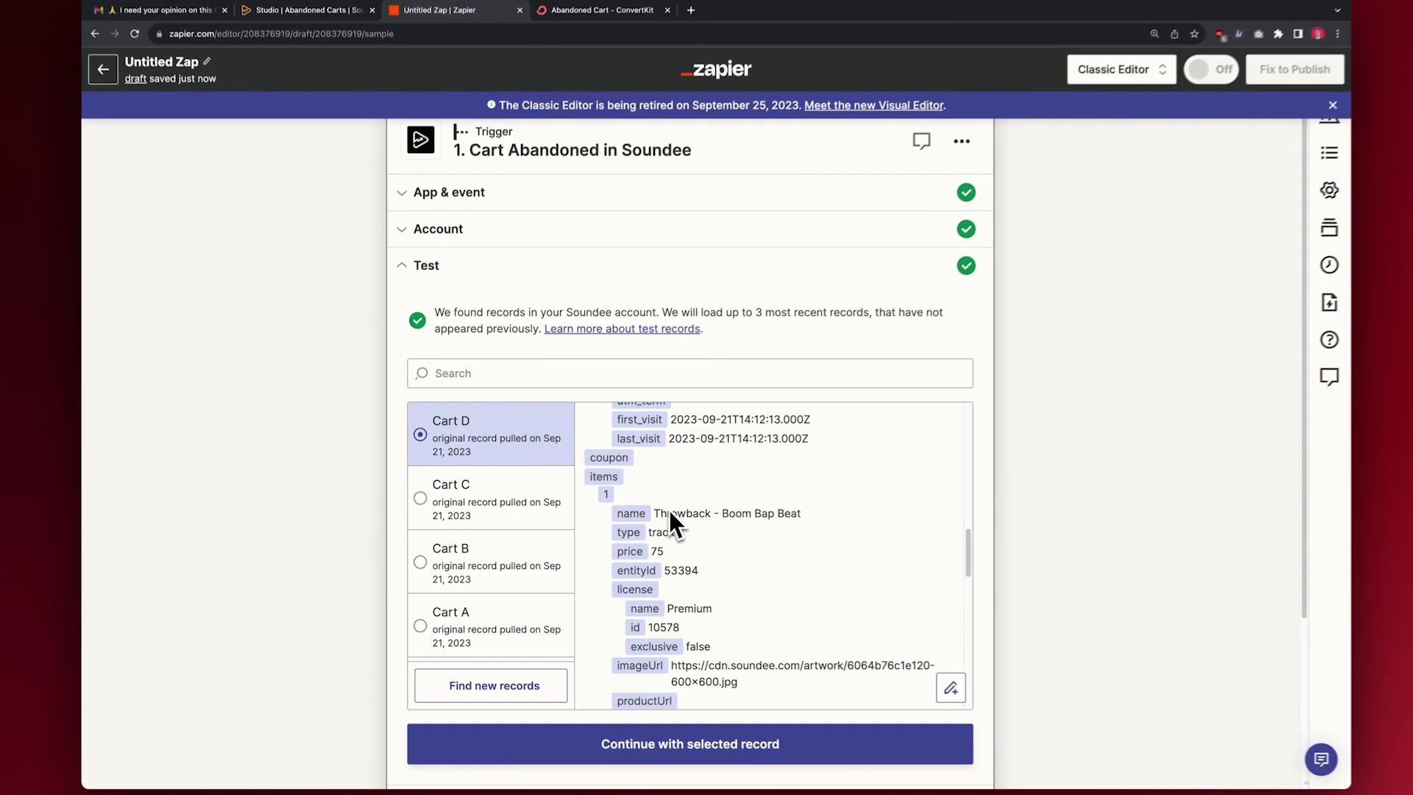
pyautogui.scroll(-5, 661, 466)
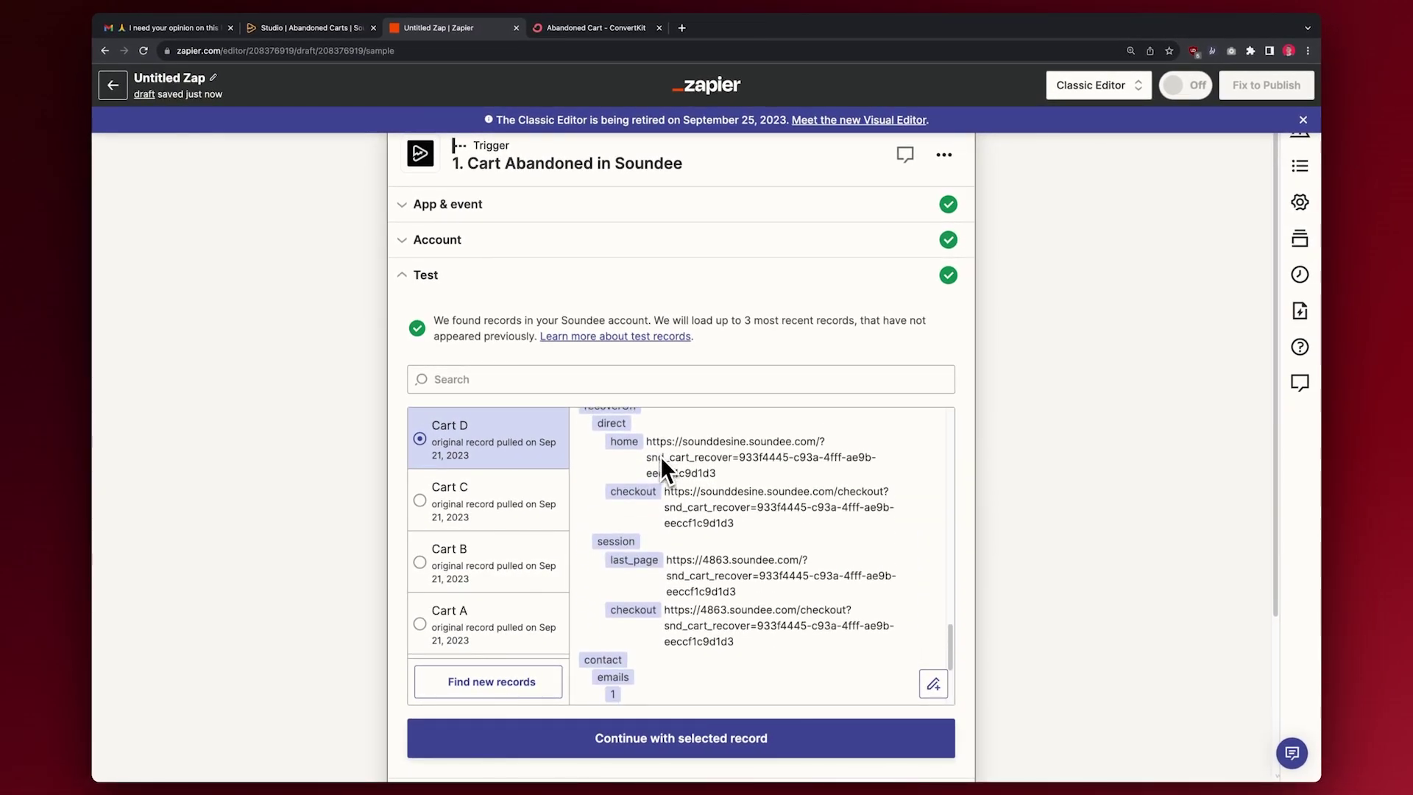
pyautogui.scroll(-4, 663, 465)
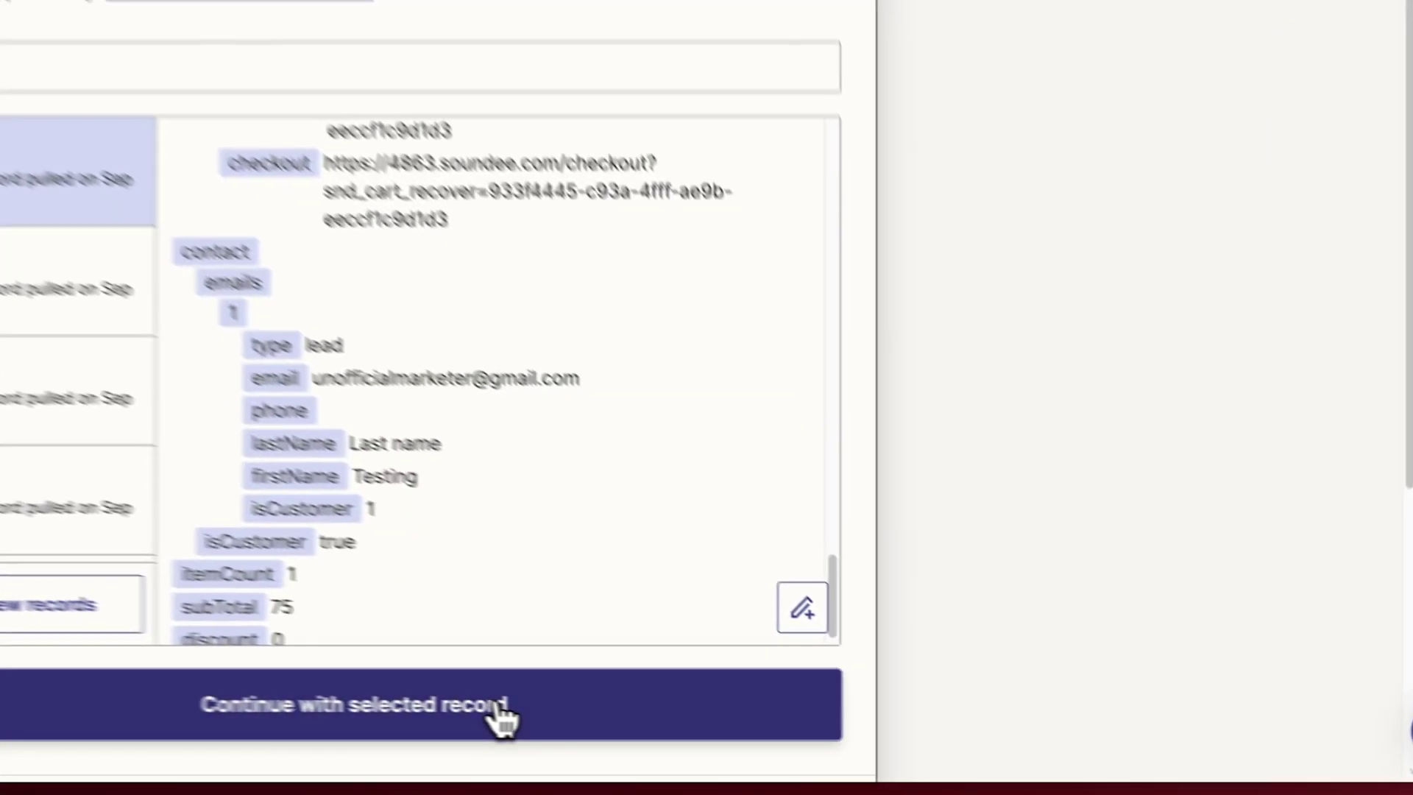
pyautogui.click(758, 738)
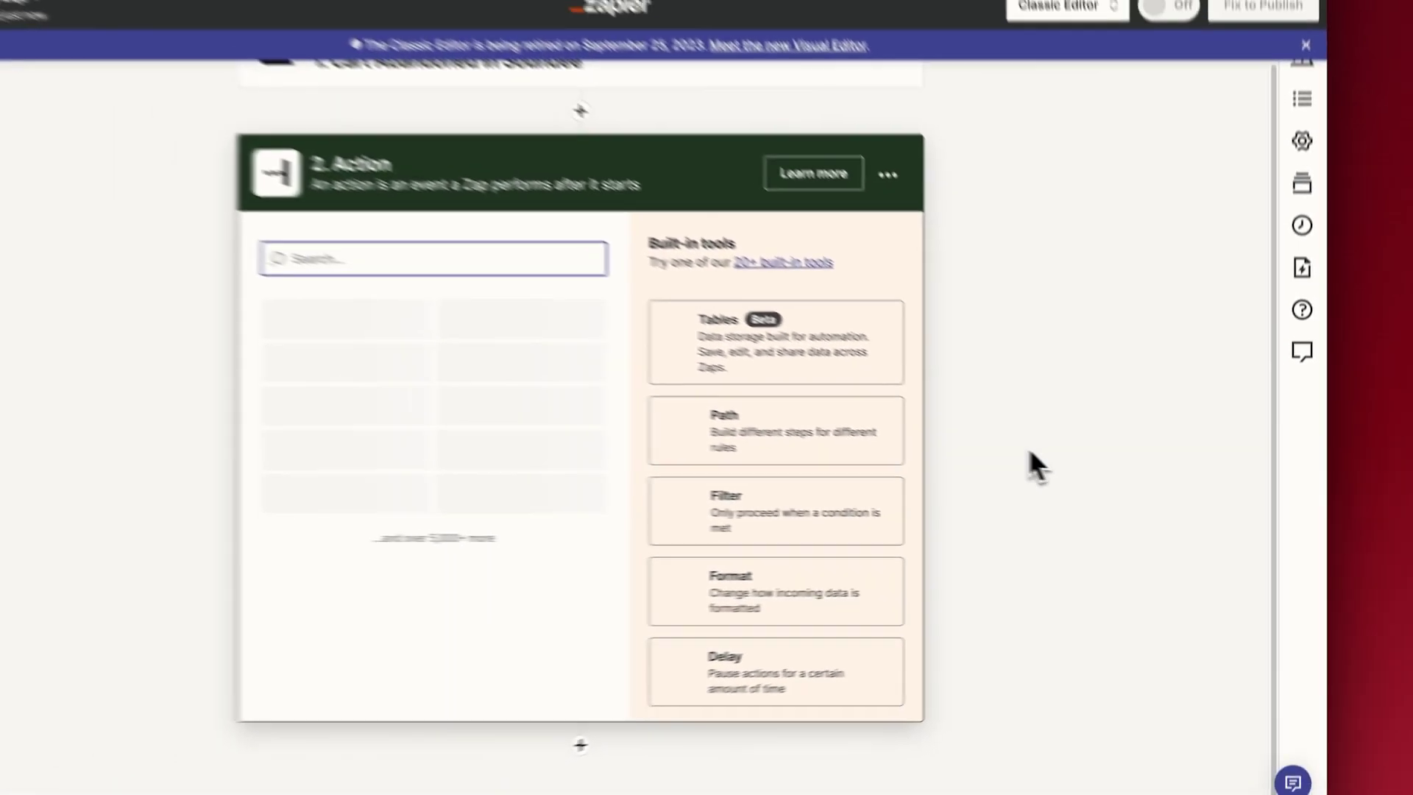
# - Set the action to ConvertKit's Add Tag to Subscriber, then review the Abandoned Cart automation's start tag
pyautogui.write('conv')
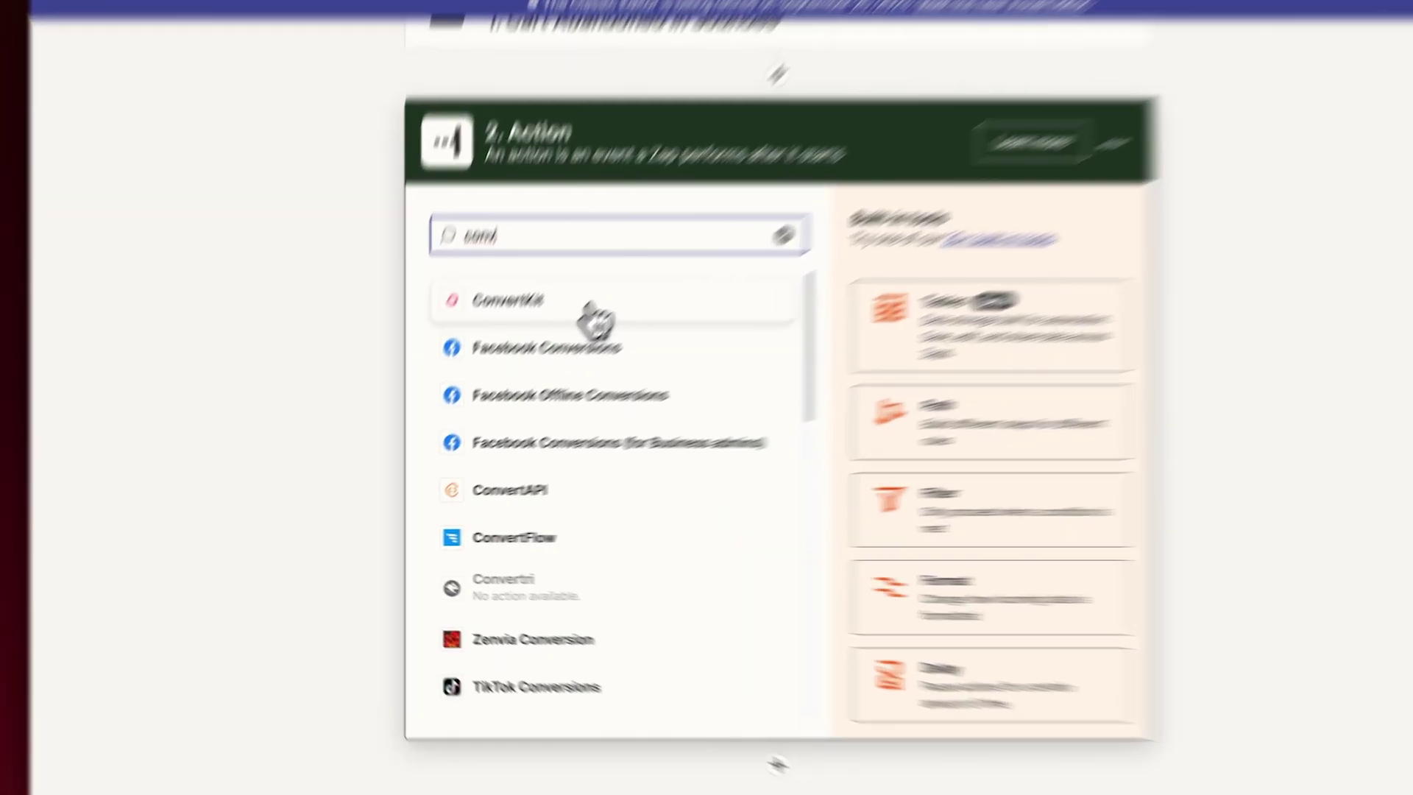
pyautogui.click(595, 319)
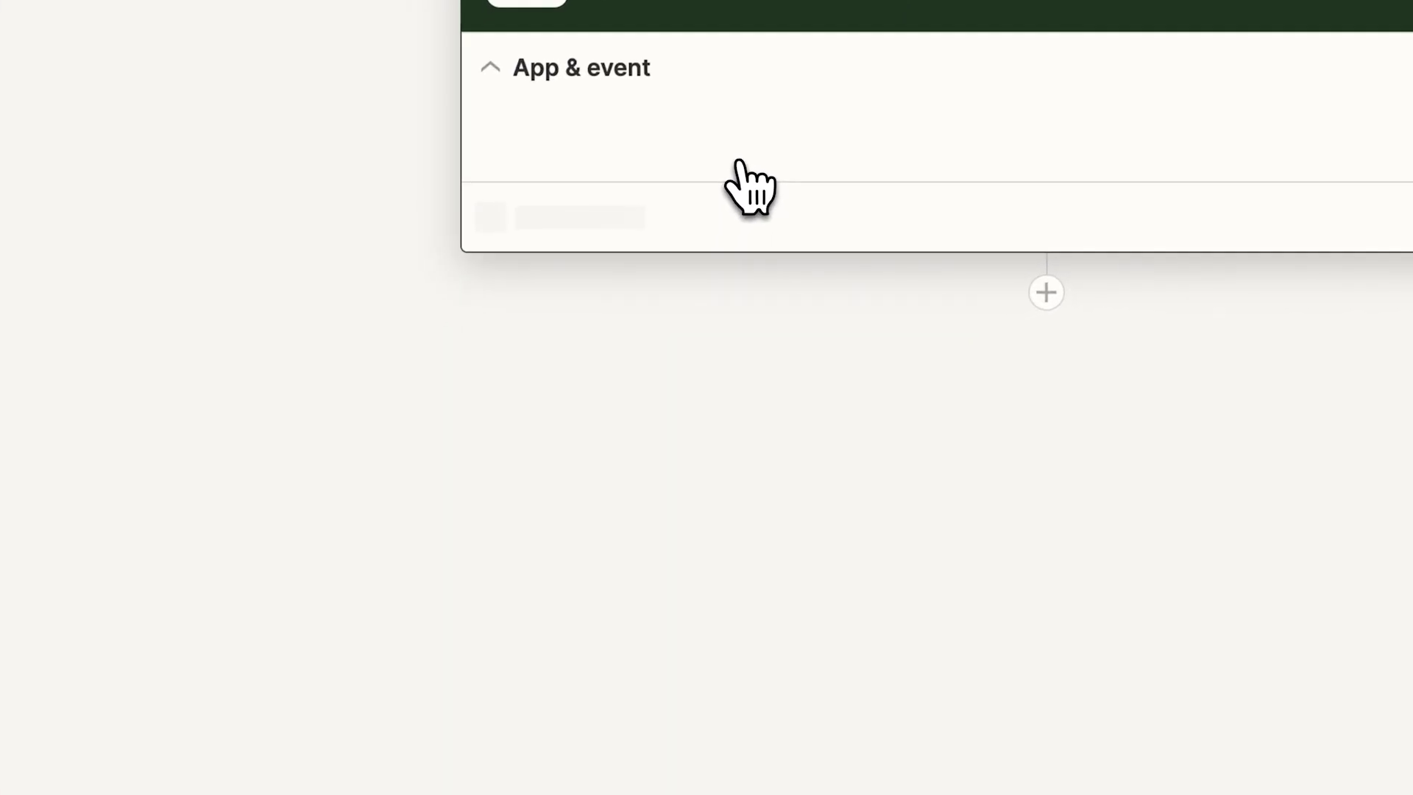
pyautogui.click(672, 308)
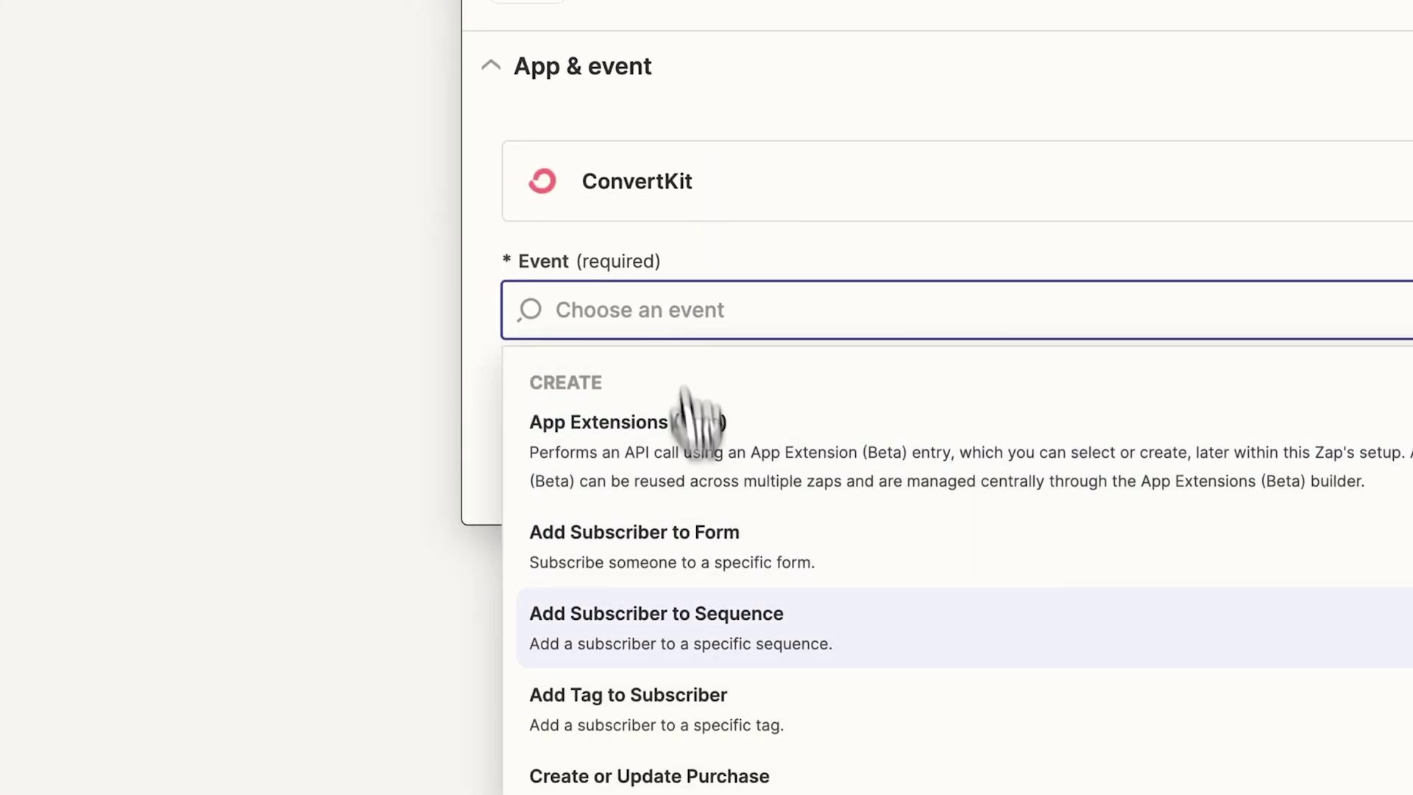
pyautogui.scroll(-1, 684, 589)
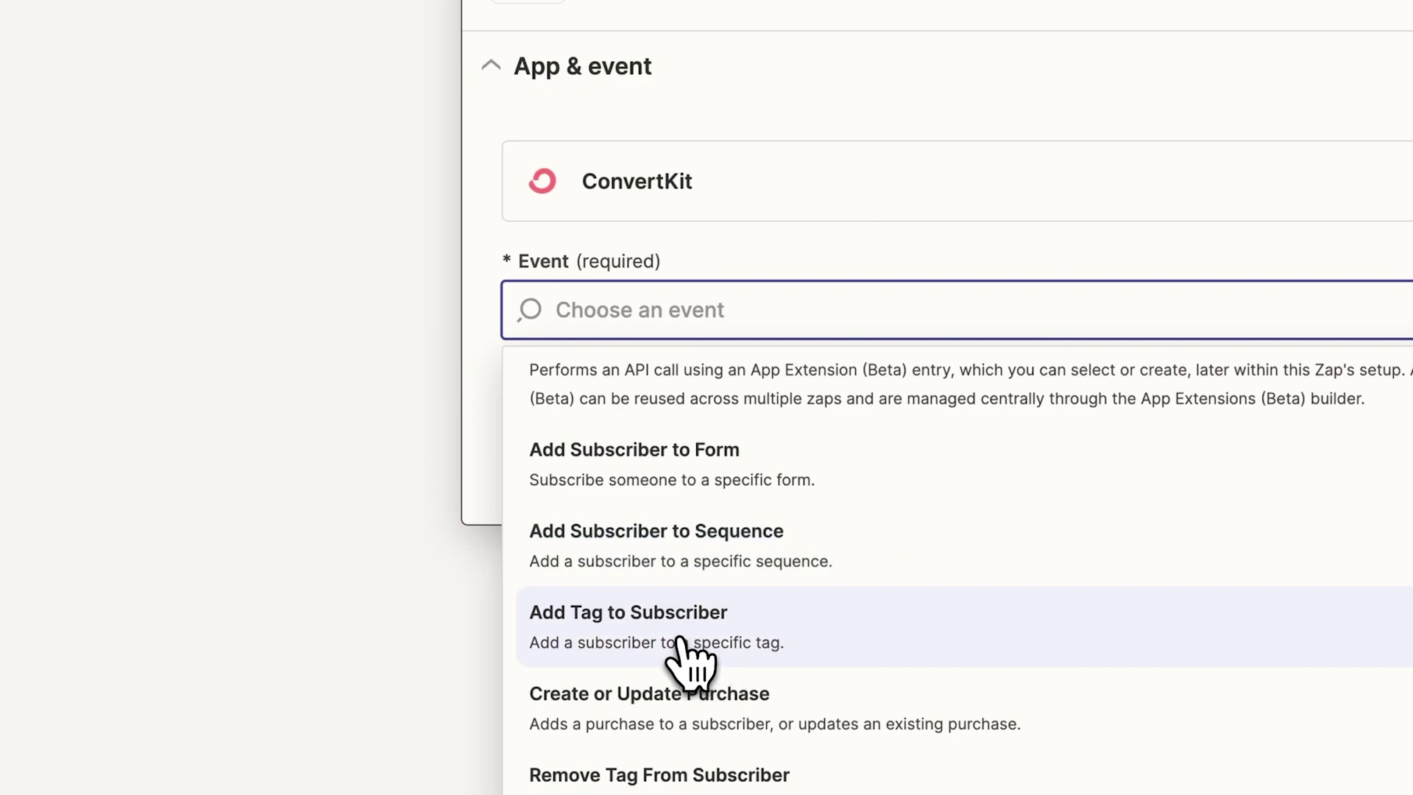
pyautogui.click(679, 641)
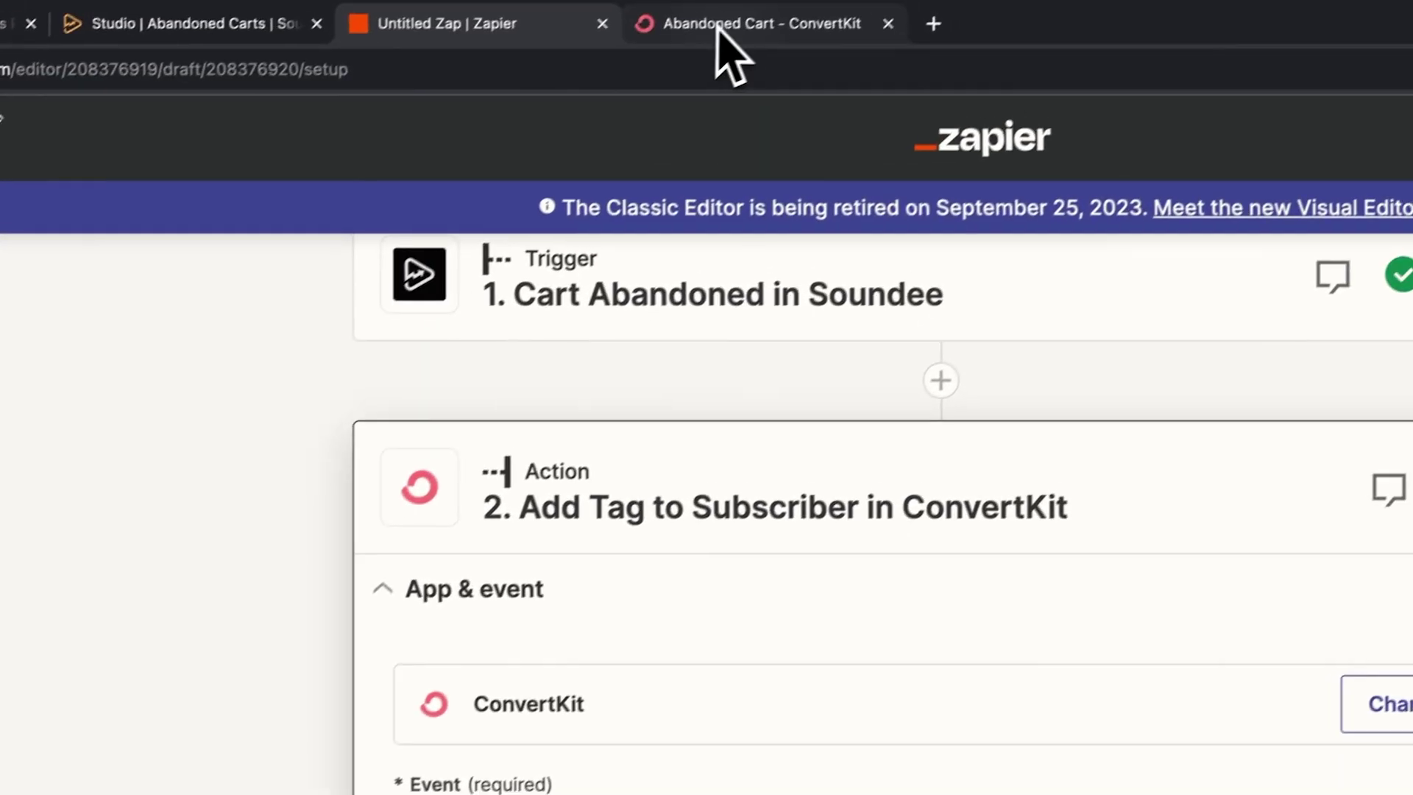
pyautogui.click(703, 48)
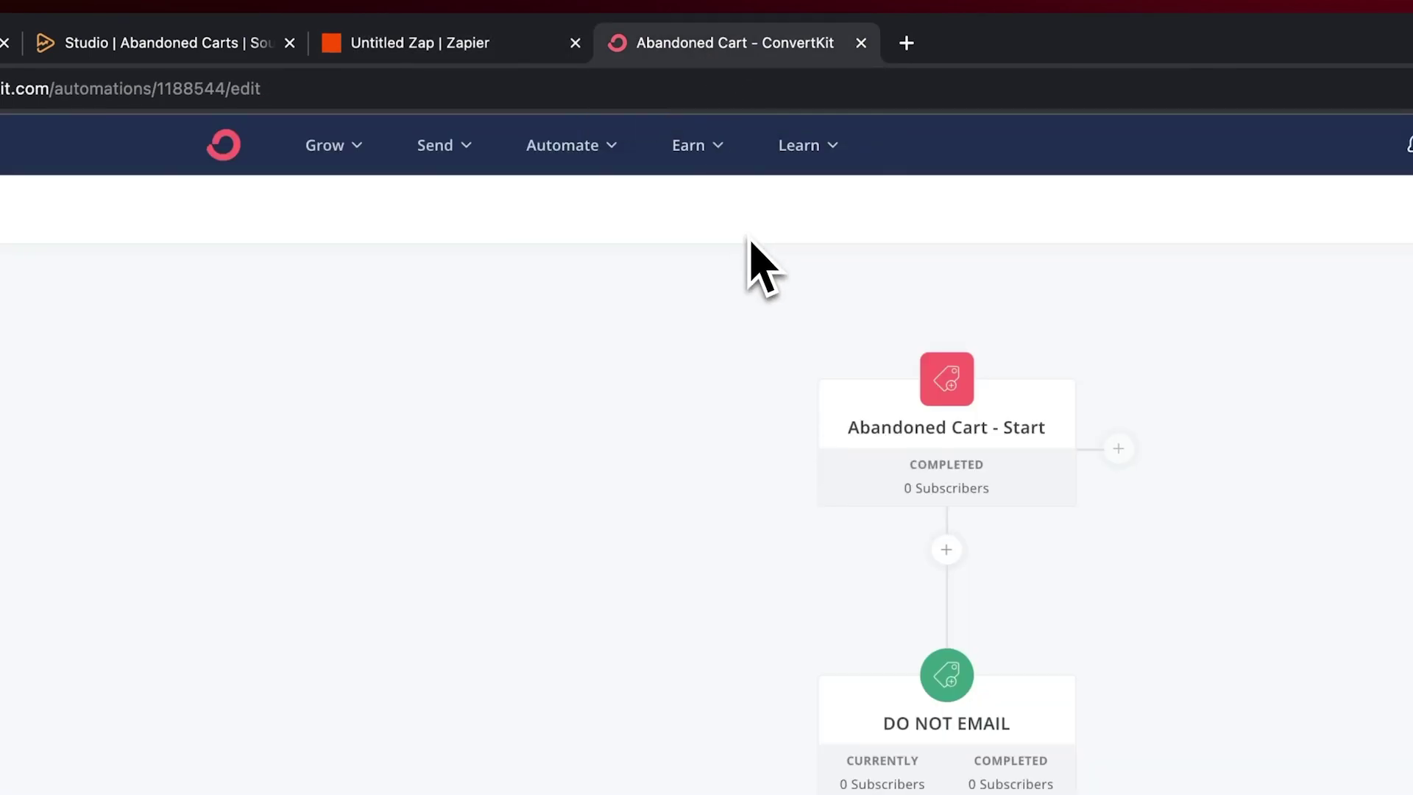
pyautogui.moveTo(923, 363)
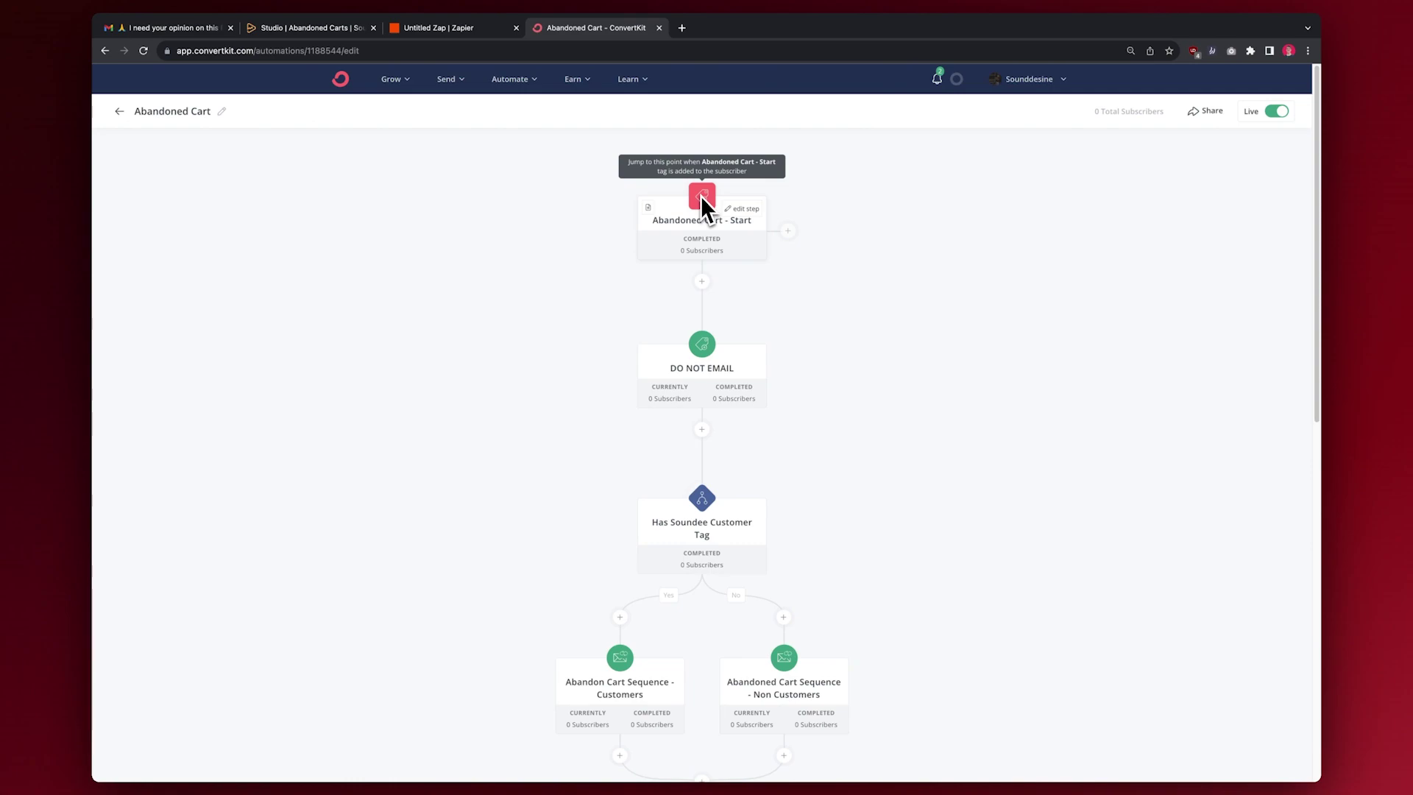
# - Set the ConvertKit action event to 'Add Tag to Subscriber' and continue with the connected ConvertKit account
pyautogui.click(465, 31)
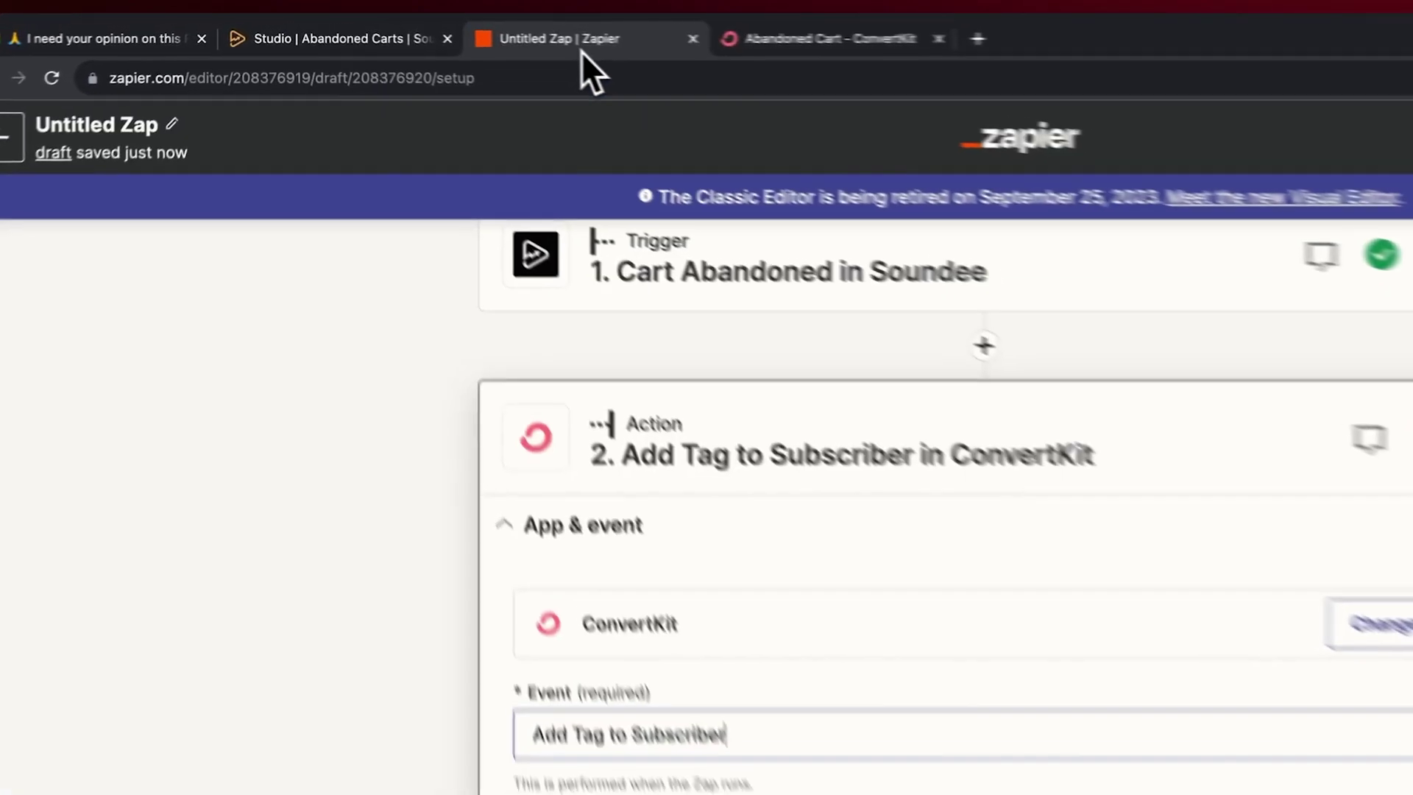
pyautogui.click(552, 448)
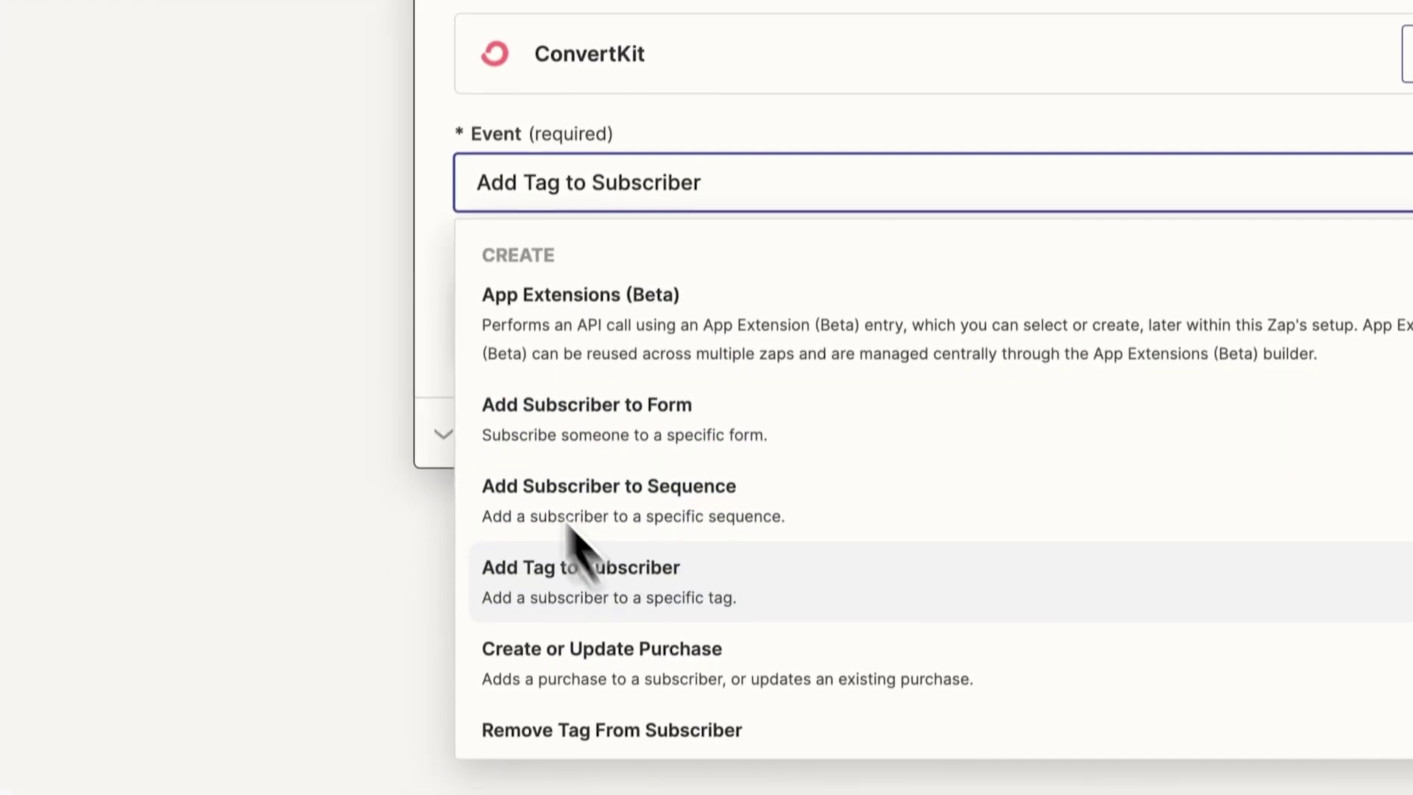
pyautogui.click(578, 545)
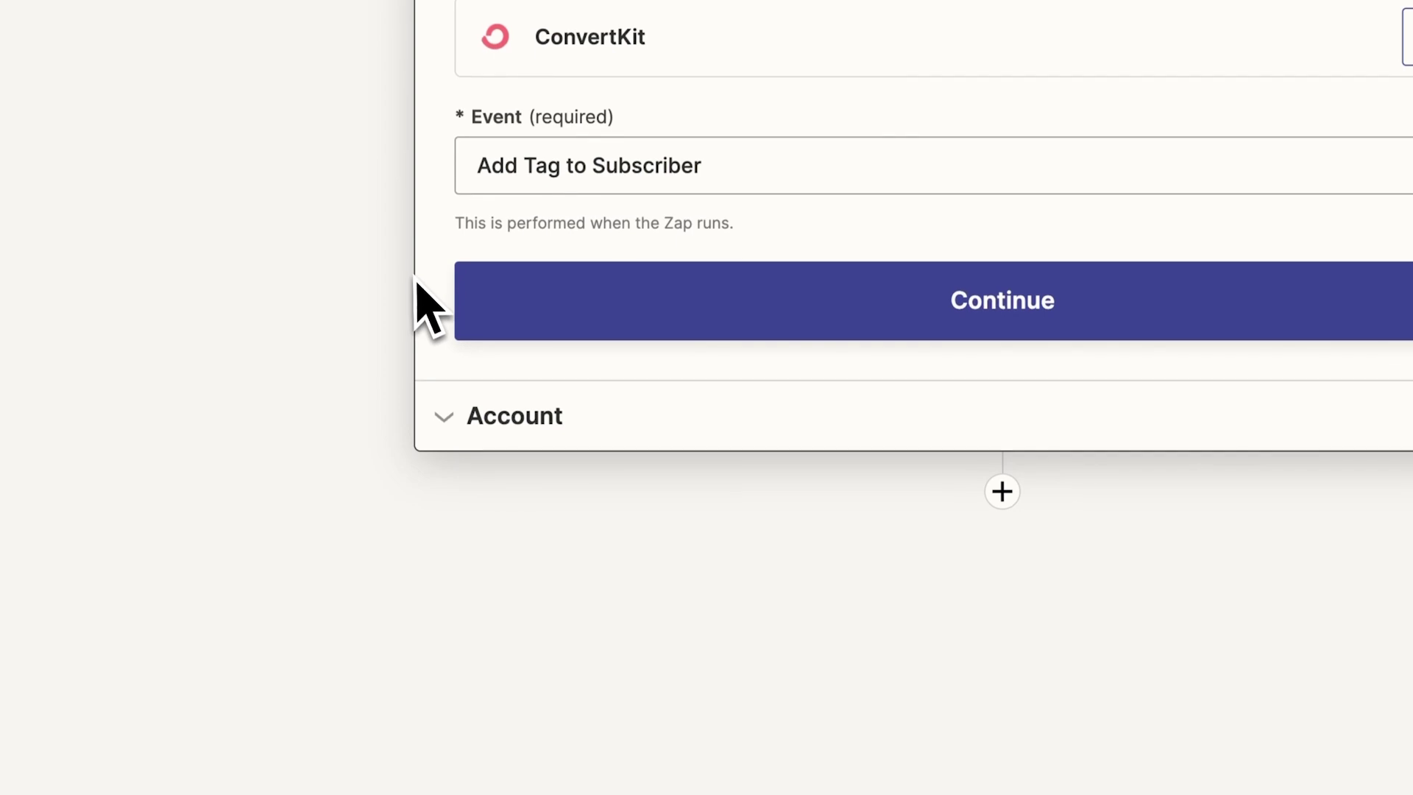
pyautogui.click(631, 320)
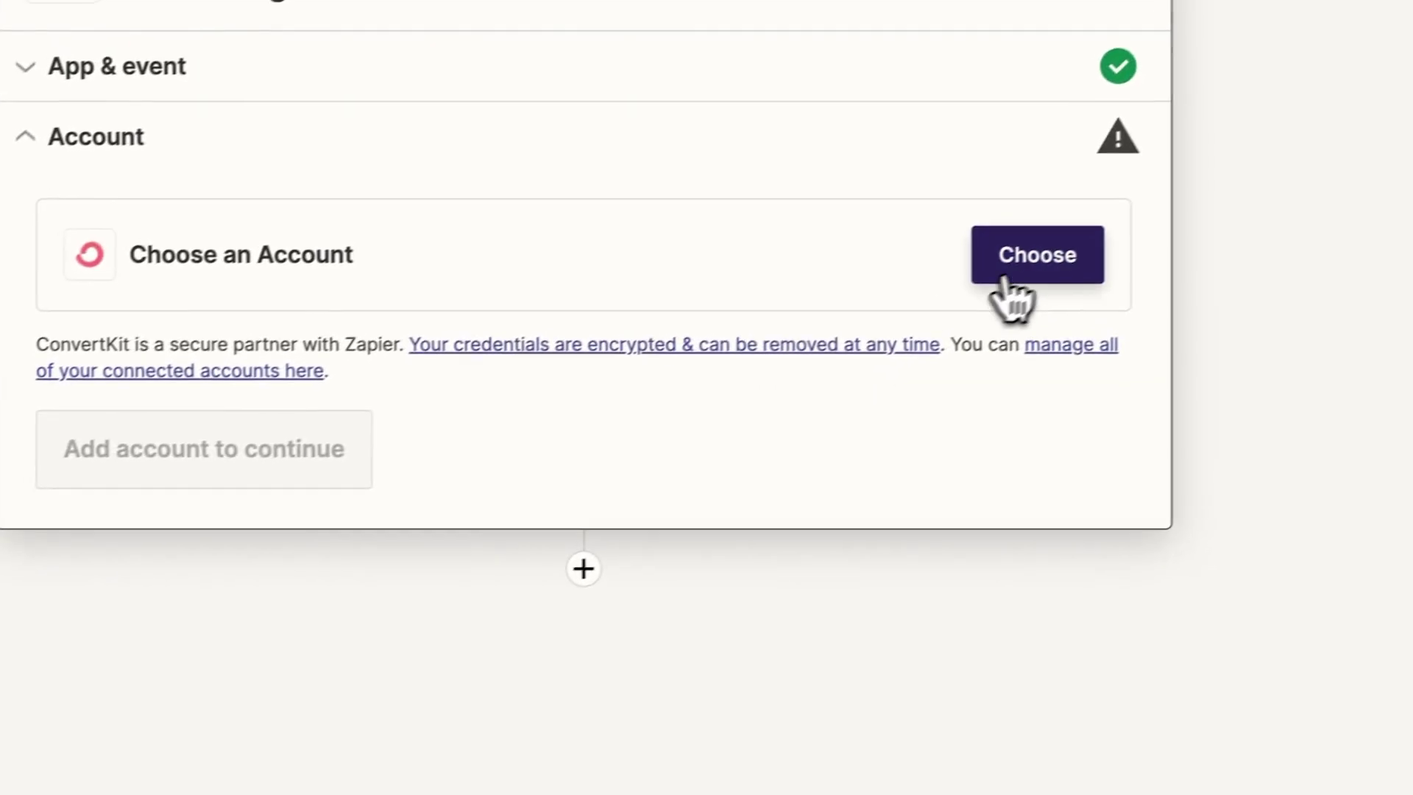
pyautogui.click(1252, 187)
pyautogui.press('Escape')
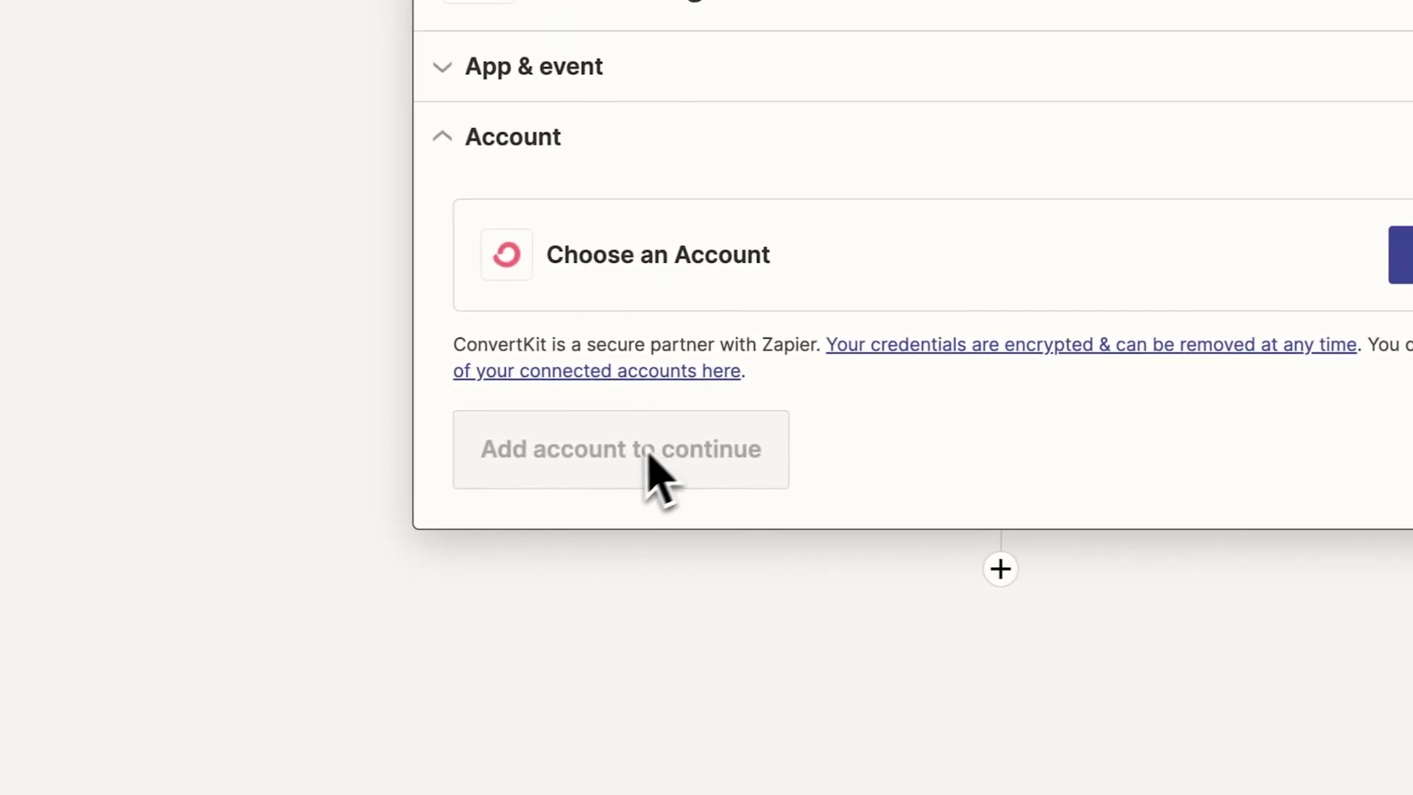
pyautogui.click(501, 456)
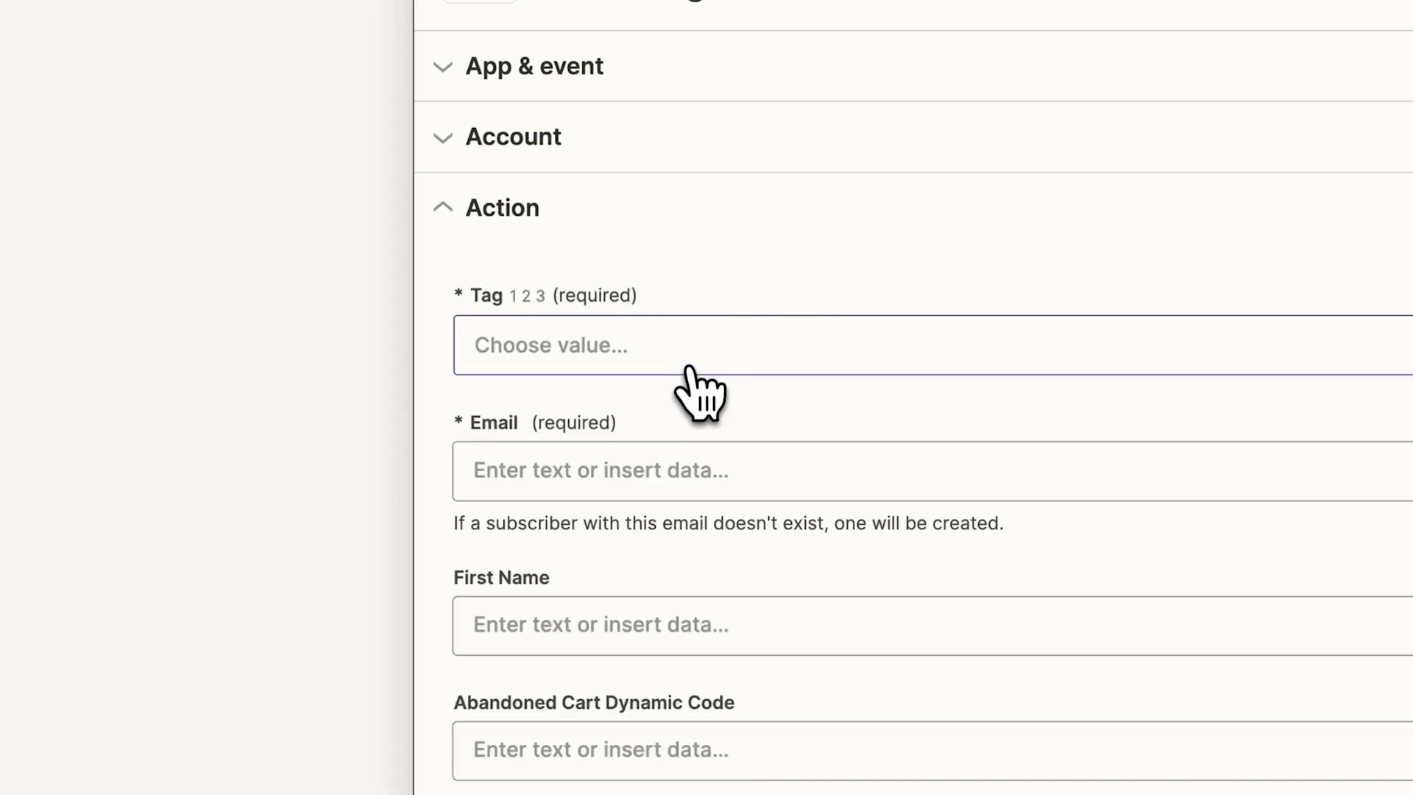
# - Set Tag to 'Abandoned Cart - Start' and map Soundee's contact email and first name
pyautogui.click(701, 354)
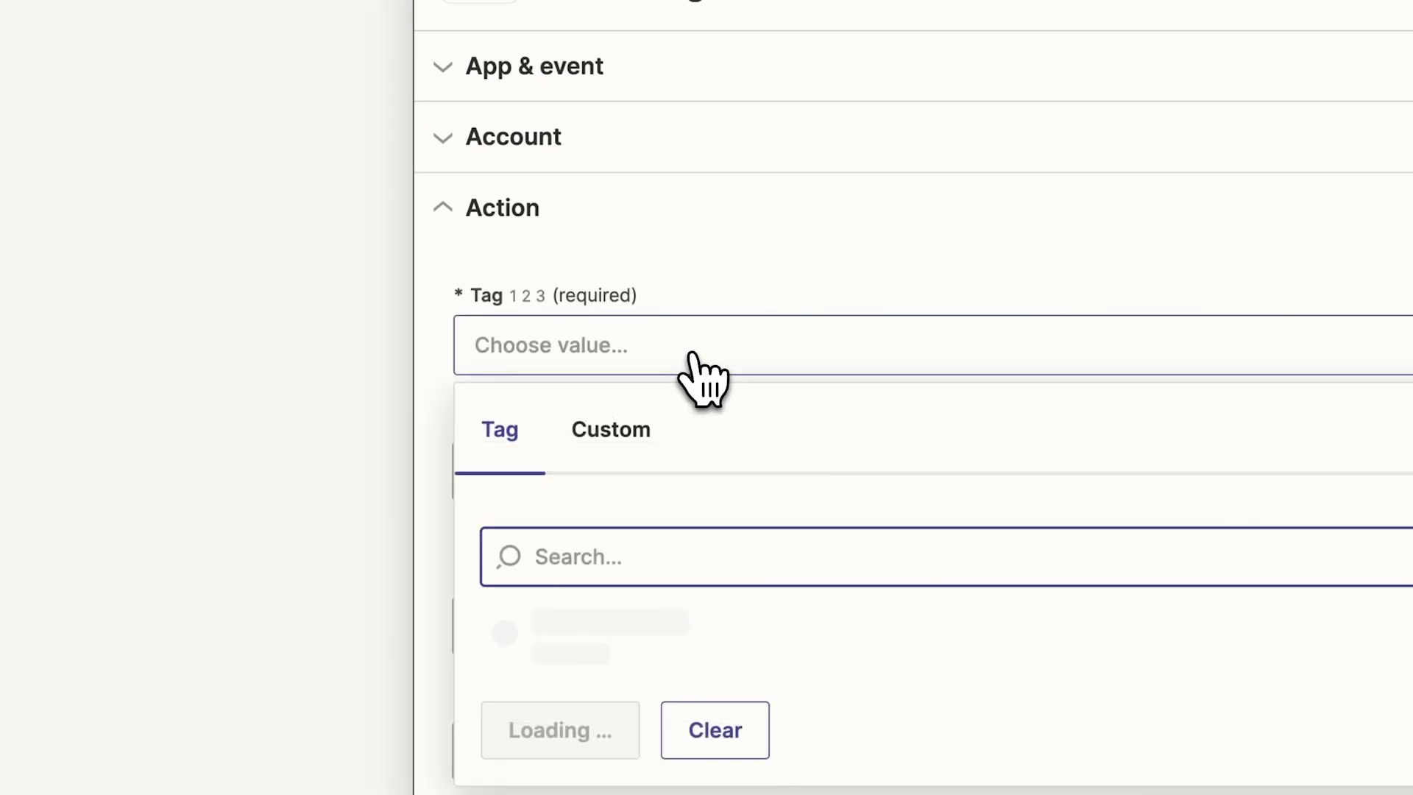
pyautogui.click(593, 639)
pyautogui.scroll(-3, 598, 648)
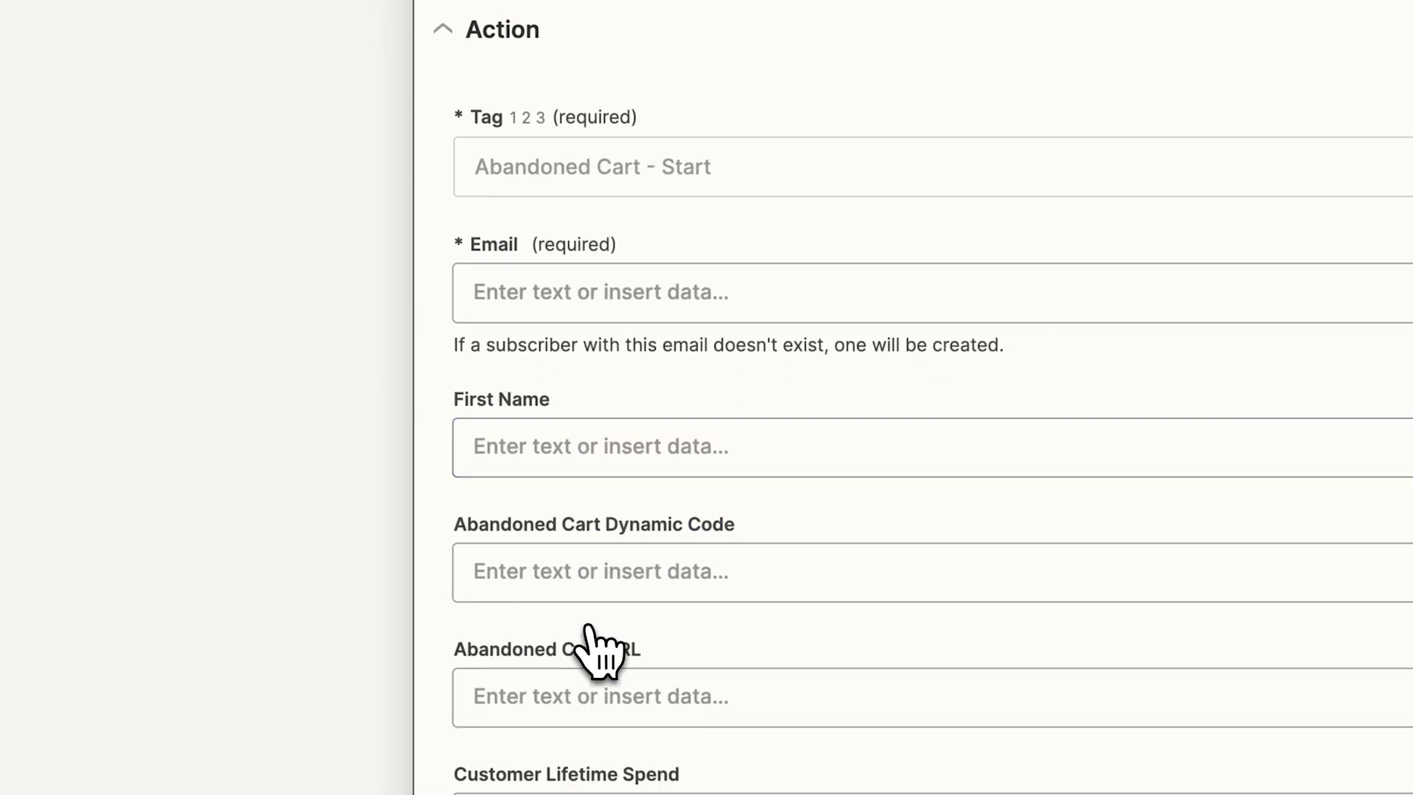
pyautogui.click(653, 309)
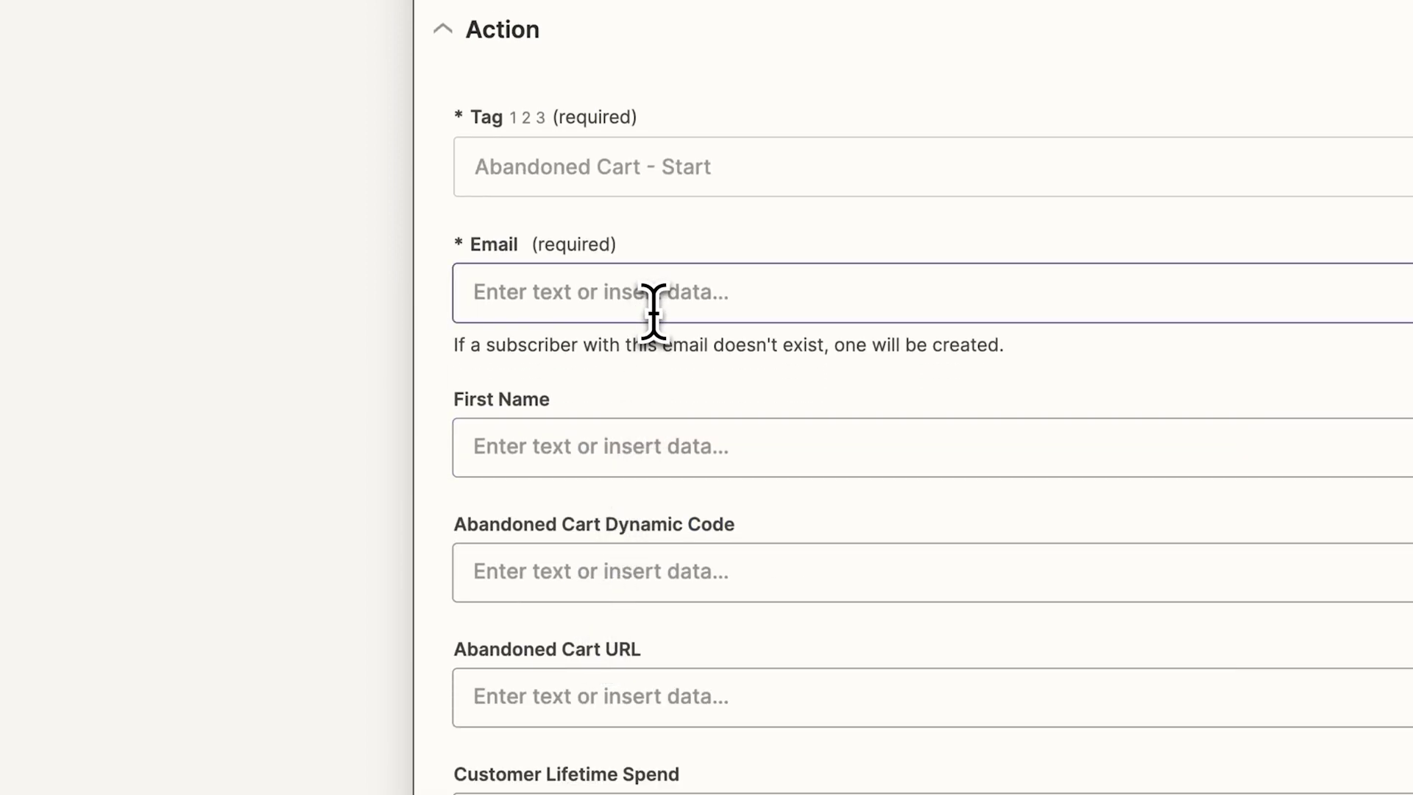
pyautogui.click(653, 308)
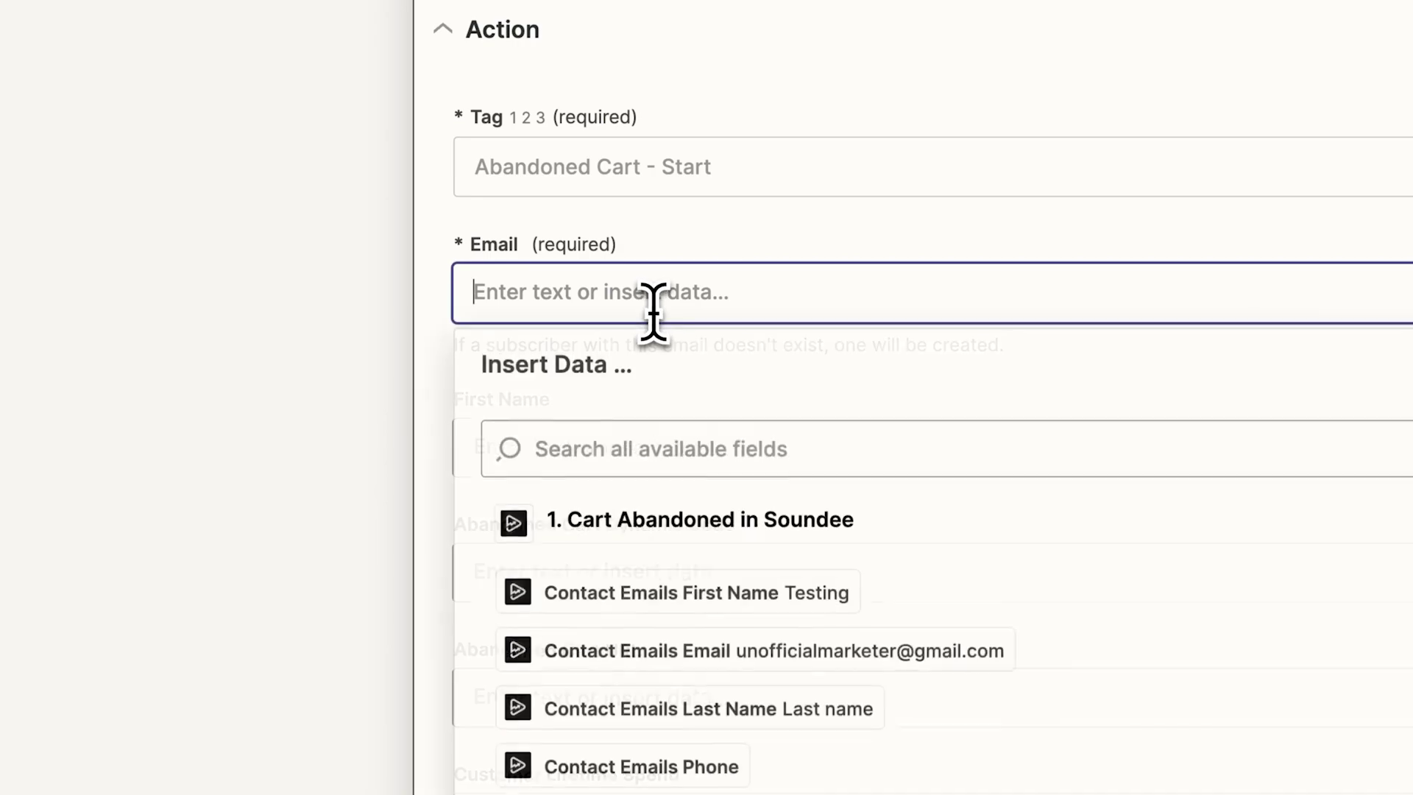
pyautogui.click(647, 653)
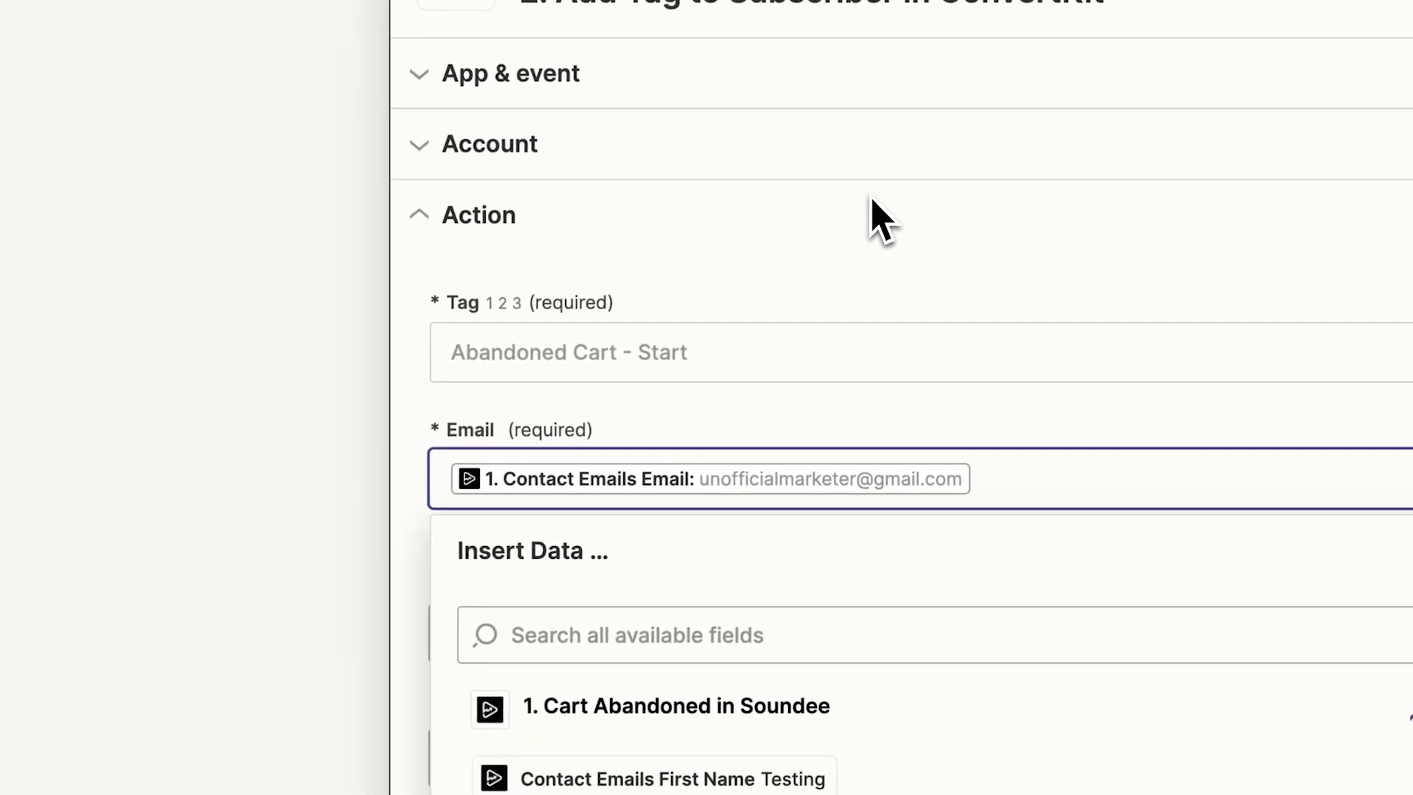
pyautogui.click(873, 193)
pyautogui.click(563, 650)
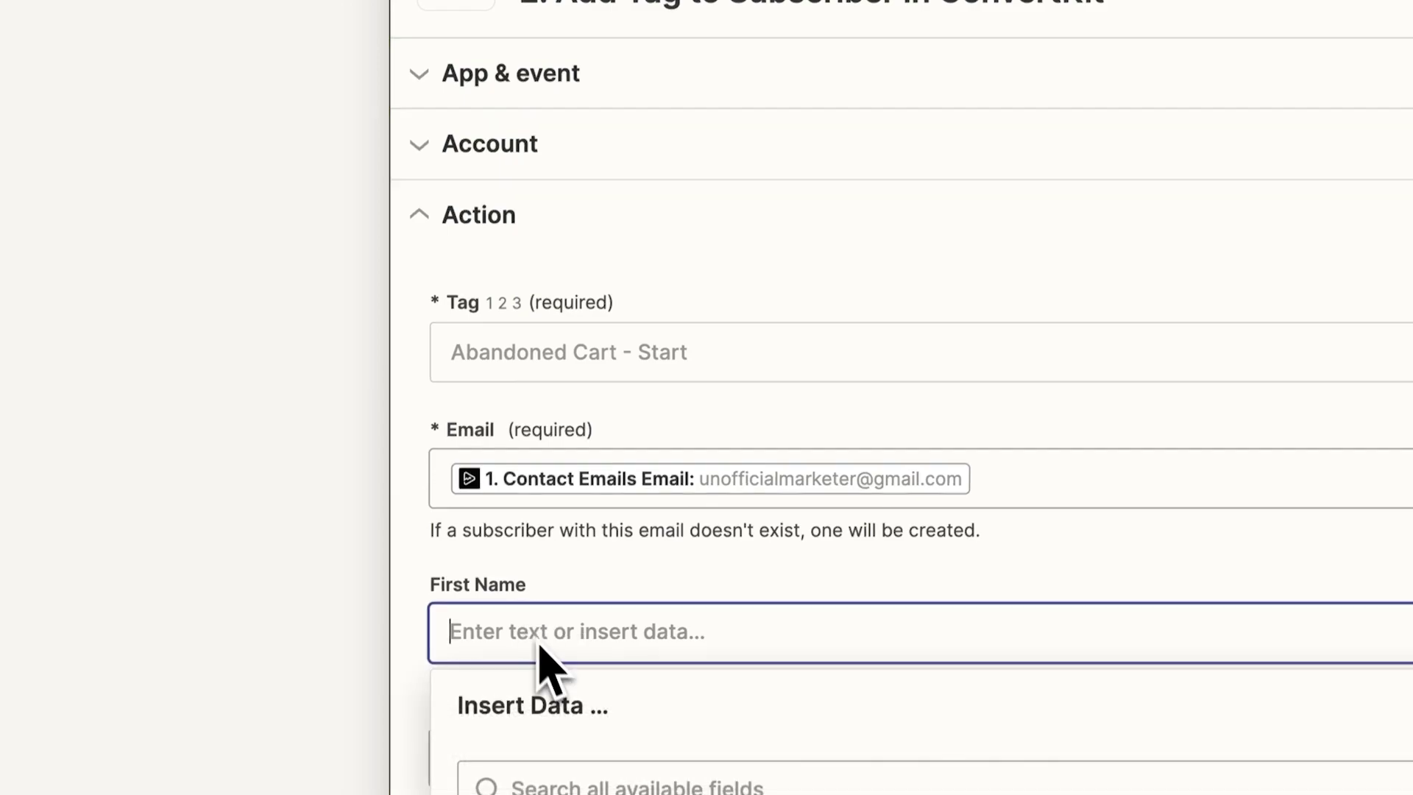
pyautogui.click(633, 677)
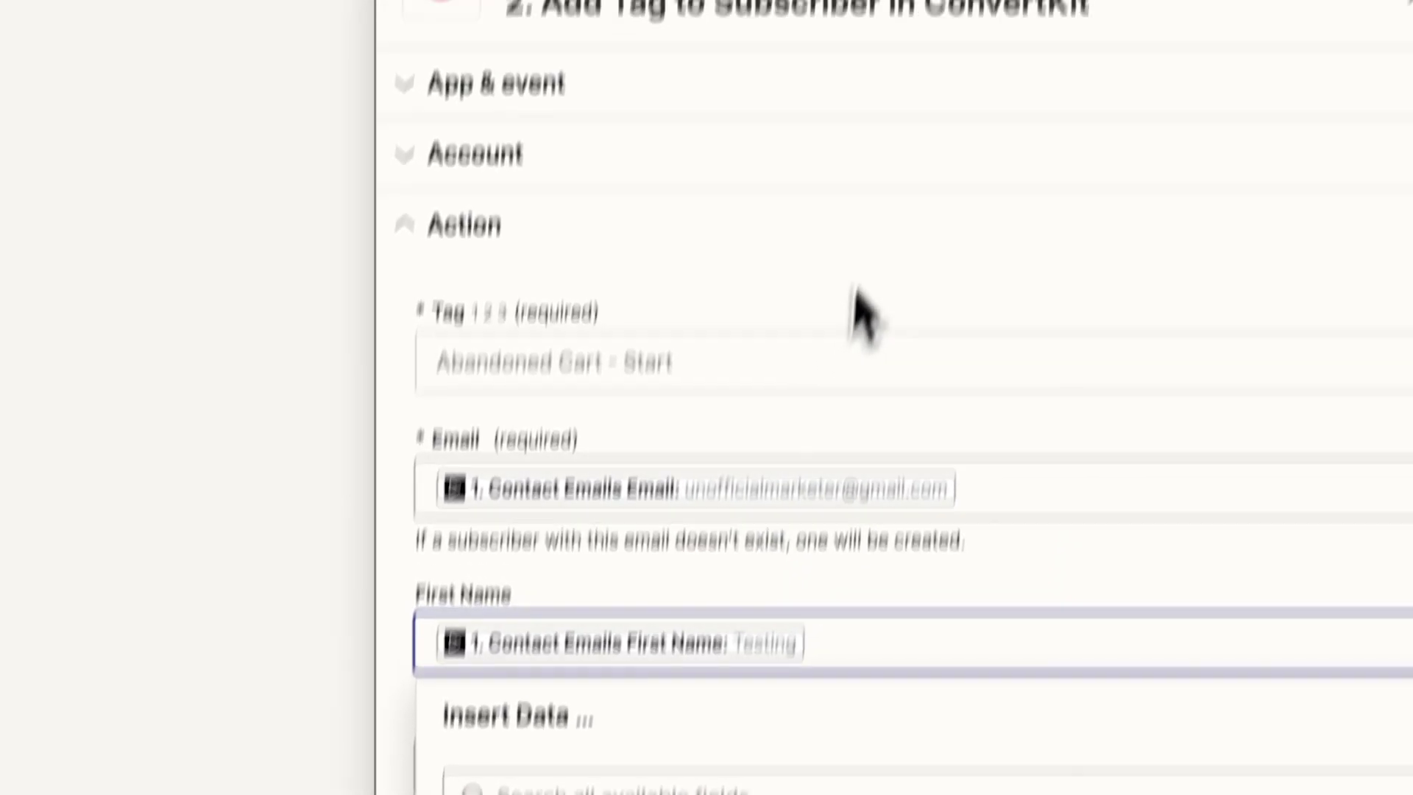
# - Map Soundee's Recover Url Direct Checkout into the Abandoned Cart URL field
pyautogui.scroll(-4, 864, 423)
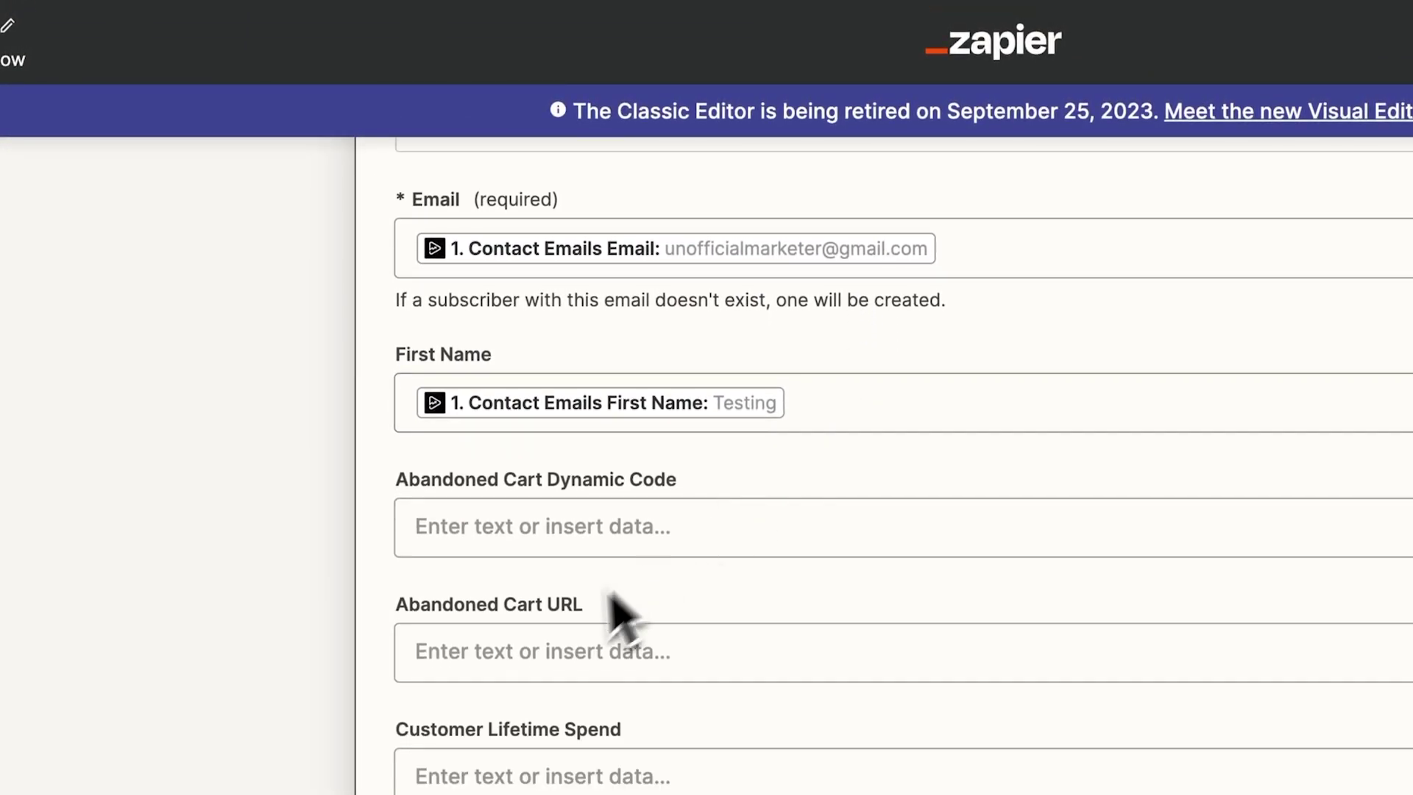
pyautogui.click(565, 653)
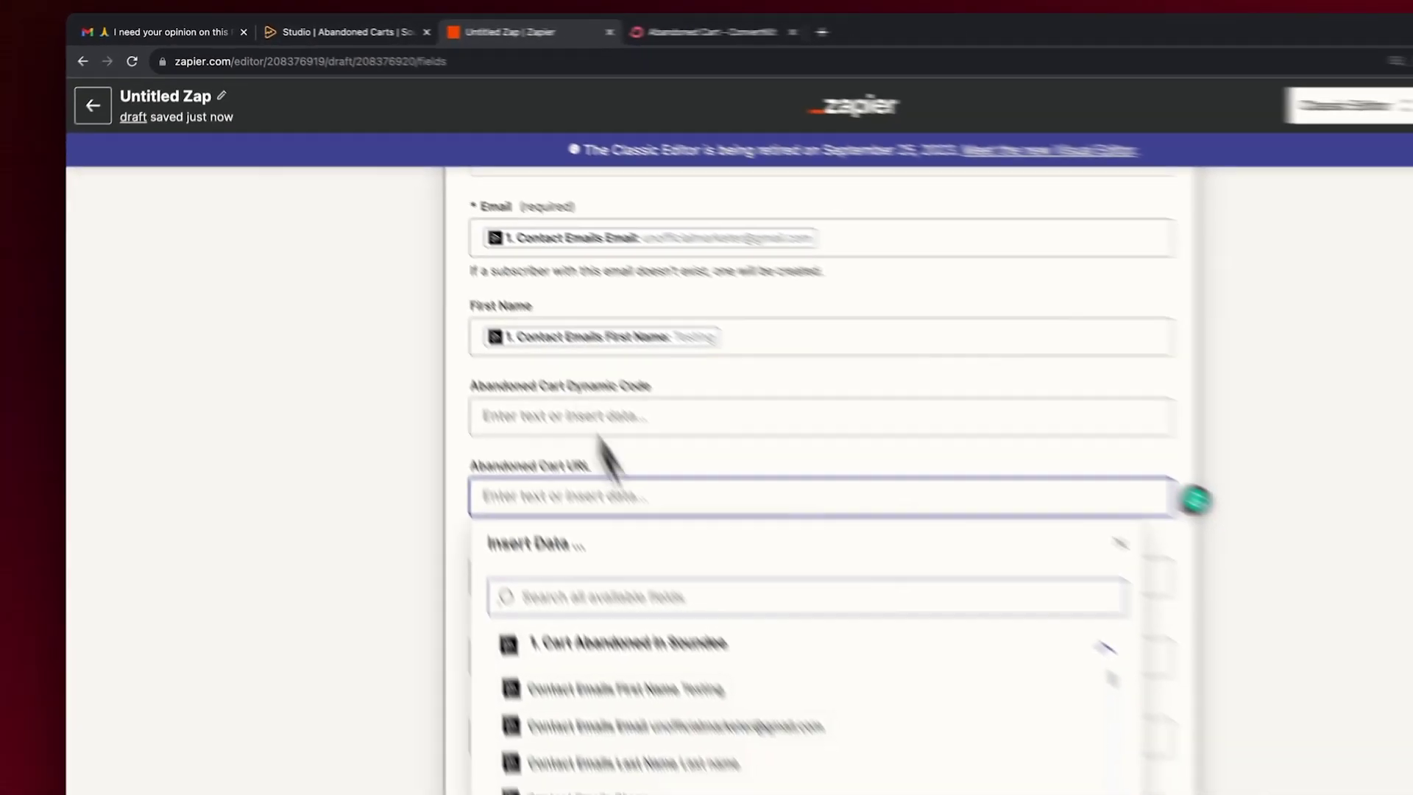
pyautogui.scroll(-3, 557, 593)
pyautogui.scroll(-1, 557, 593)
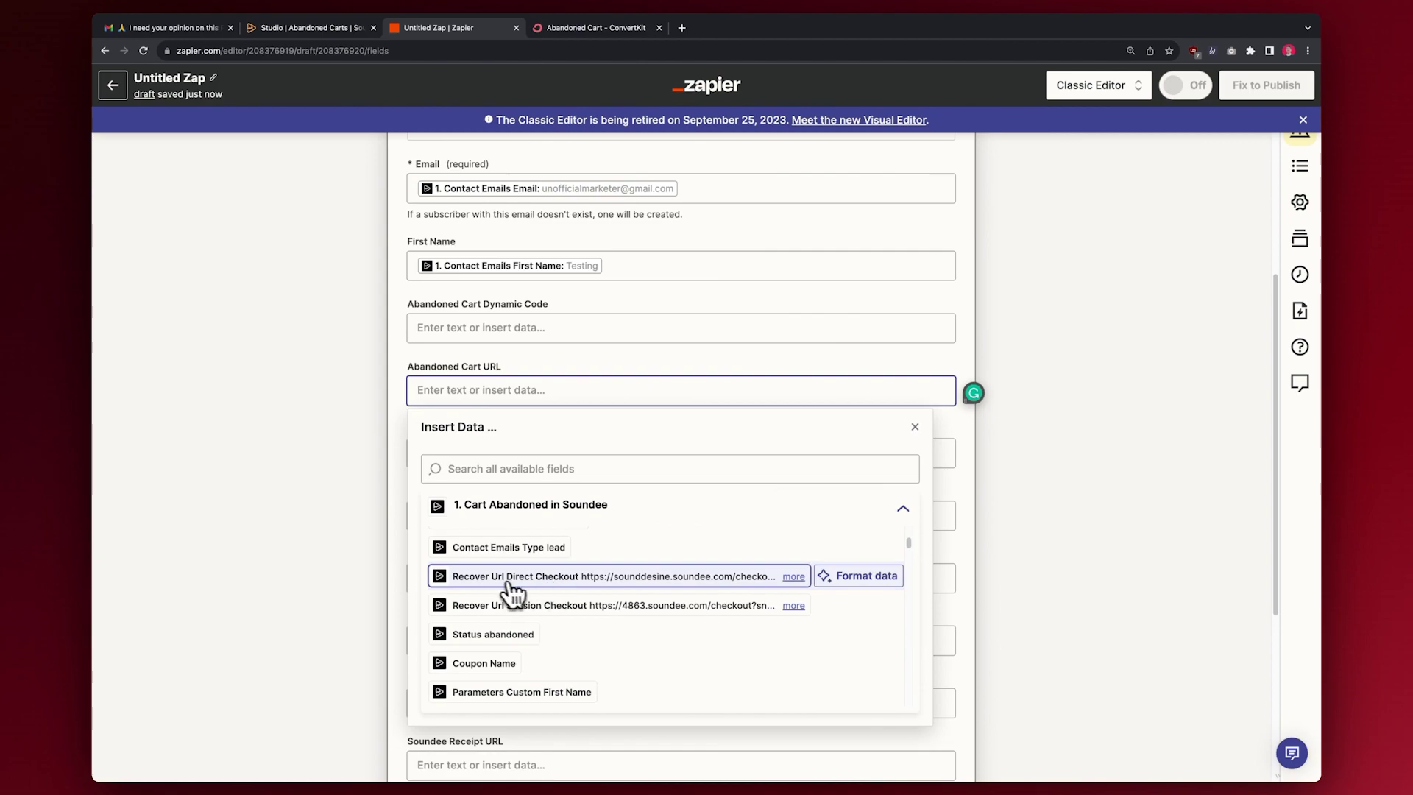
pyautogui.click(538, 577)
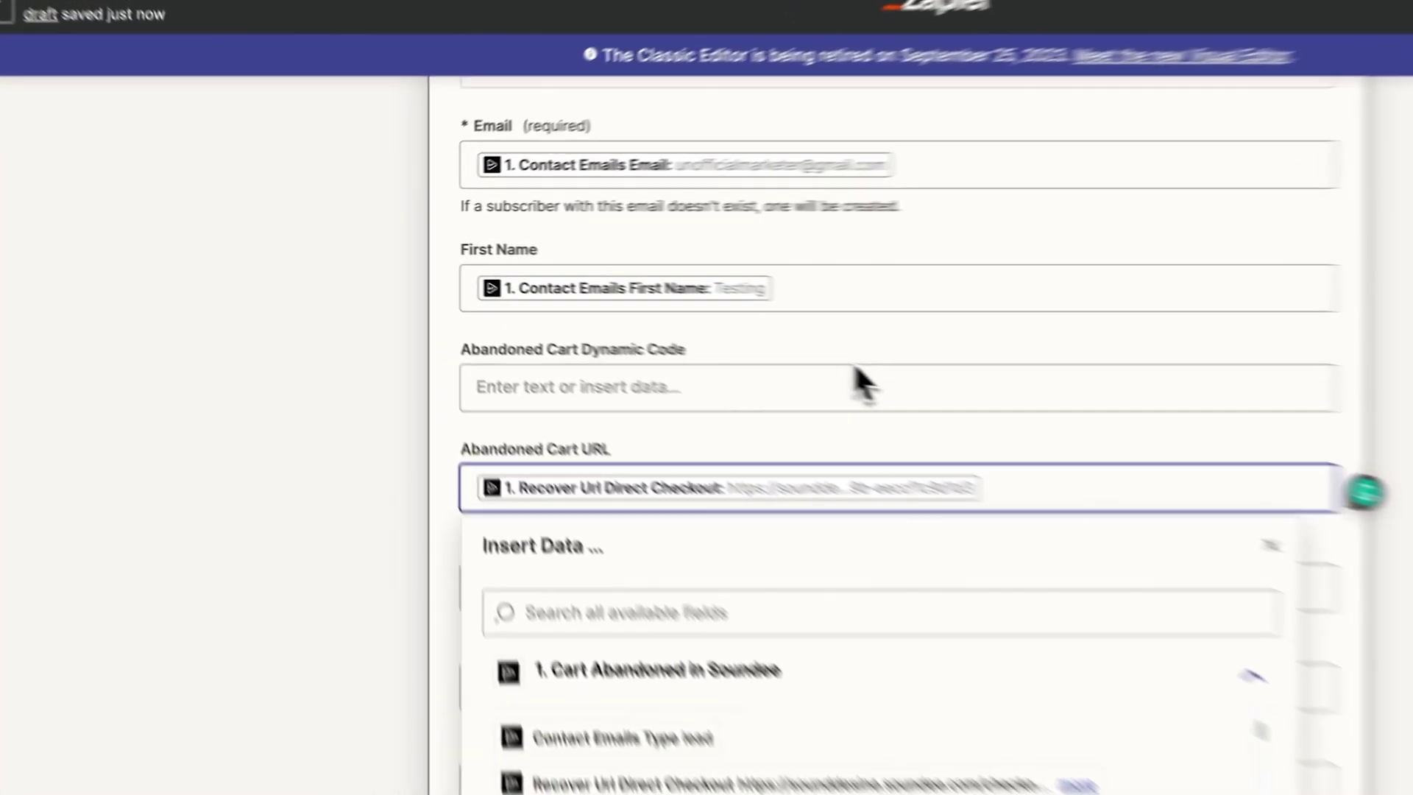
pyautogui.click(653, 318)
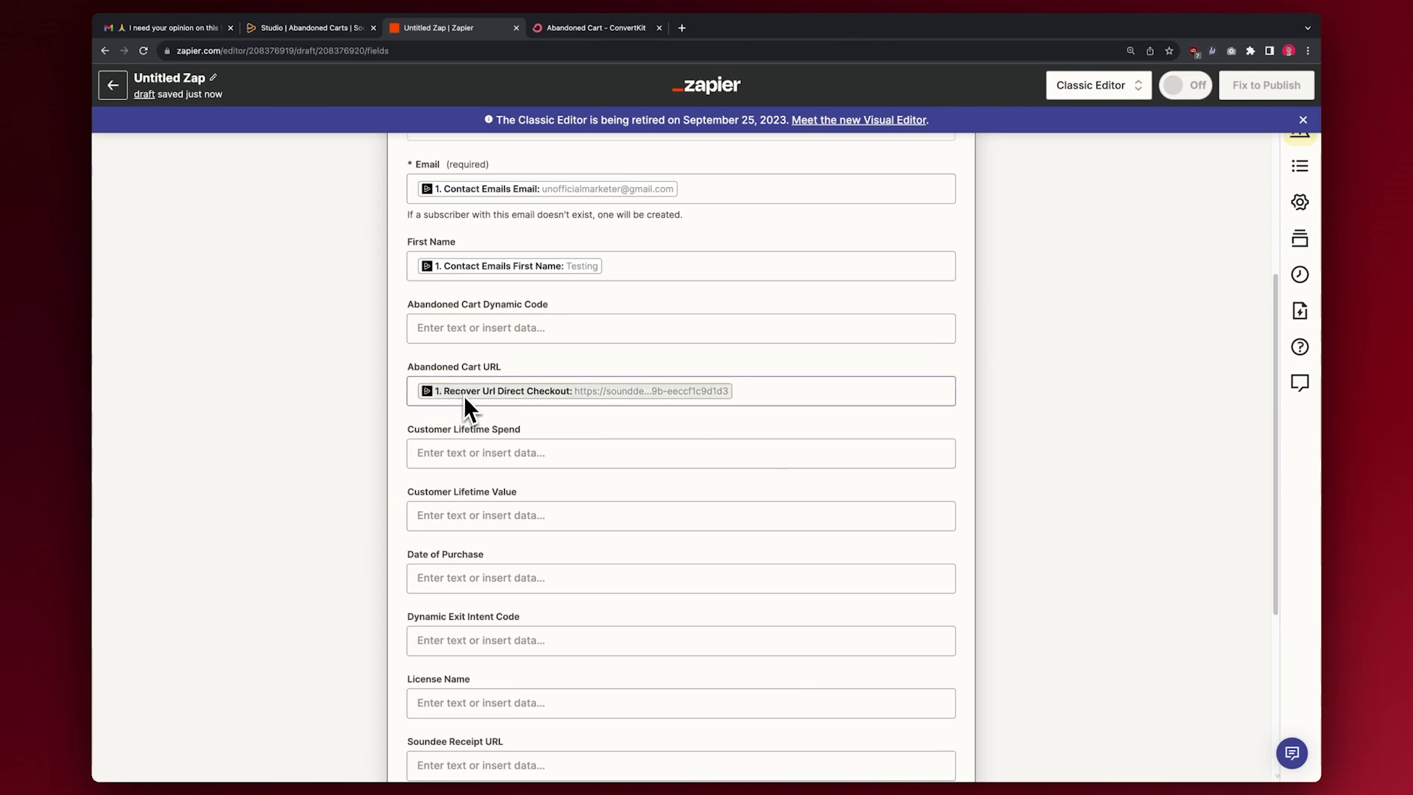
pyautogui.scroll(-2, 464, 396)
pyautogui.scroll(-3, 465, 397)
# - Confirm the action fields, start the step test, and view ConvertKit's Subscribers list
pyautogui.click(564, 625)
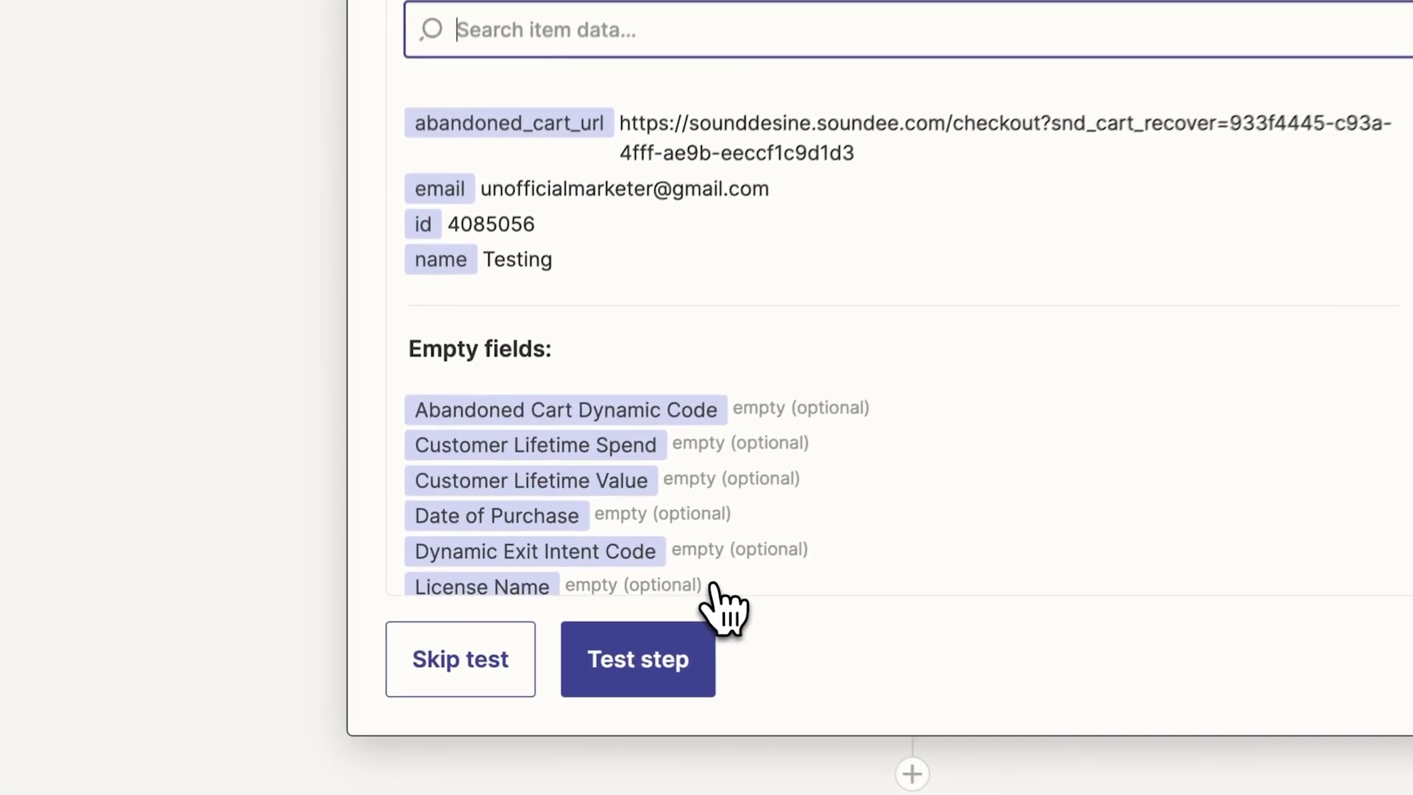
pyautogui.click(700, 654)
pyautogui.click(901, 53)
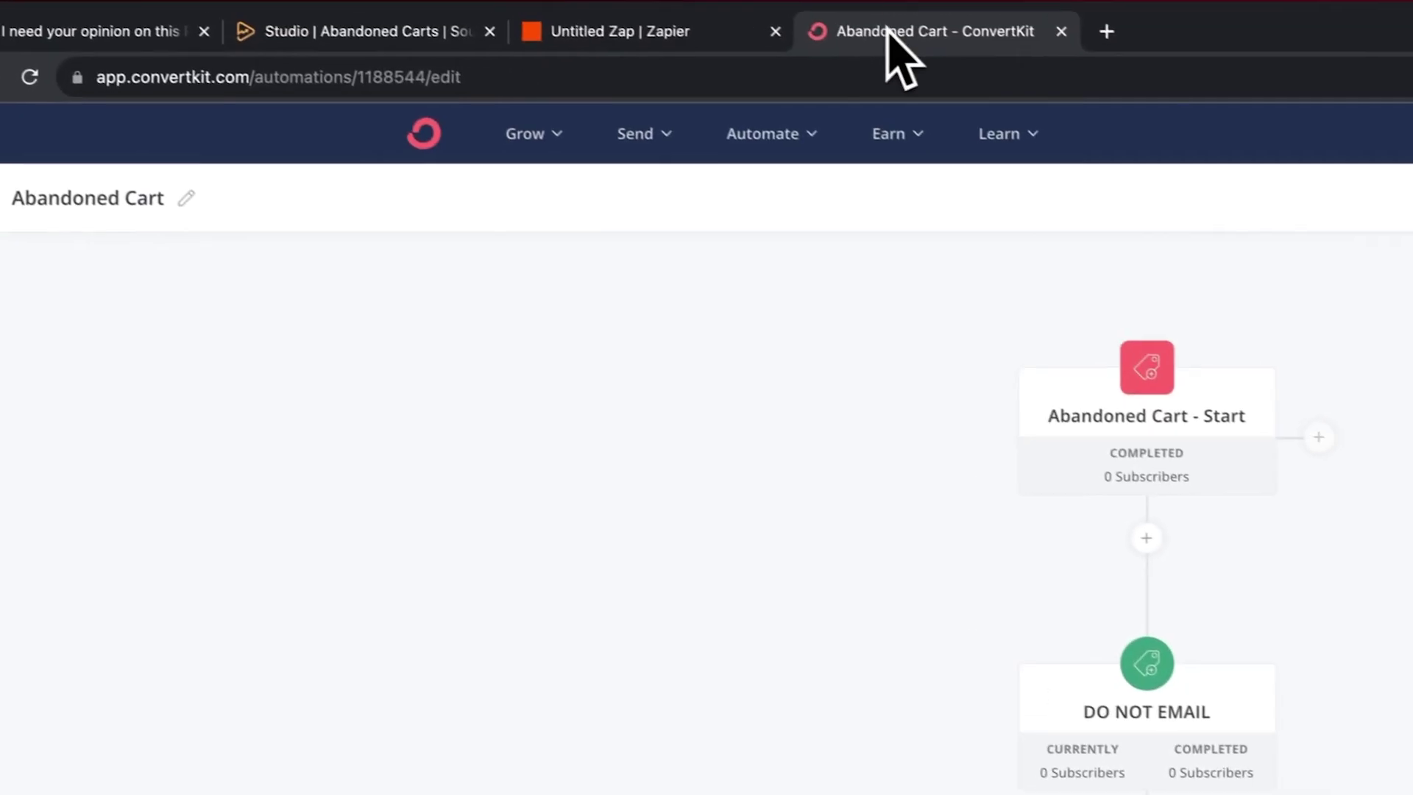
pyautogui.click(574, 146)
pyautogui.click(605, 225)
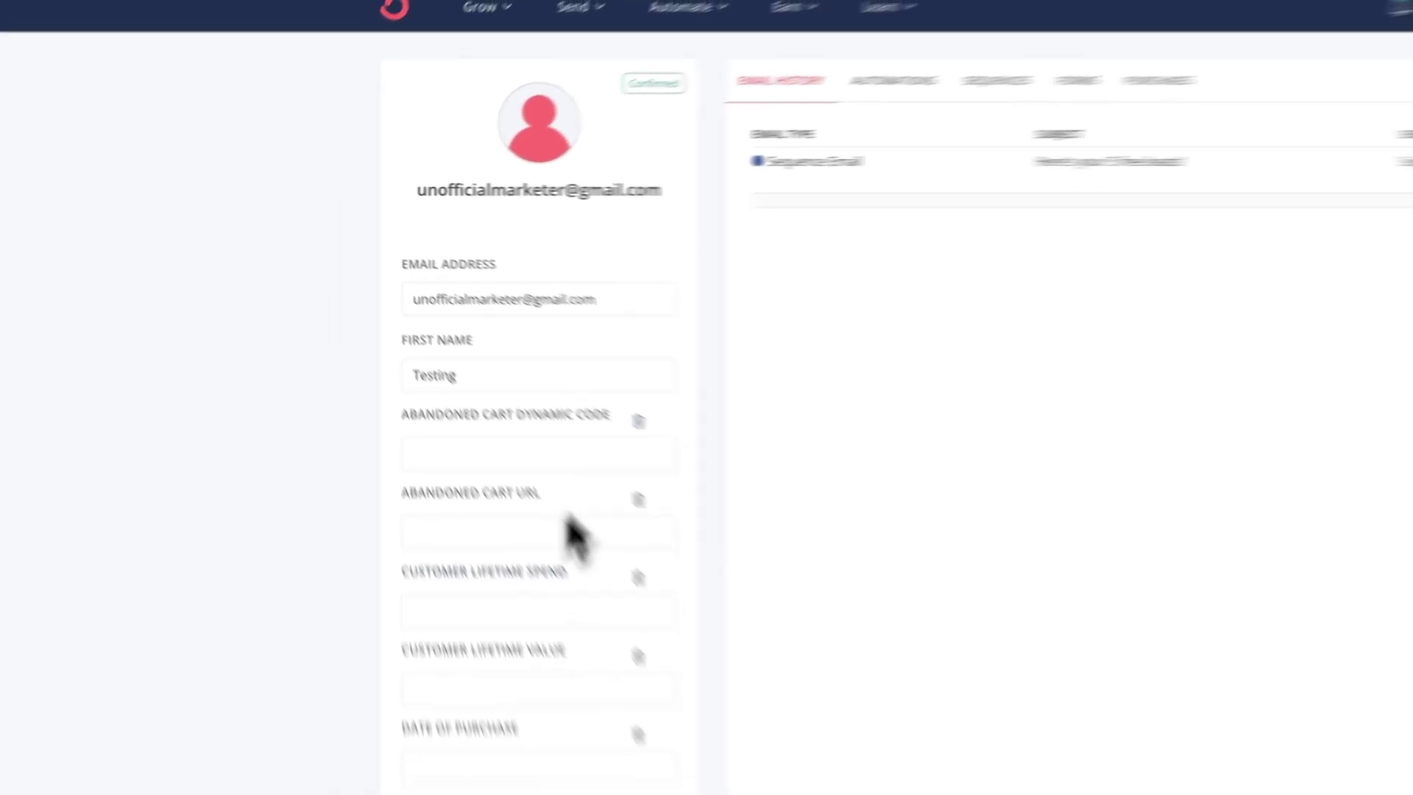
pyautogui.scroll(-10, 394, 487)
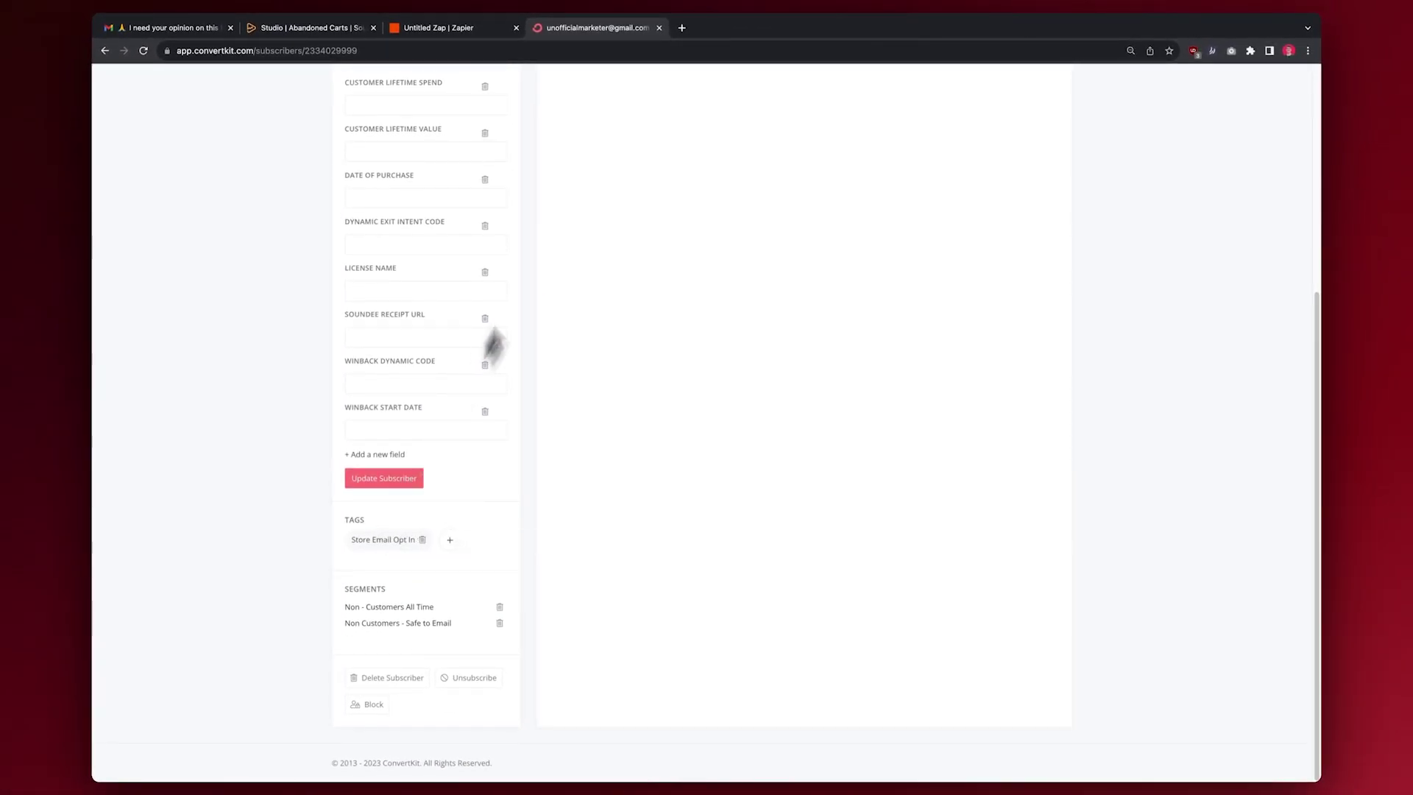
pyautogui.scroll(10, 560, 213)
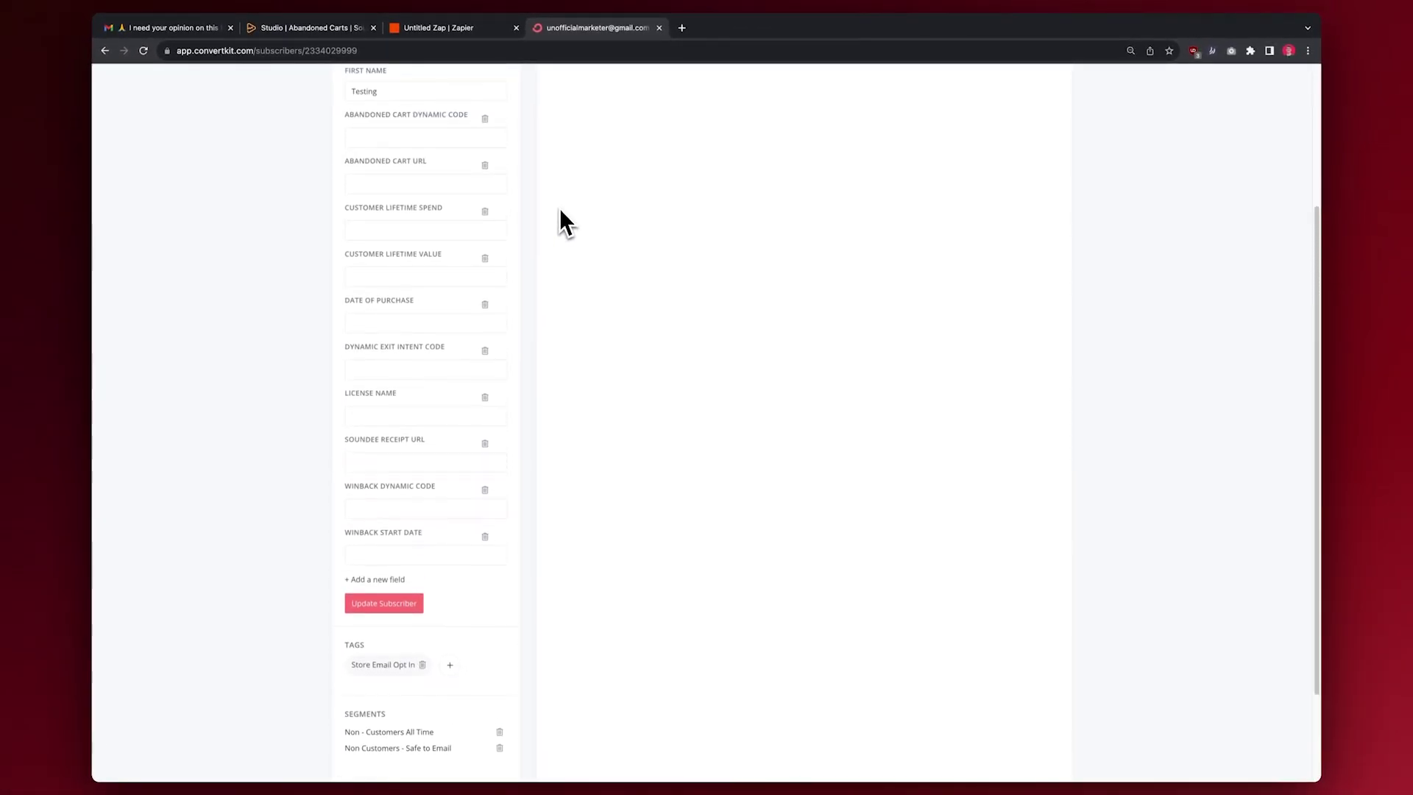
# - Send the test tag request to ConvertKit and watch the Zapier test complete
pyautogui.click(471, 29)
pyautogui.click(515, 667)
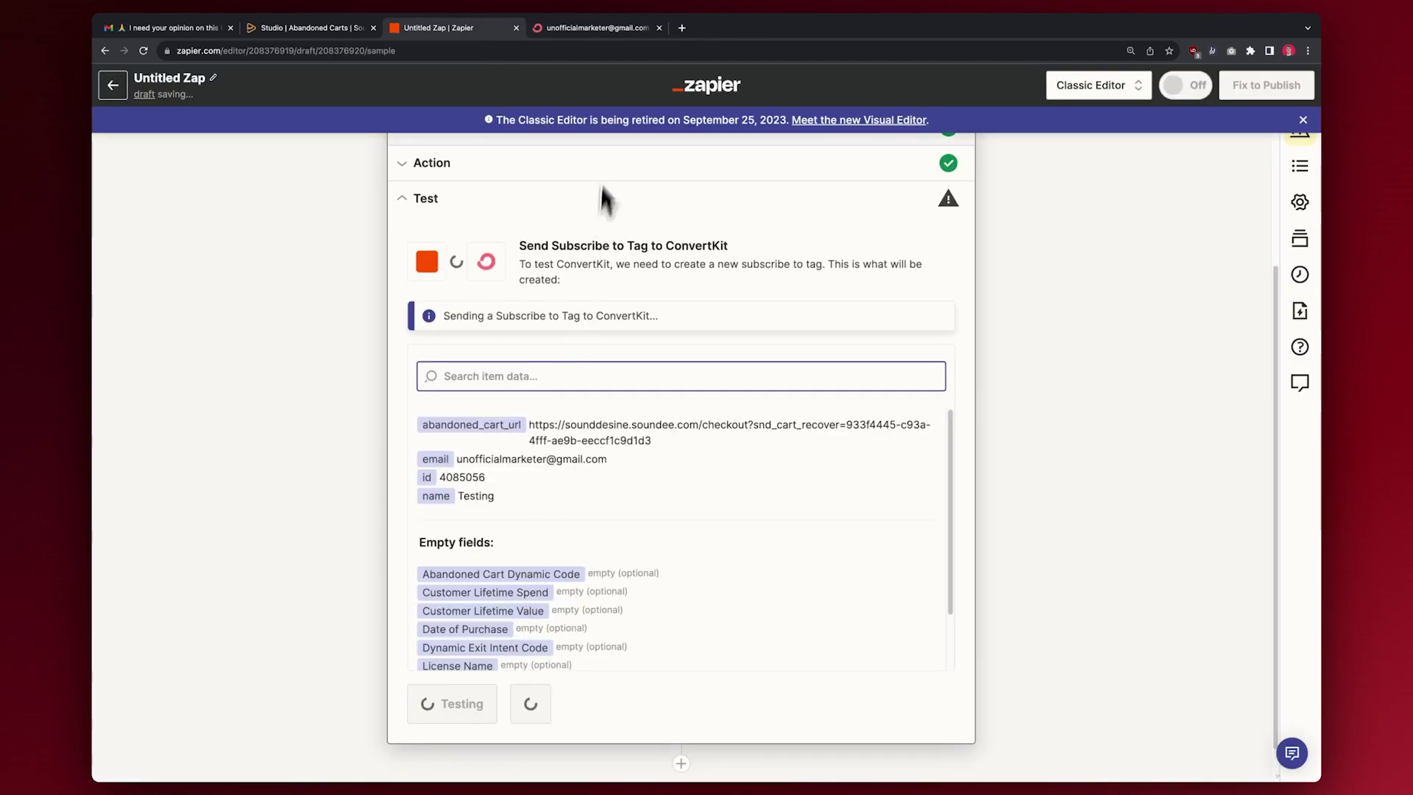
pyautogui.click(568, 32)
pyautogui.click(452, 29)
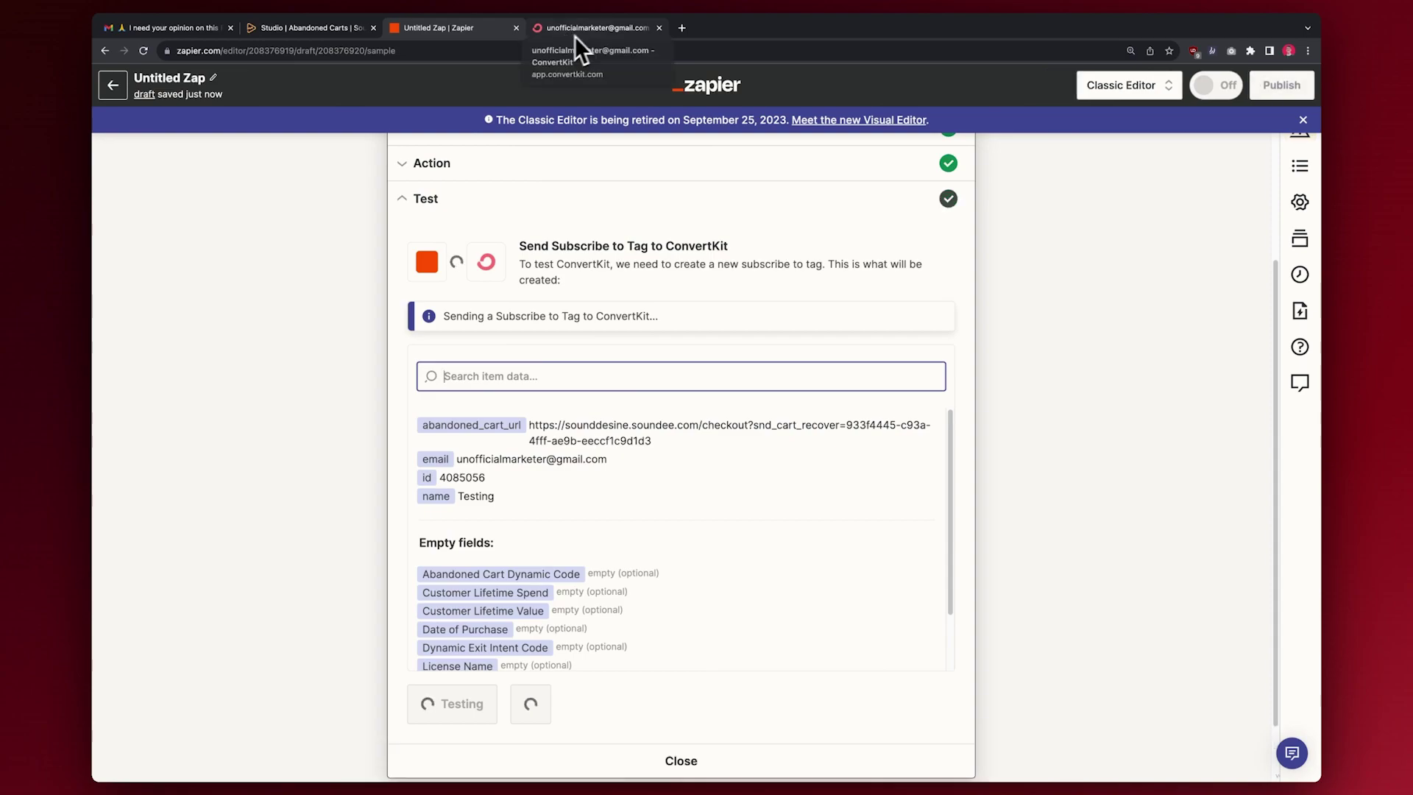
# - Reload ConvertKit Subscribers and check the Testing subscriber's Abandoned Cart URL and 'Abandoned Cart - Start' tag
pyautogui.click(602, 29)
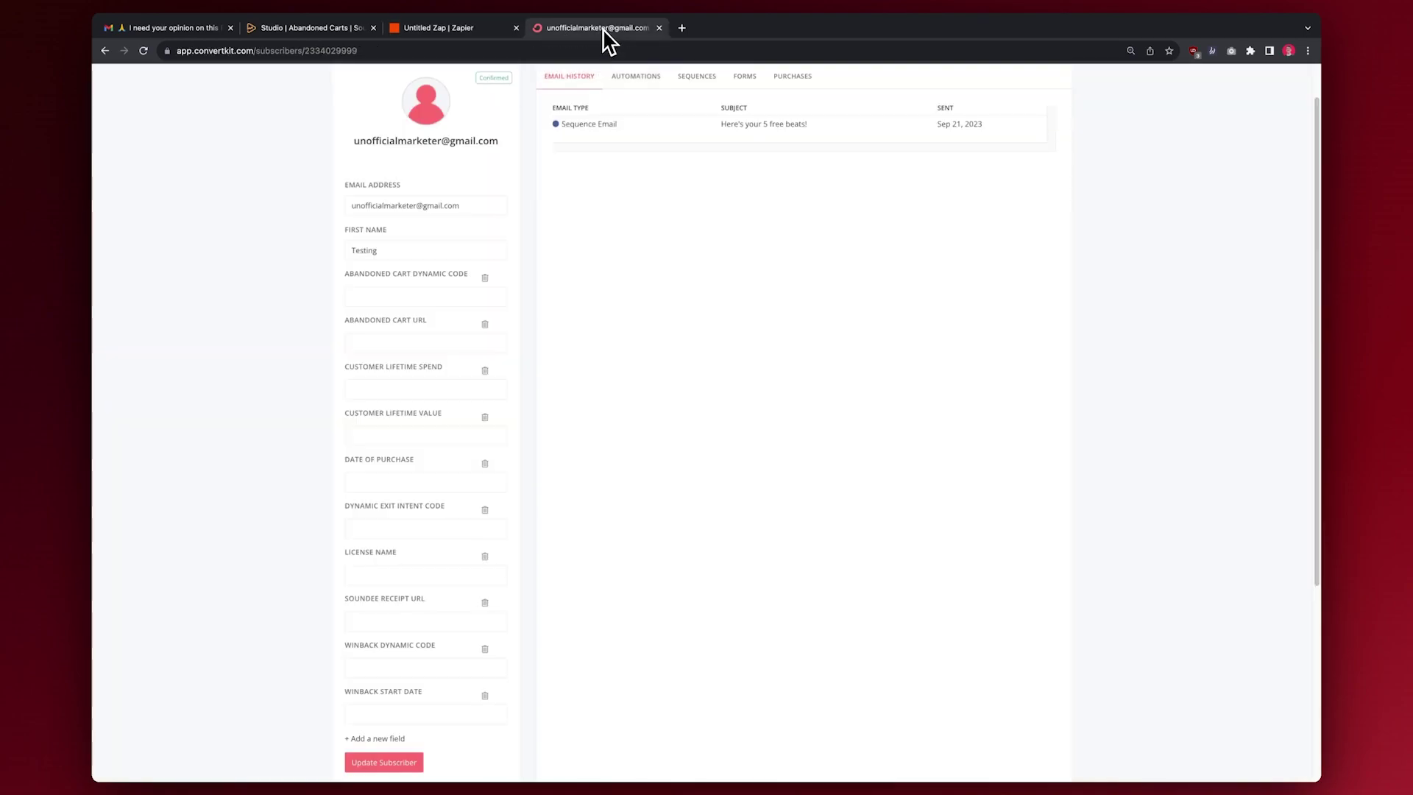
pyautogui.click(392, 81)
pyautogui.click(413, 125)
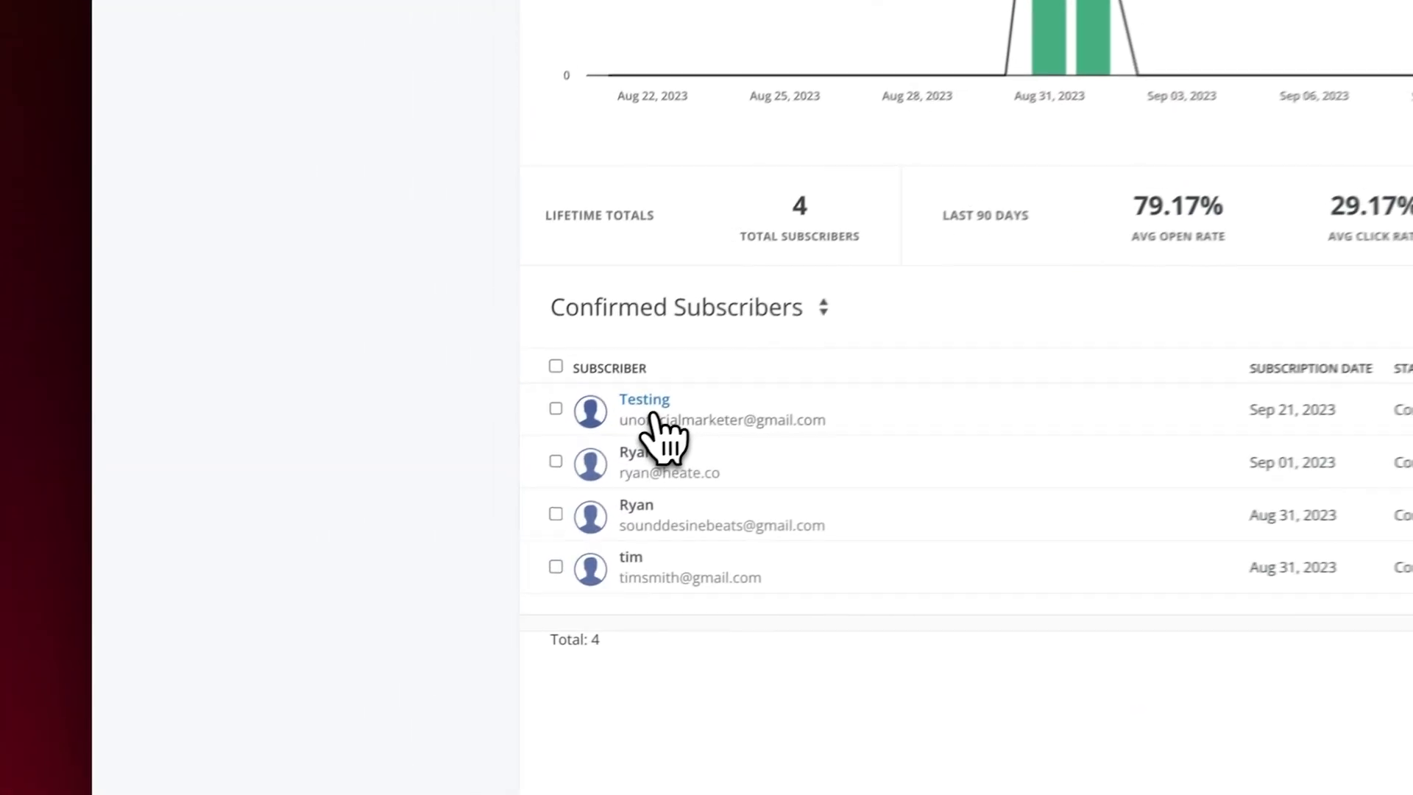
pyautogui.click(666, 412)
pyautogui.scroll(10, 684, 420)
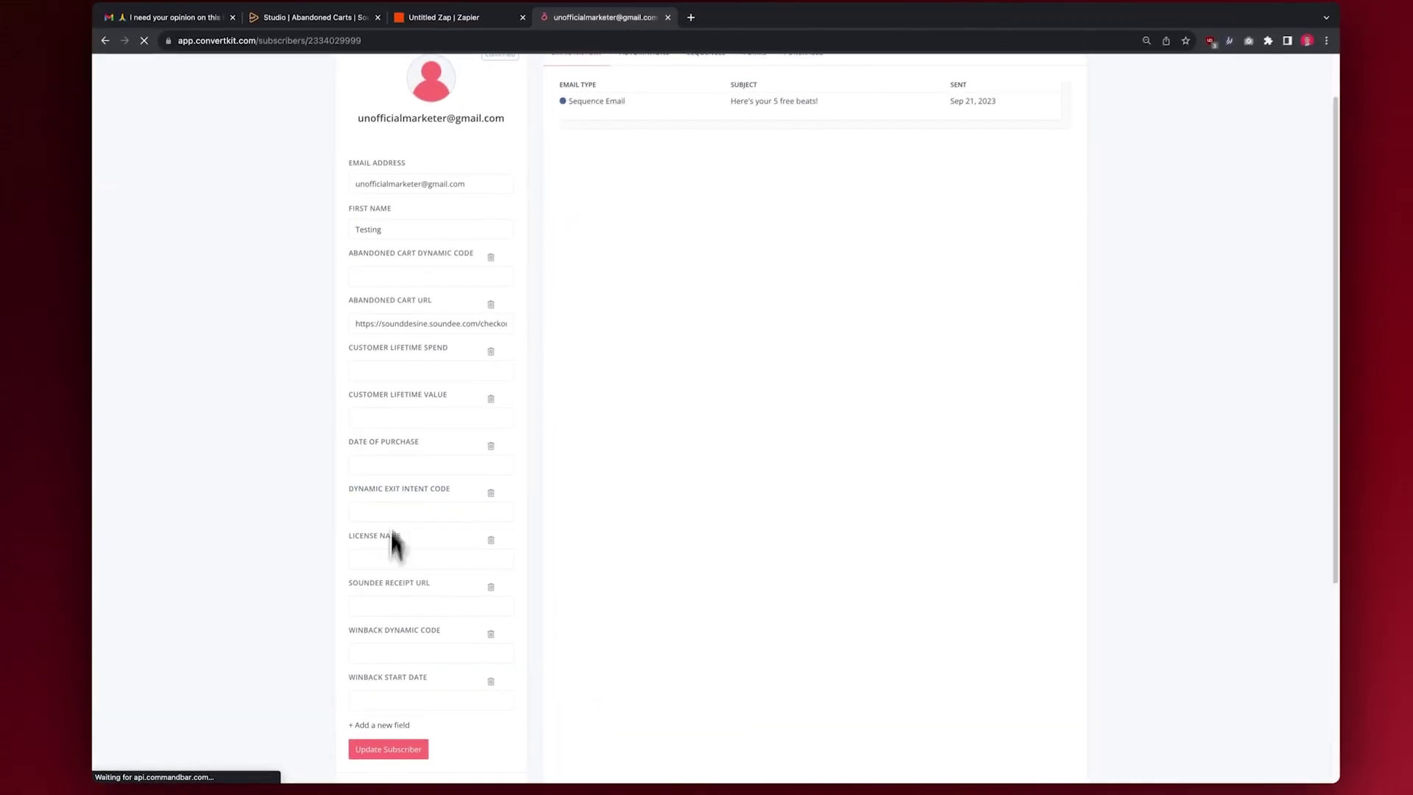
pyautogui.scroll(-5, 457, 340)
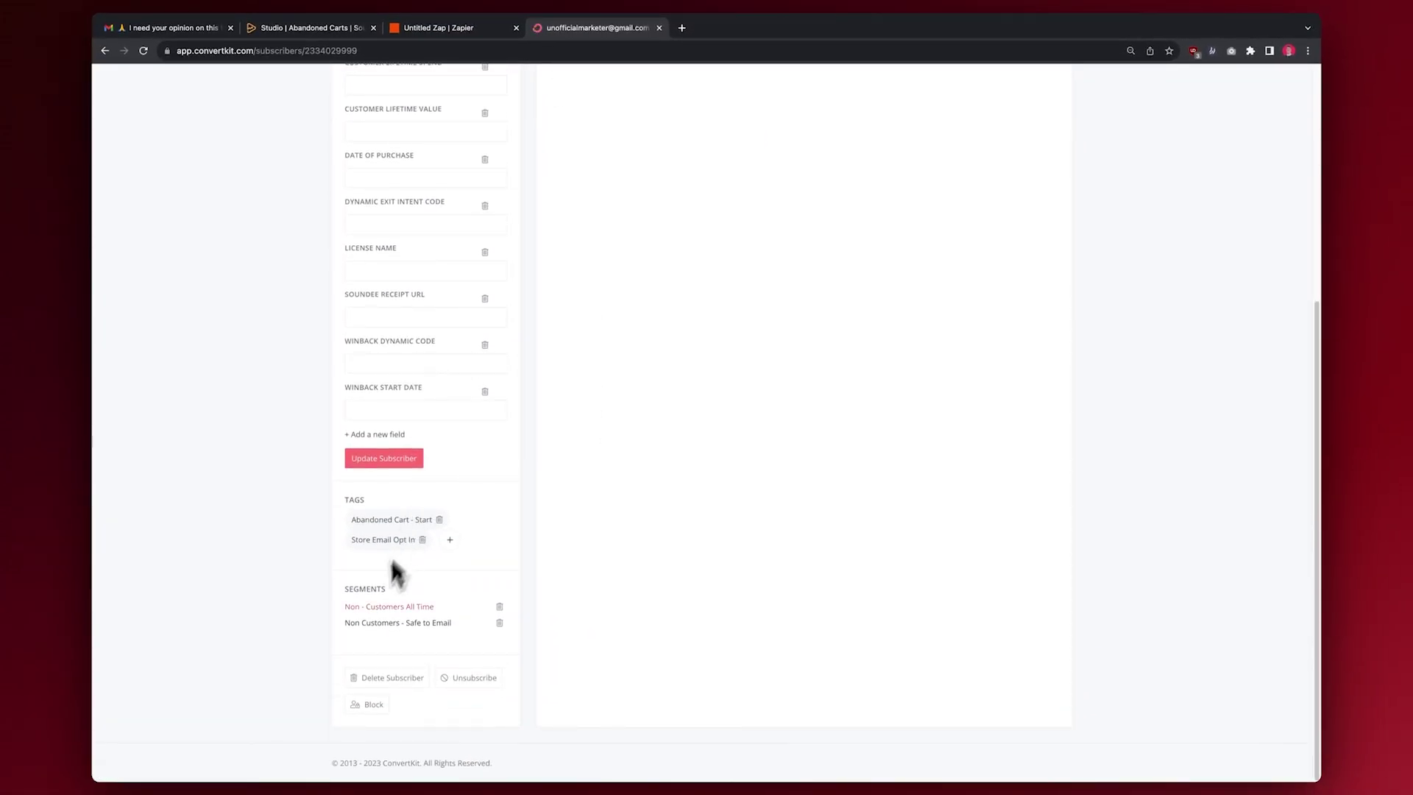
pyautogui.scroll(5, 455, 536)
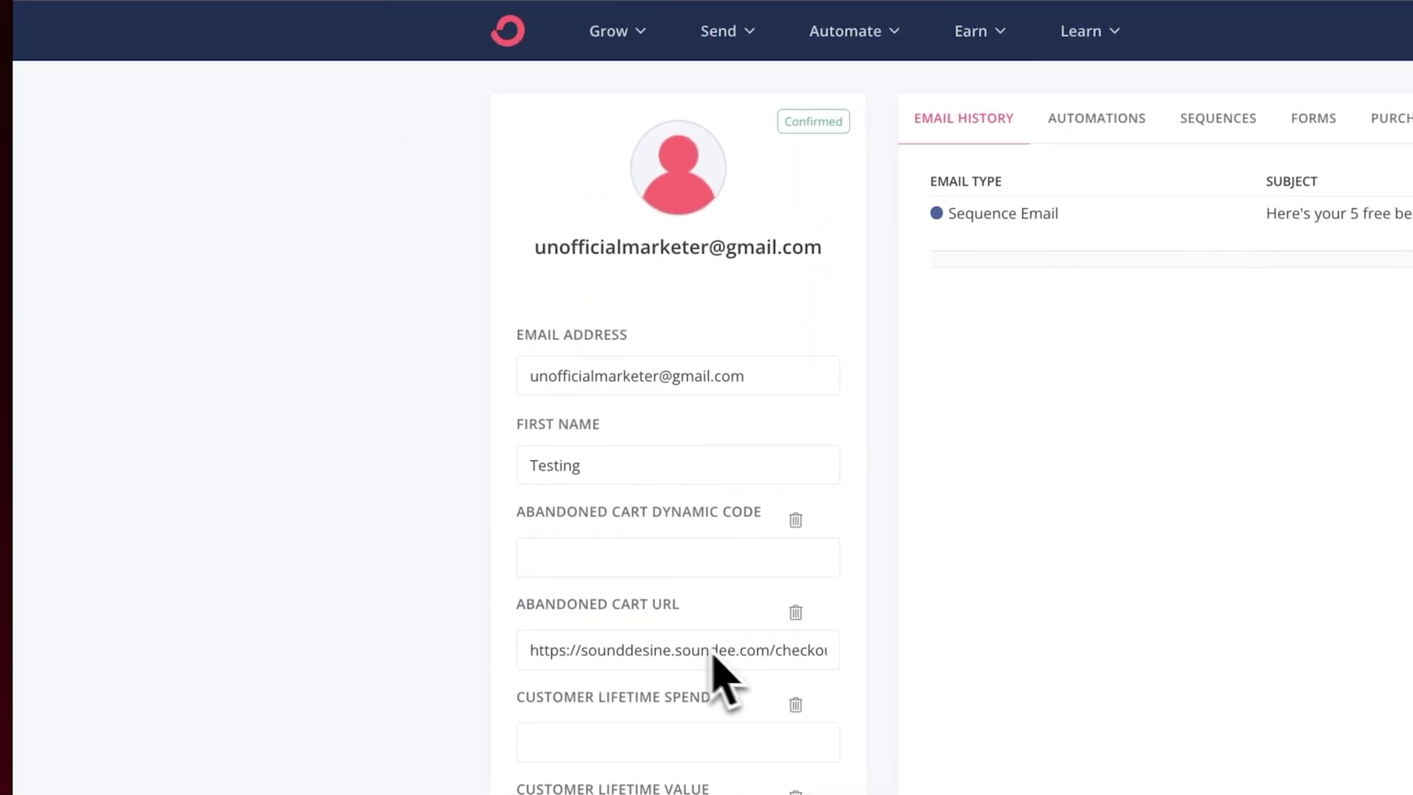
pyautogui.click(890, 37)
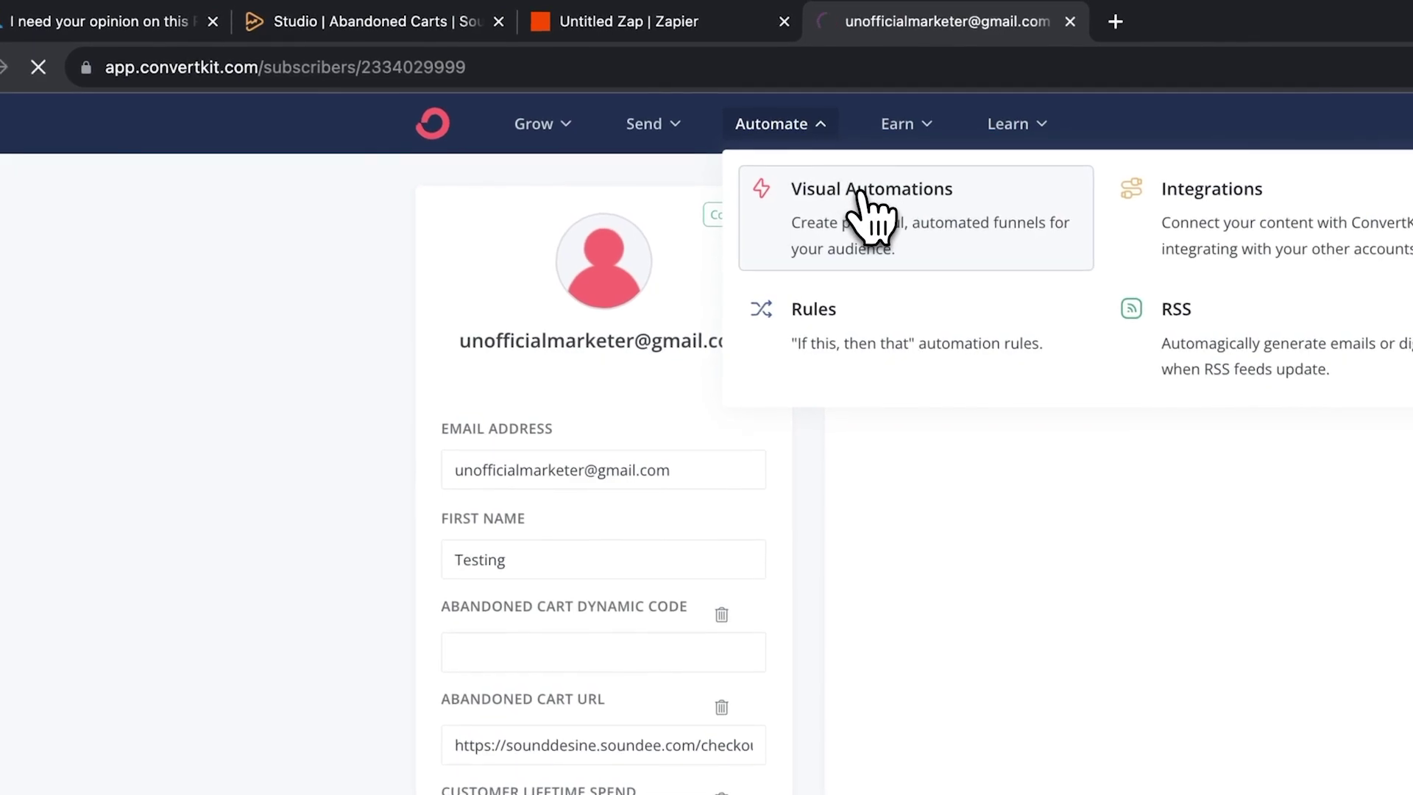
# - In Visual Automations, type three 'blah' placeholder lines into the draft email
pyautogui.click(928, 103)
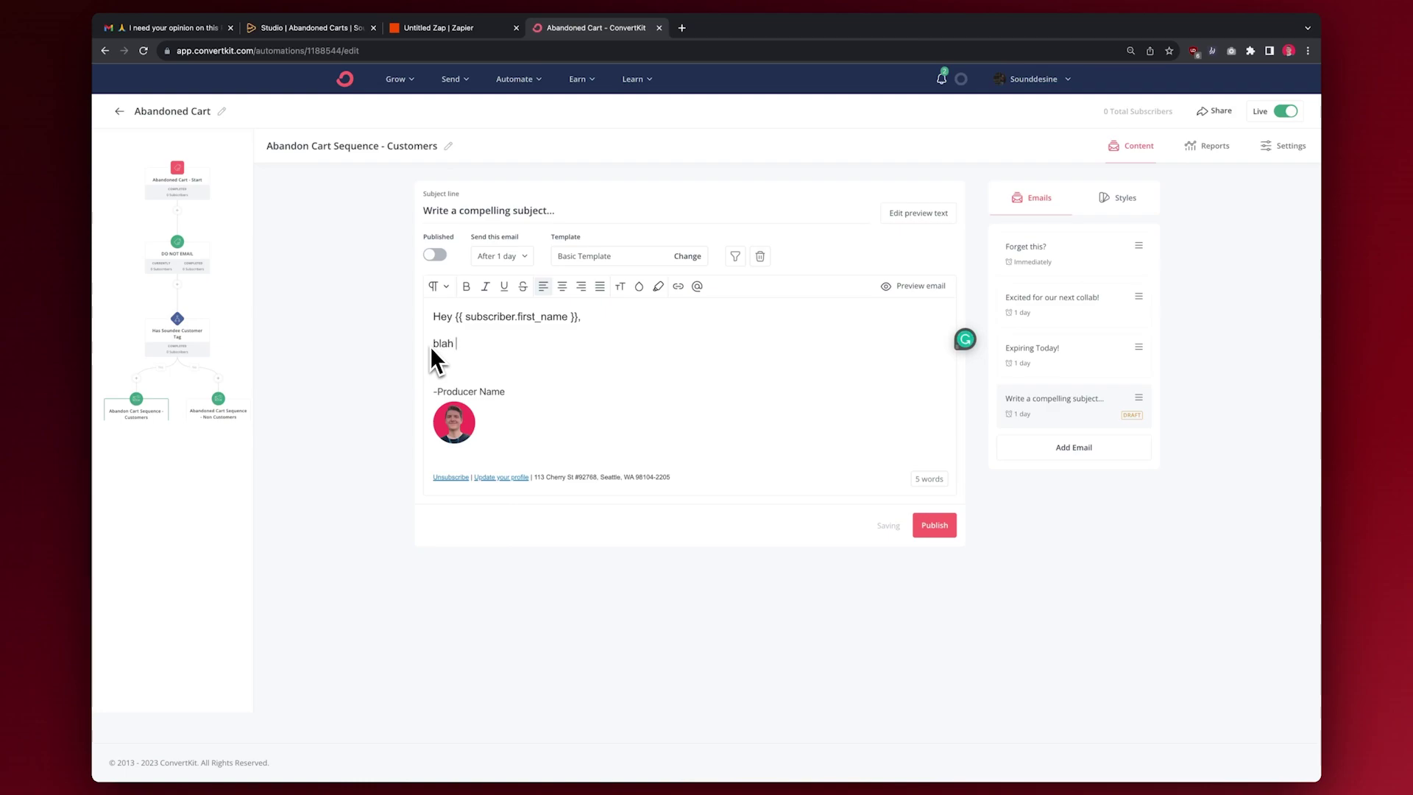
pyautogui.write('blah')
pyautogui.press('Return')
pyautogui.write('blah')
pyautogui.press('Return')
pyautogui.write('blah')
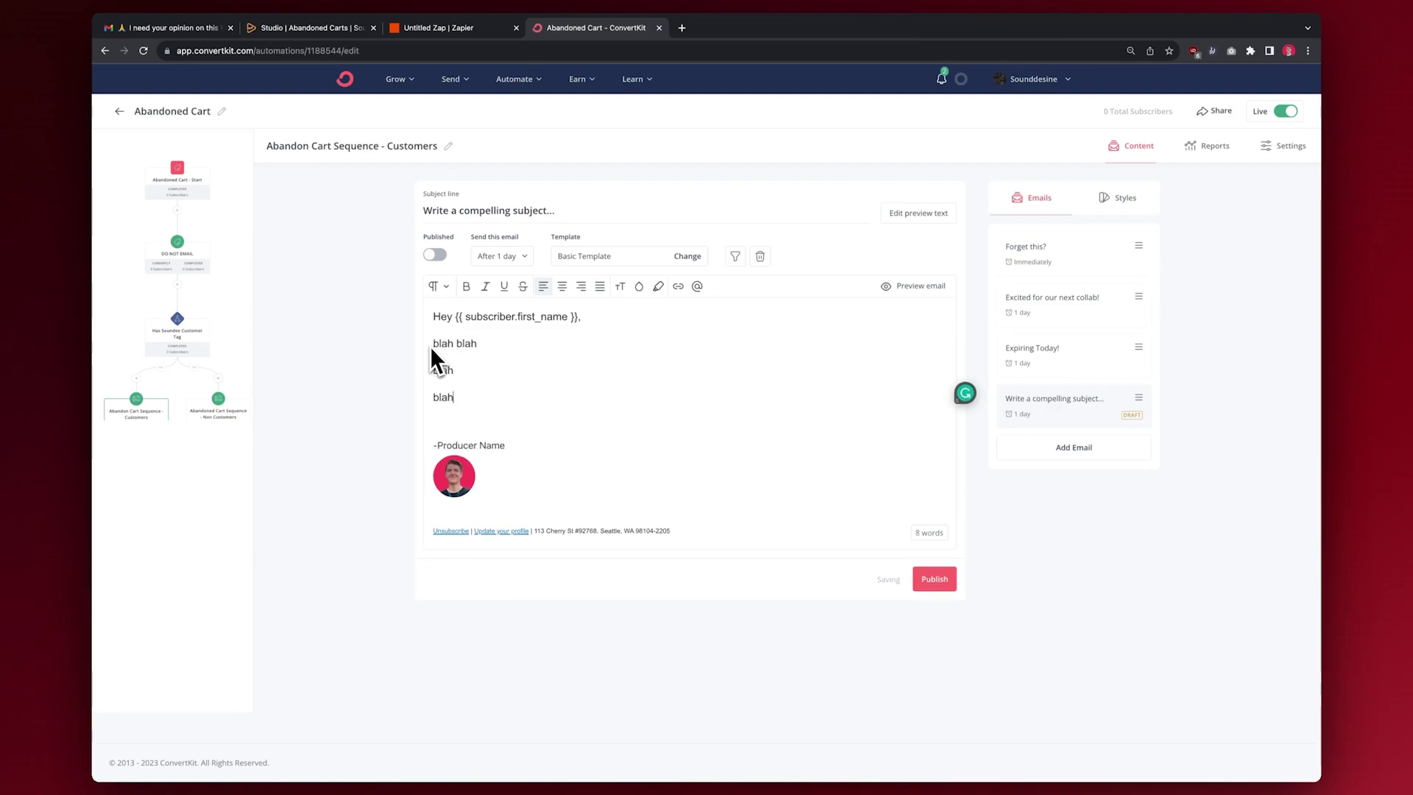
pyautogui.press('Return')
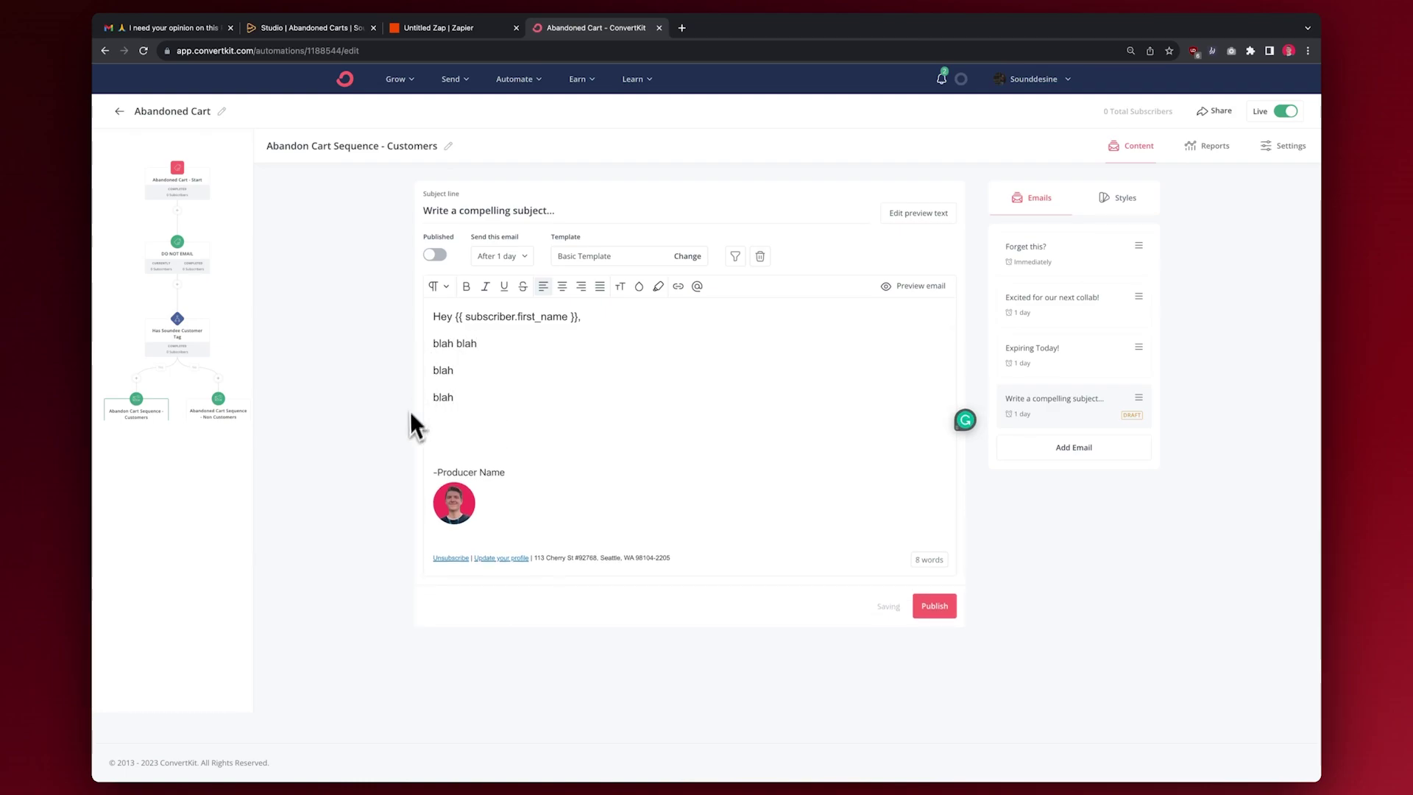
# - Insert a Button block labelled 'Complete Your Purchase'
pyautogui.click(423, 437)
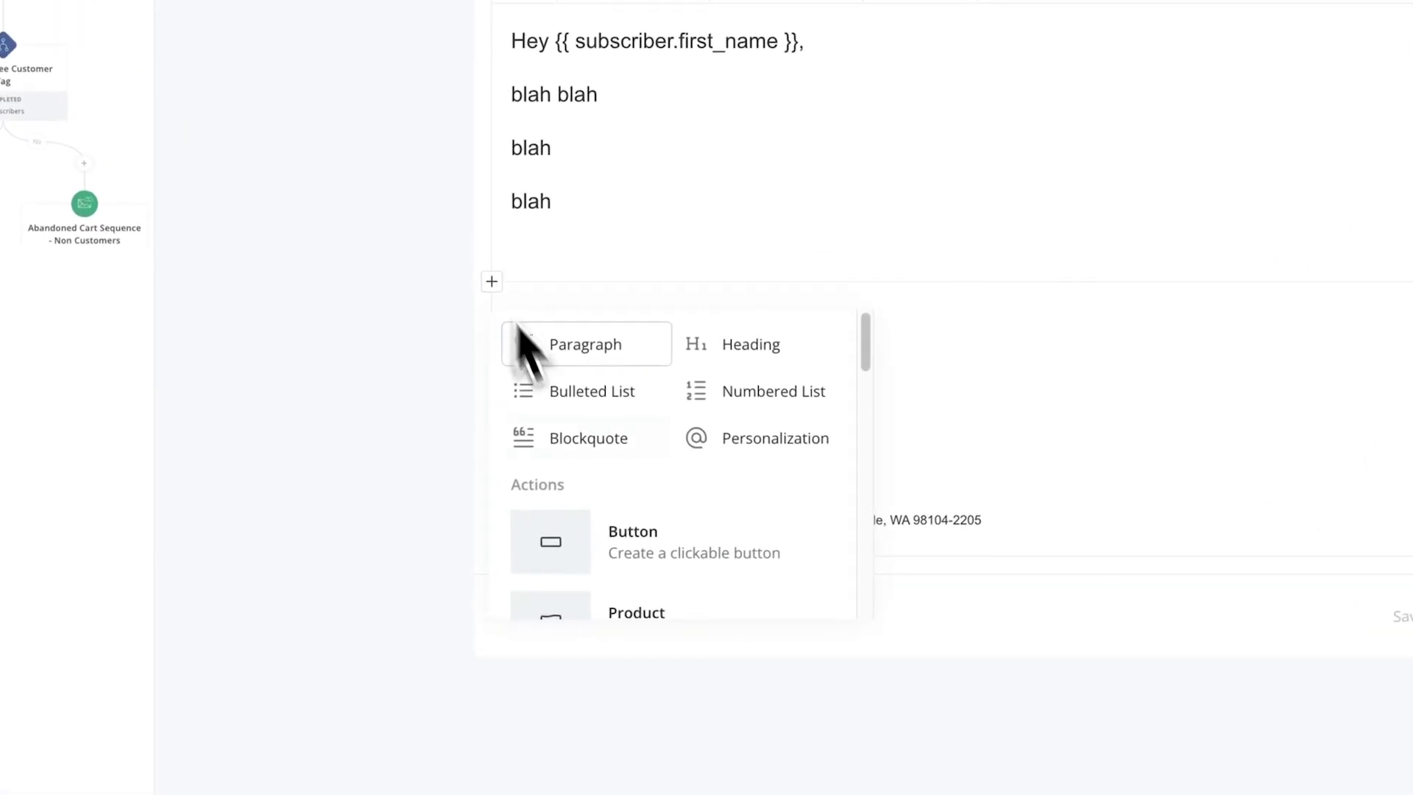
pyautogui.click(438, 471)
pyautogui.write('Com')
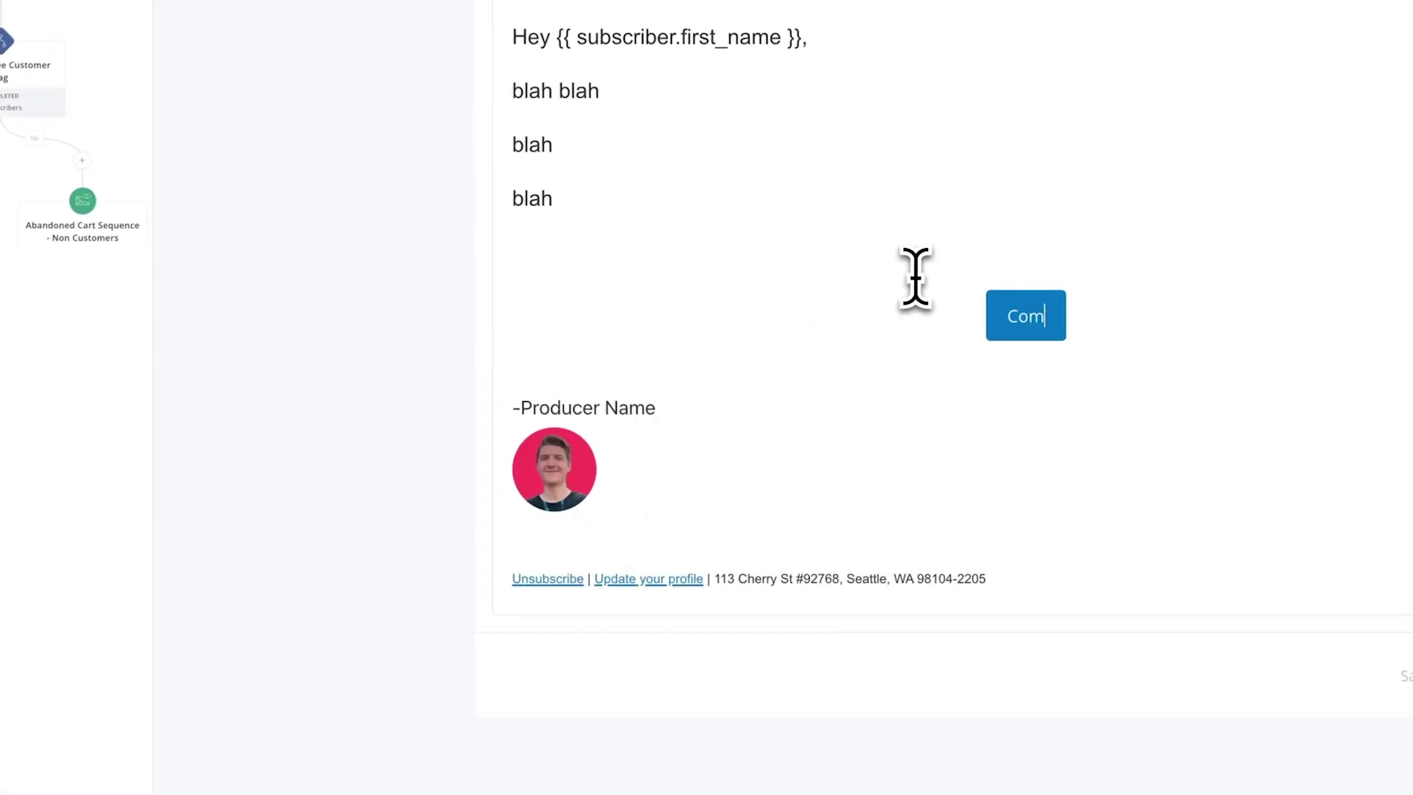
pyautogui.write('plete Your Pu')
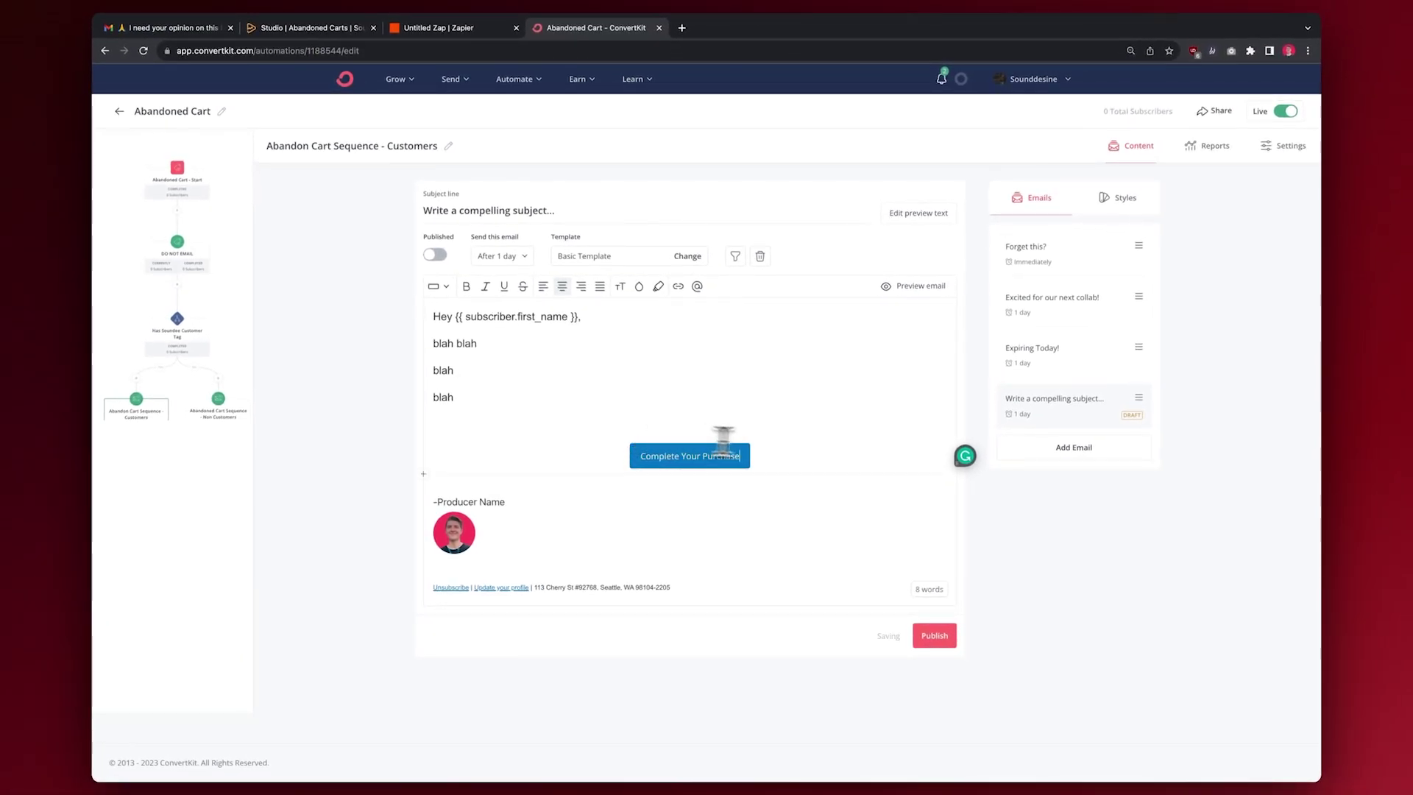
pyautogui.write('rchase')
# - Insert the Abandoned Cart URL personalization variable above the button and select it
pyautogui.tripleClick(728, 458)
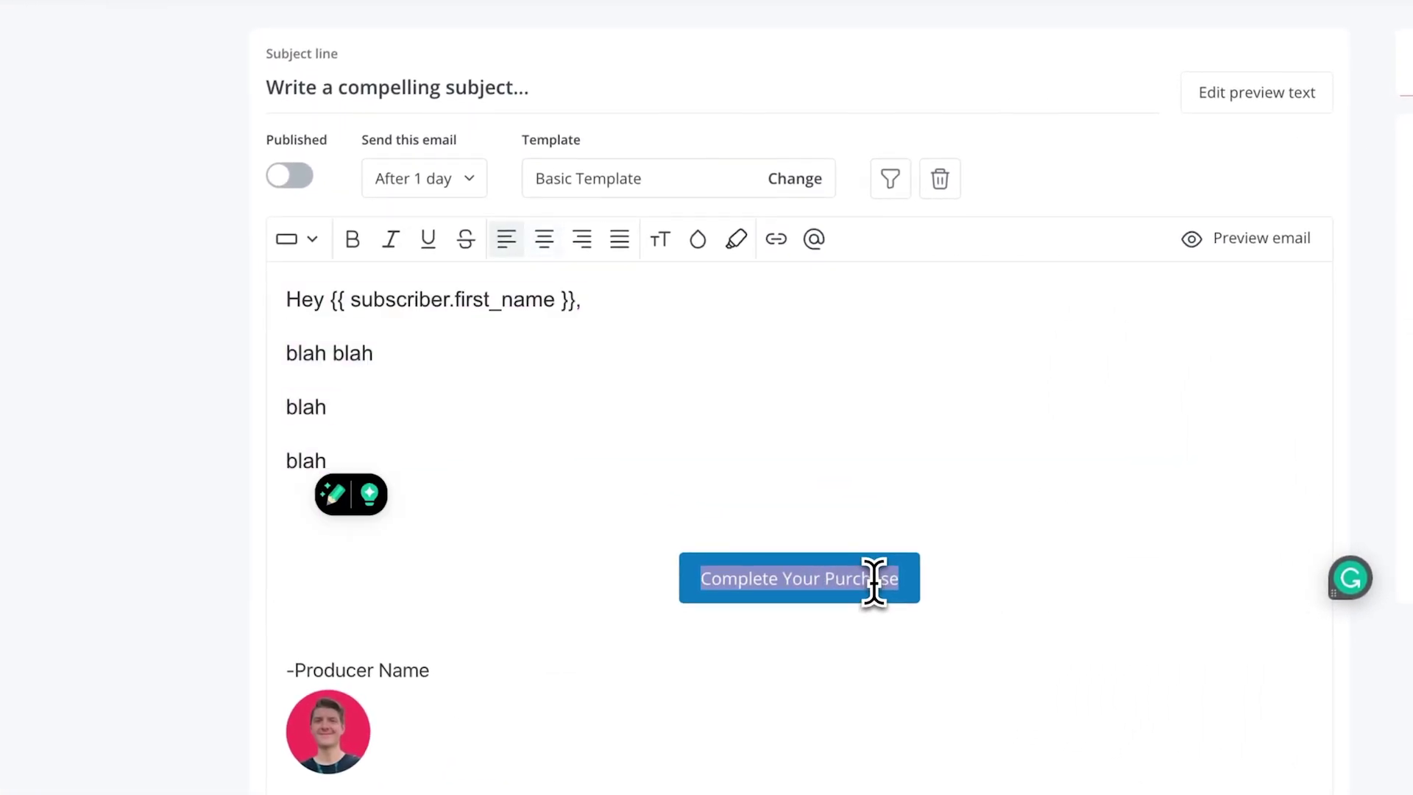
pyautogui.click(761, 513)
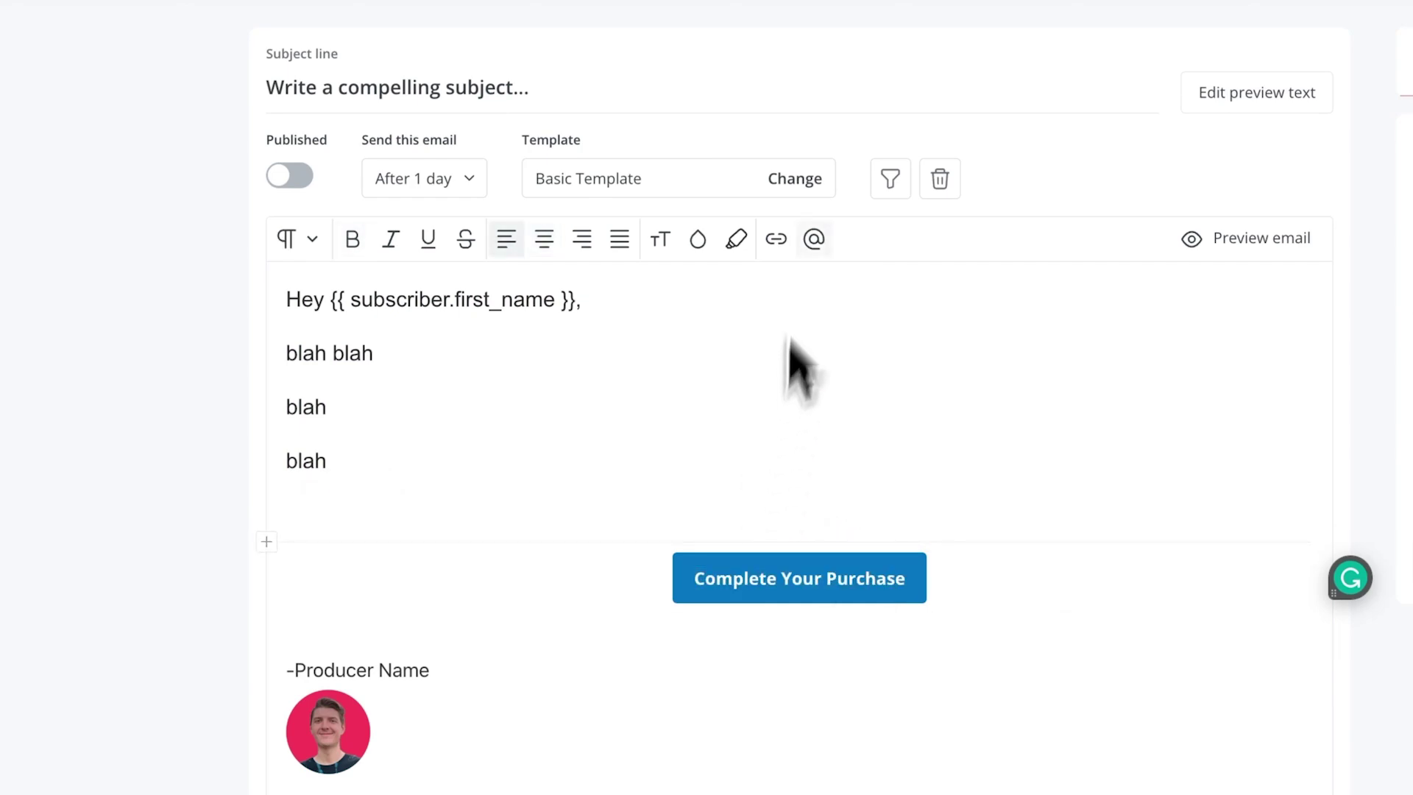
pyautogui.click(814, 239)
pyautogui.click(792, 324)
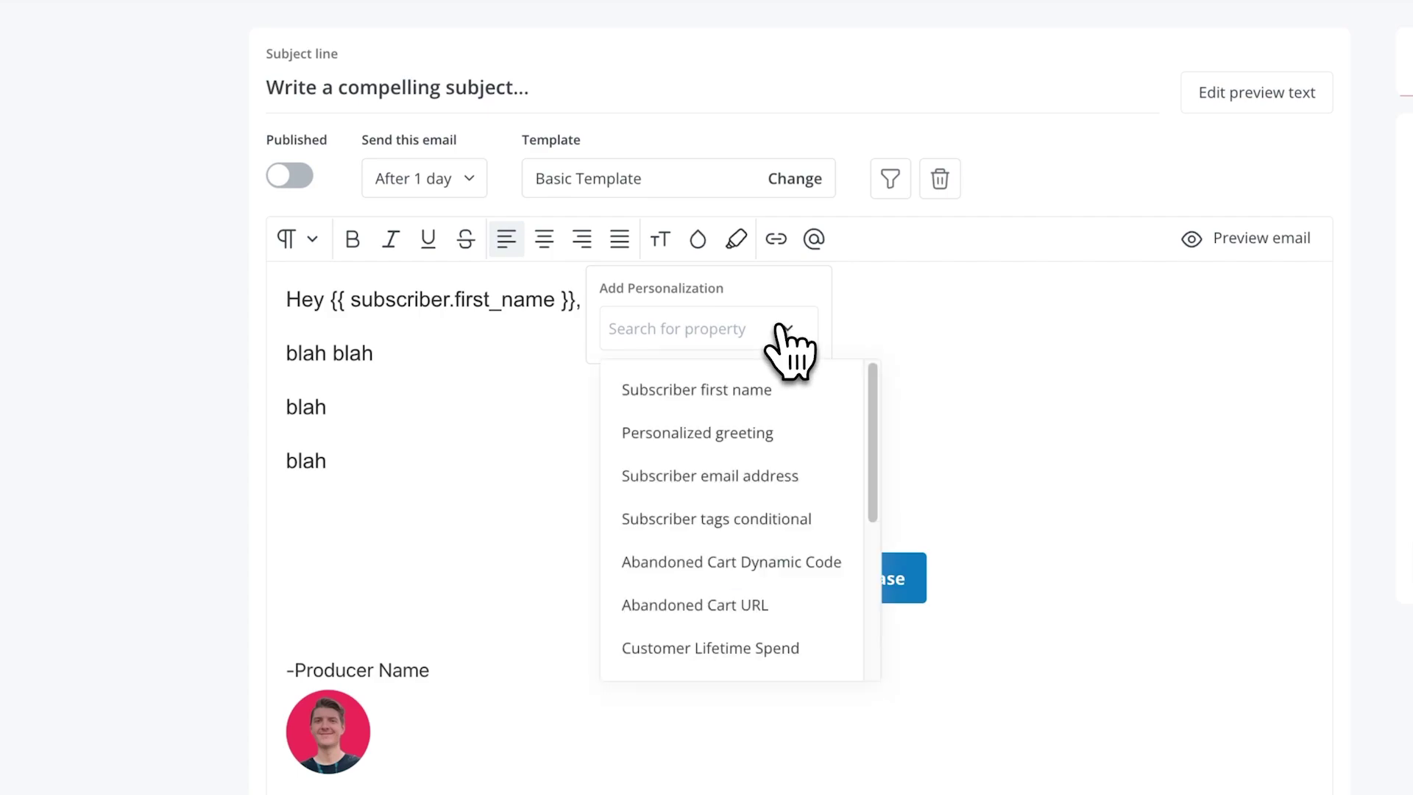
pyautogui.click(766, 605)
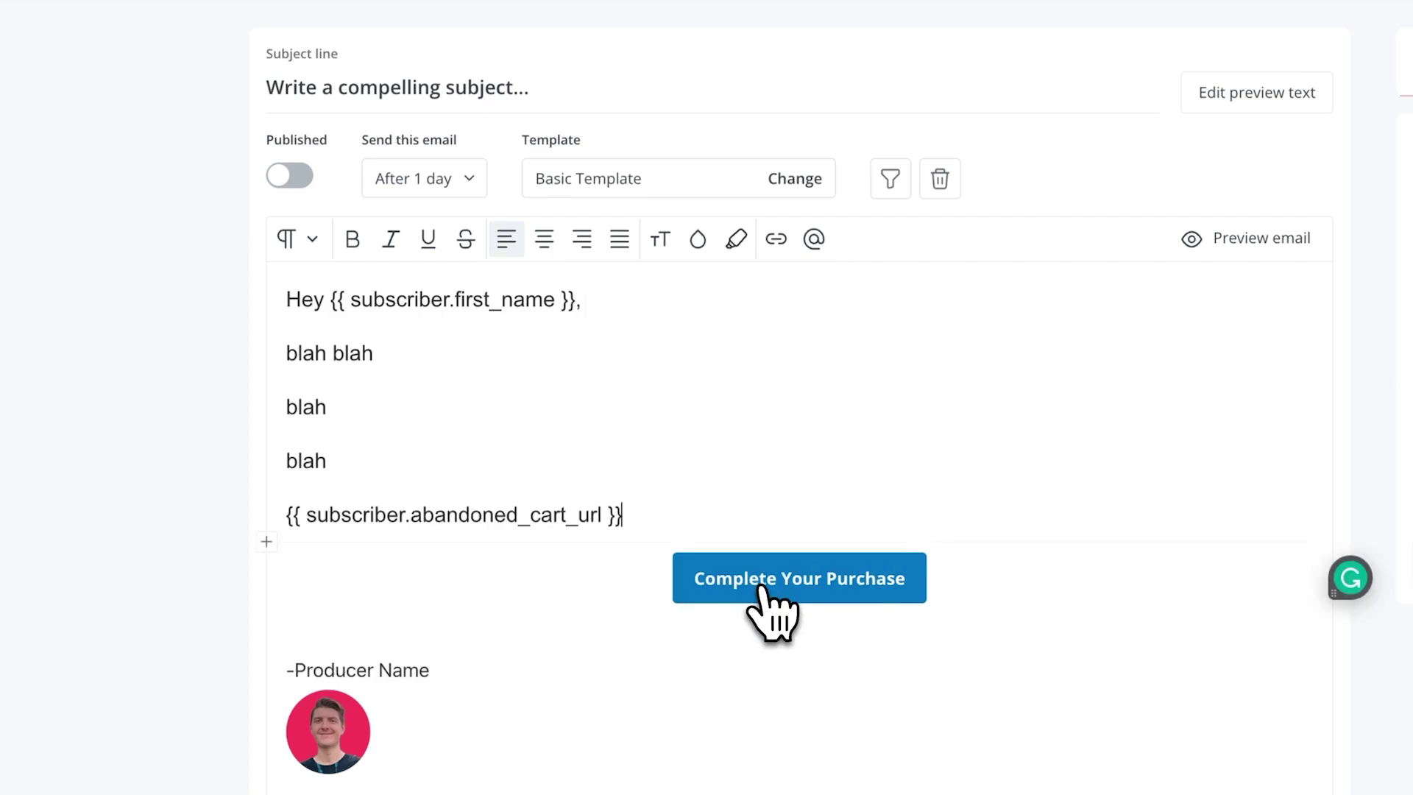
pyautogui.moveTo(639, 517); pyautogui.dragTo(288, 518)
pyautogui.press('super+c')
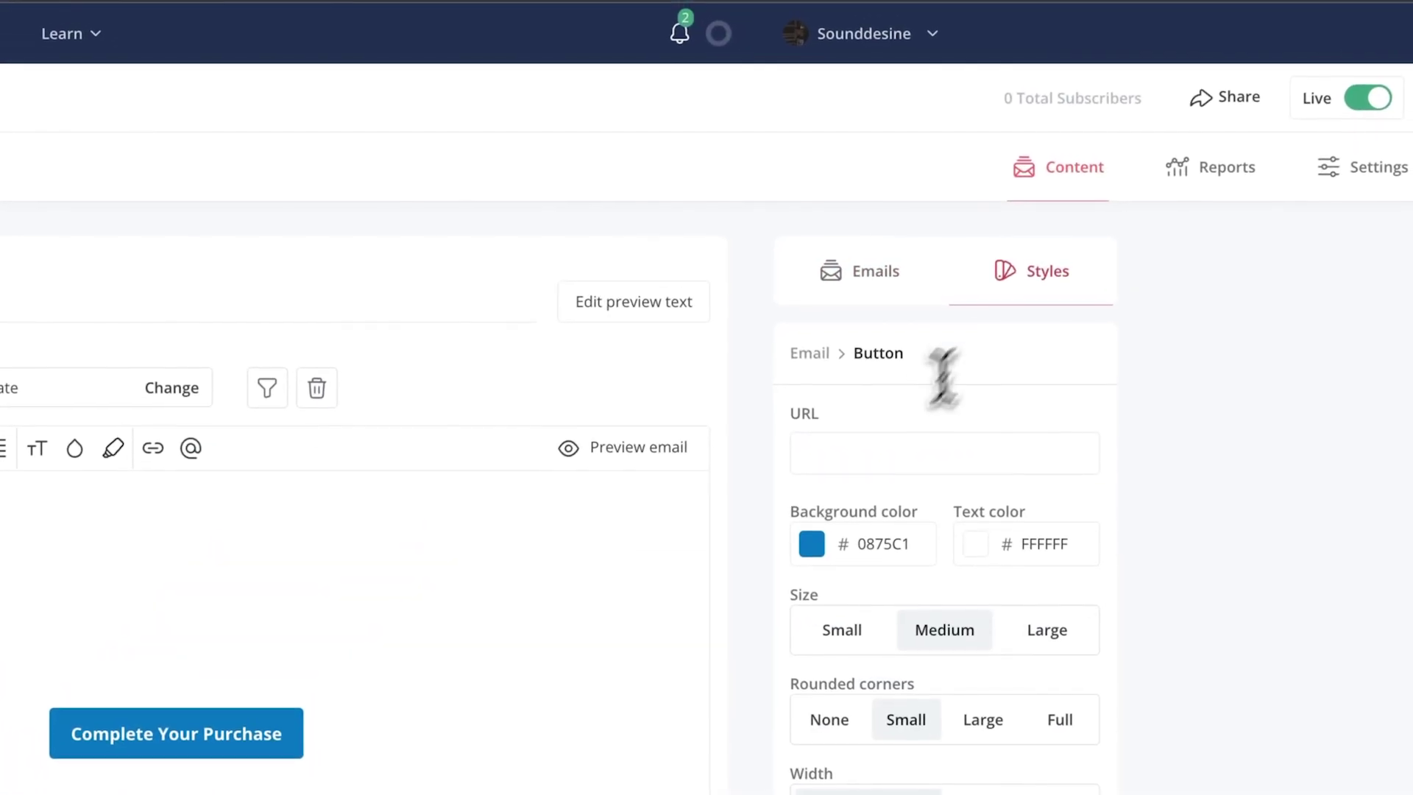
# - Paste {{ subscriber.abandoned_cart_url }} as the button link and preview the email's test-send form
pyautogui.click(883, 444)
pyautogui.press('super+v')
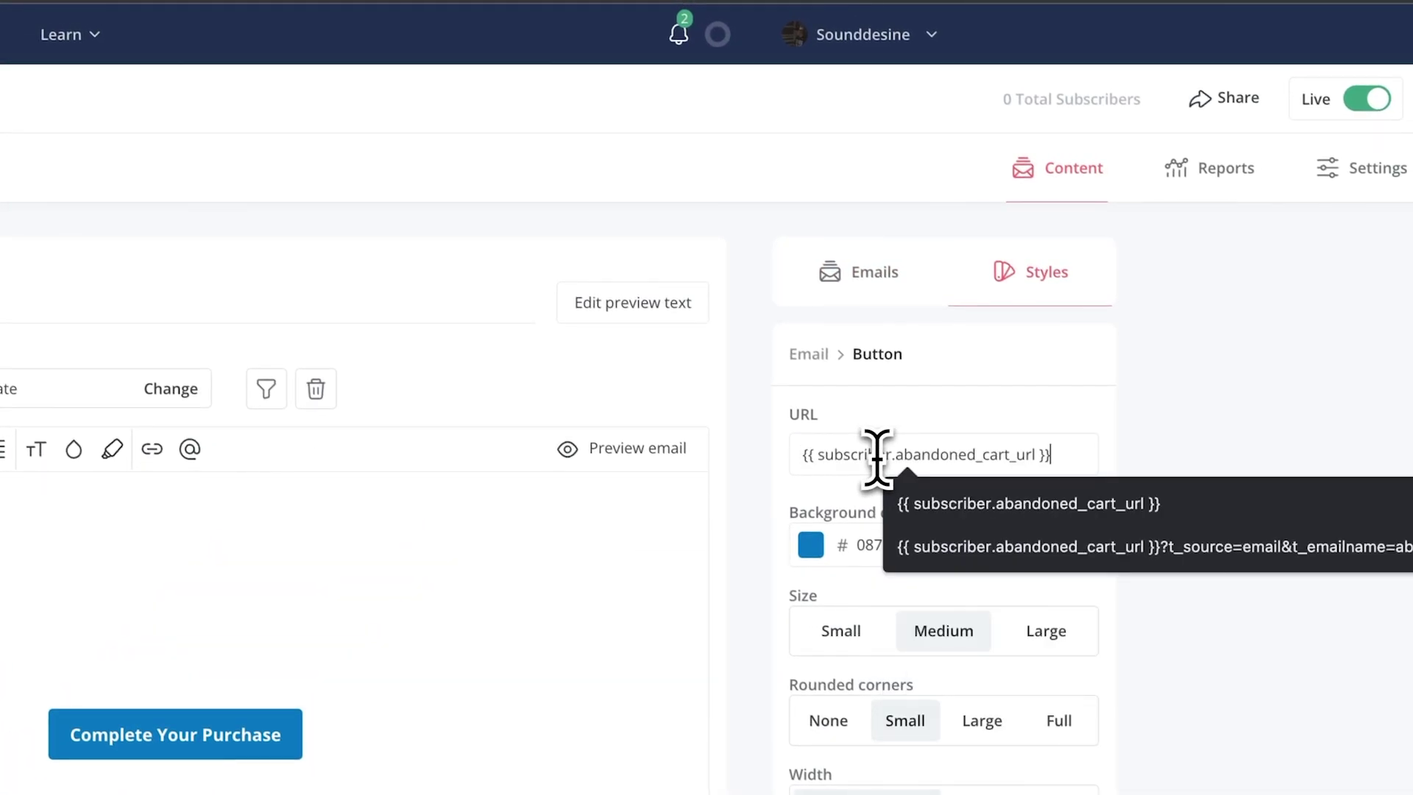
pyautogui.click(622, 415)
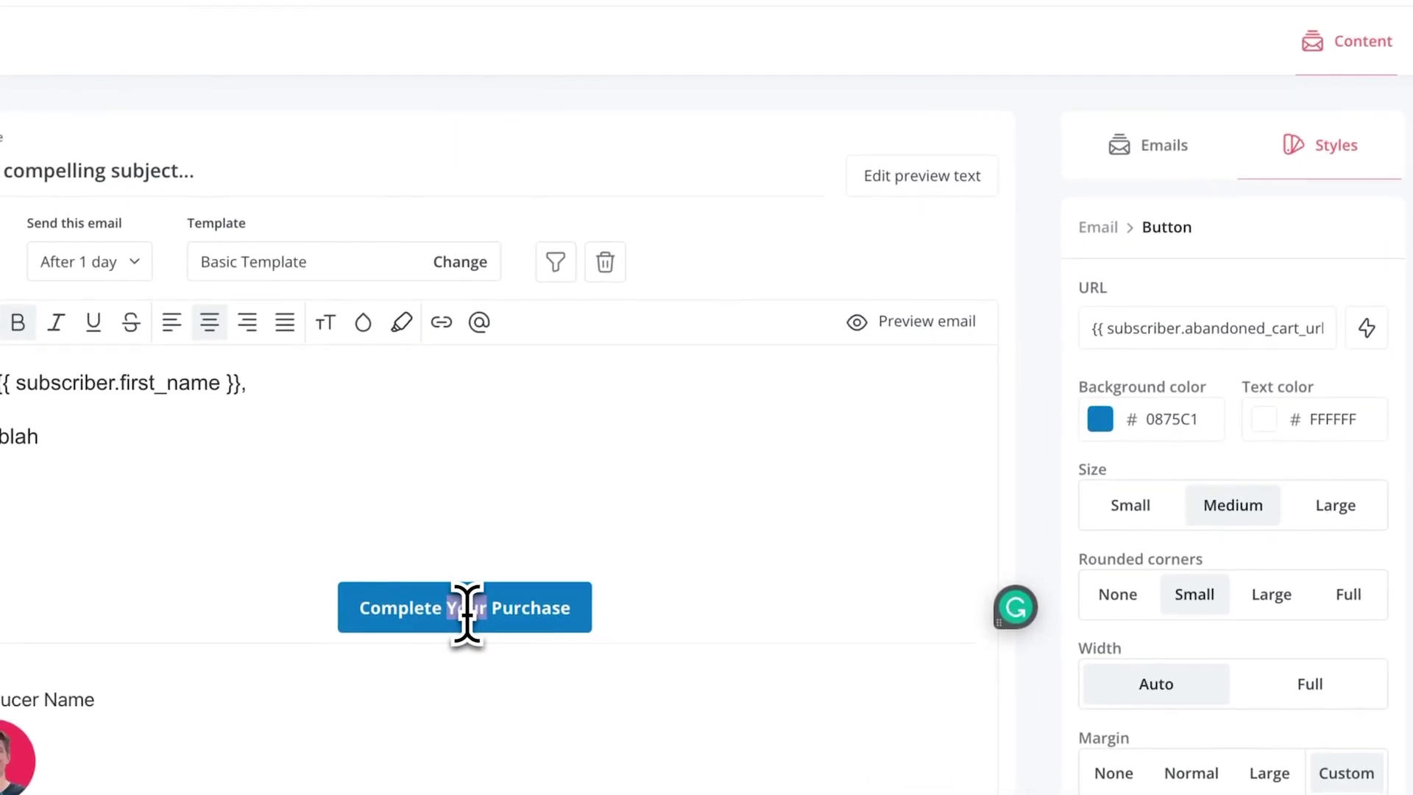
pyautogui.doubleClick(445, 618)
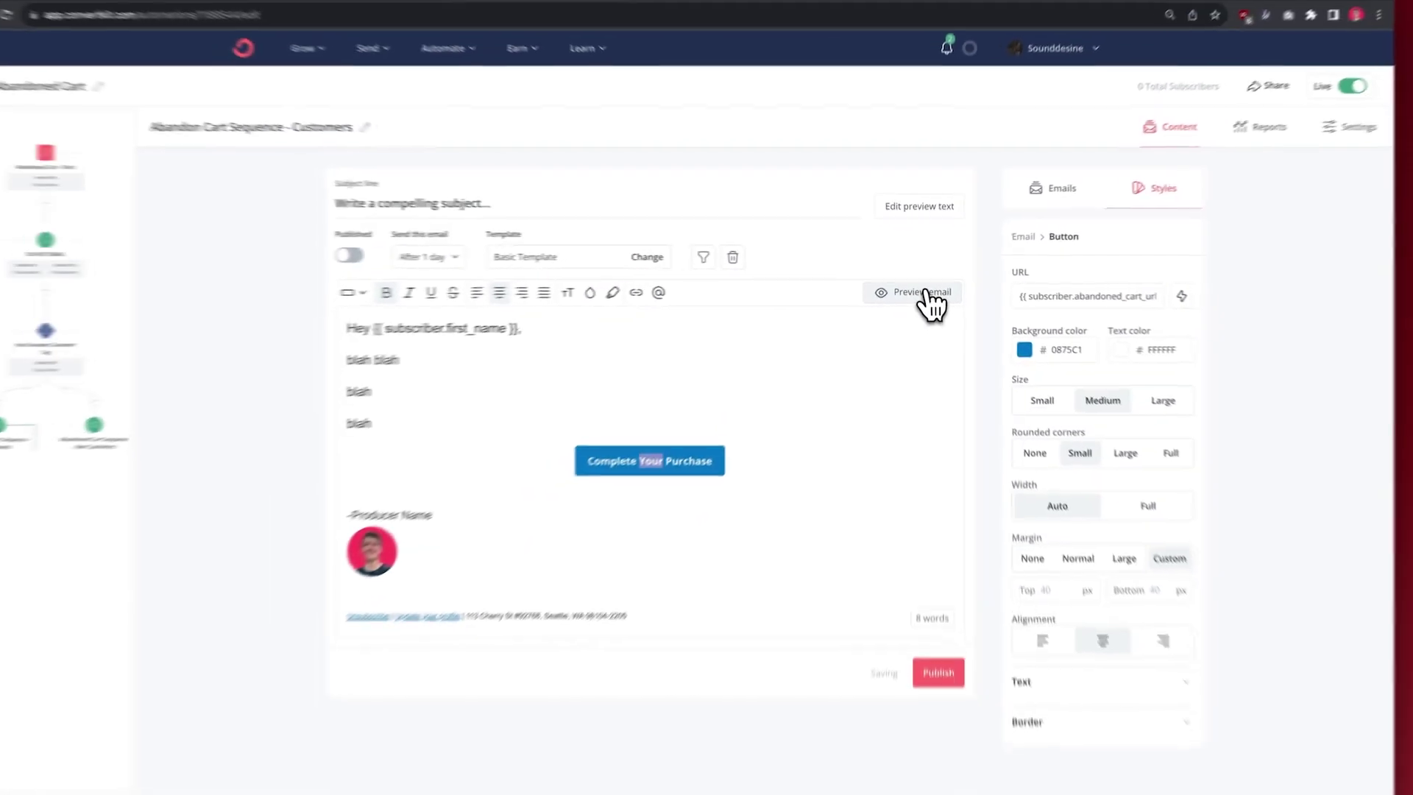
pyautogui.click(926, 292)
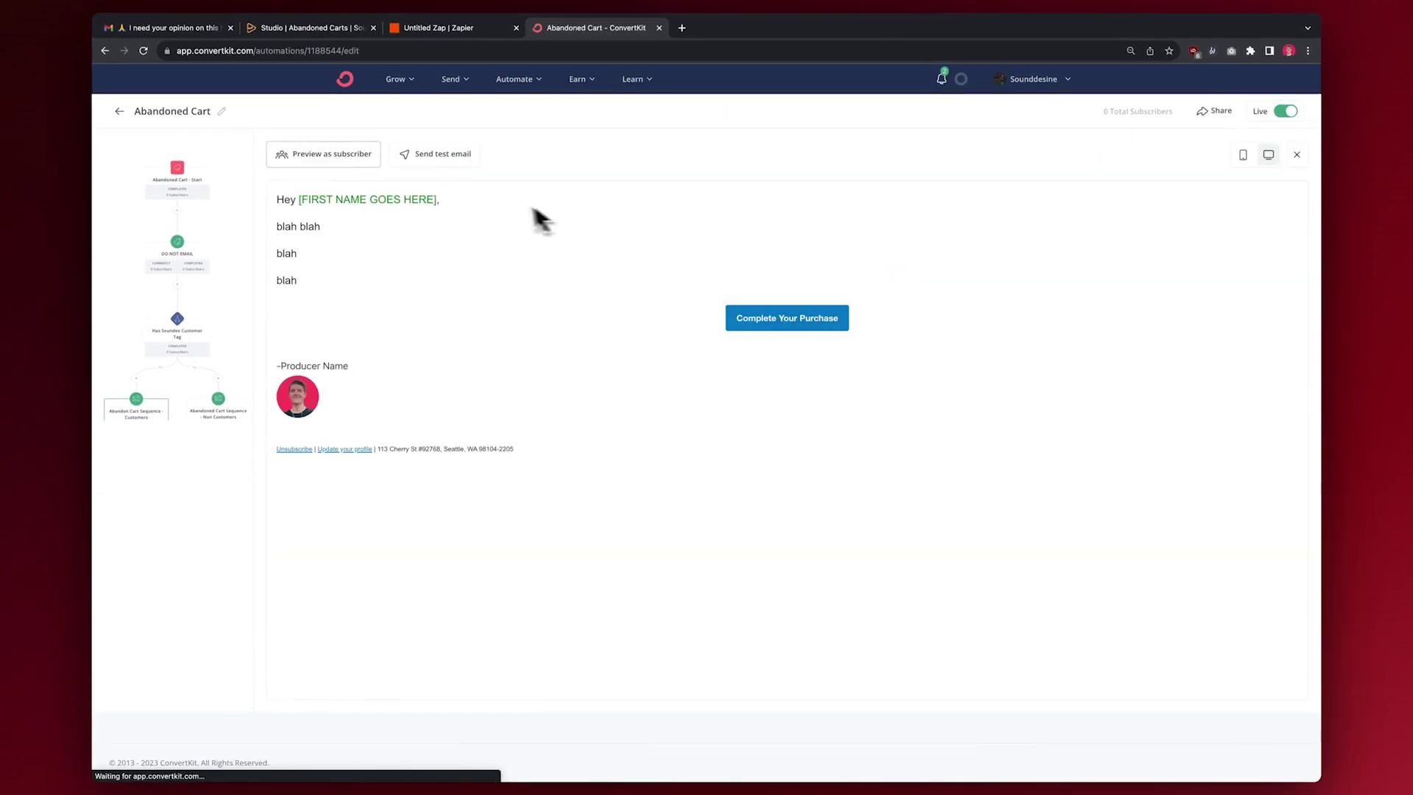
pyautogui.click(443, 157)
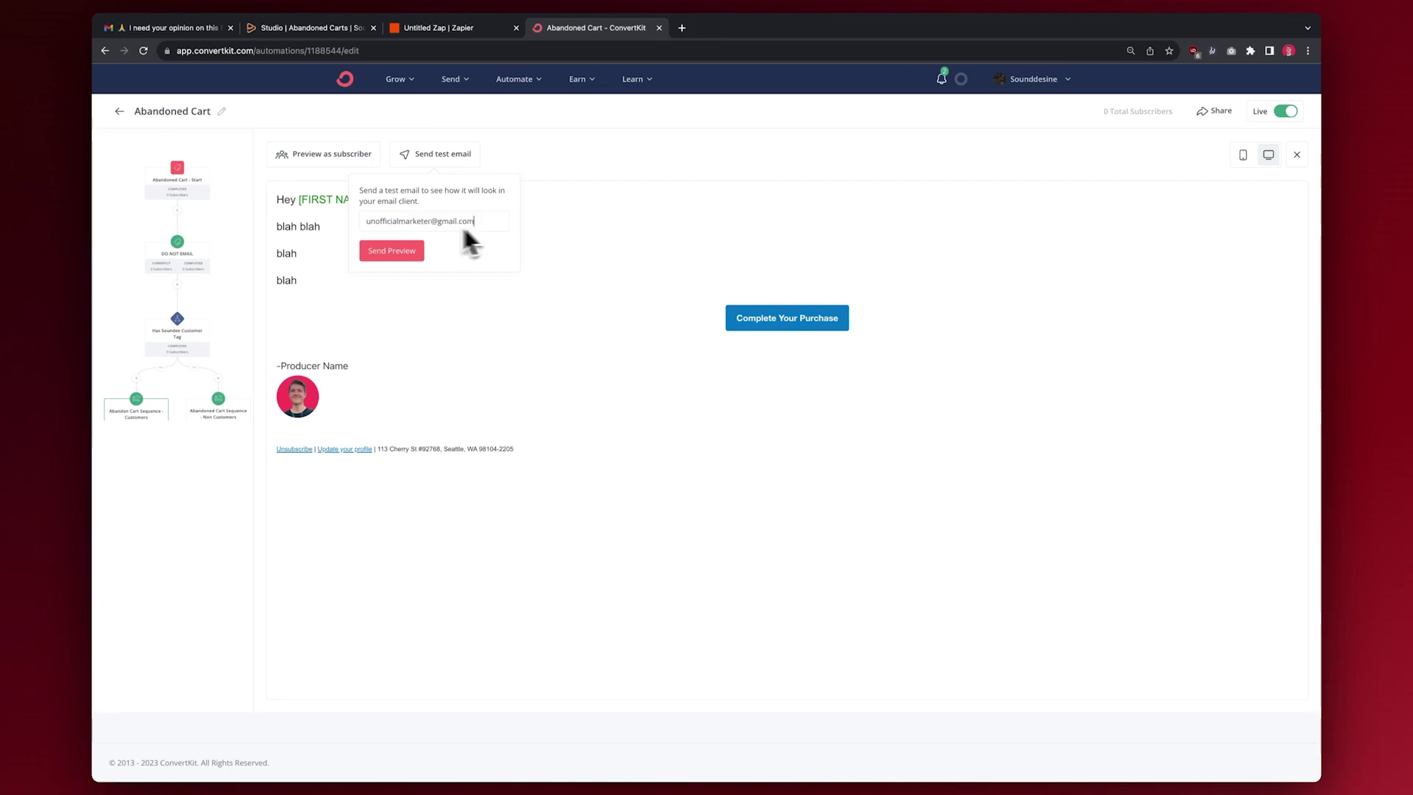
# - Send the preview test email to the inbox
pyautogui.click(681, 28)
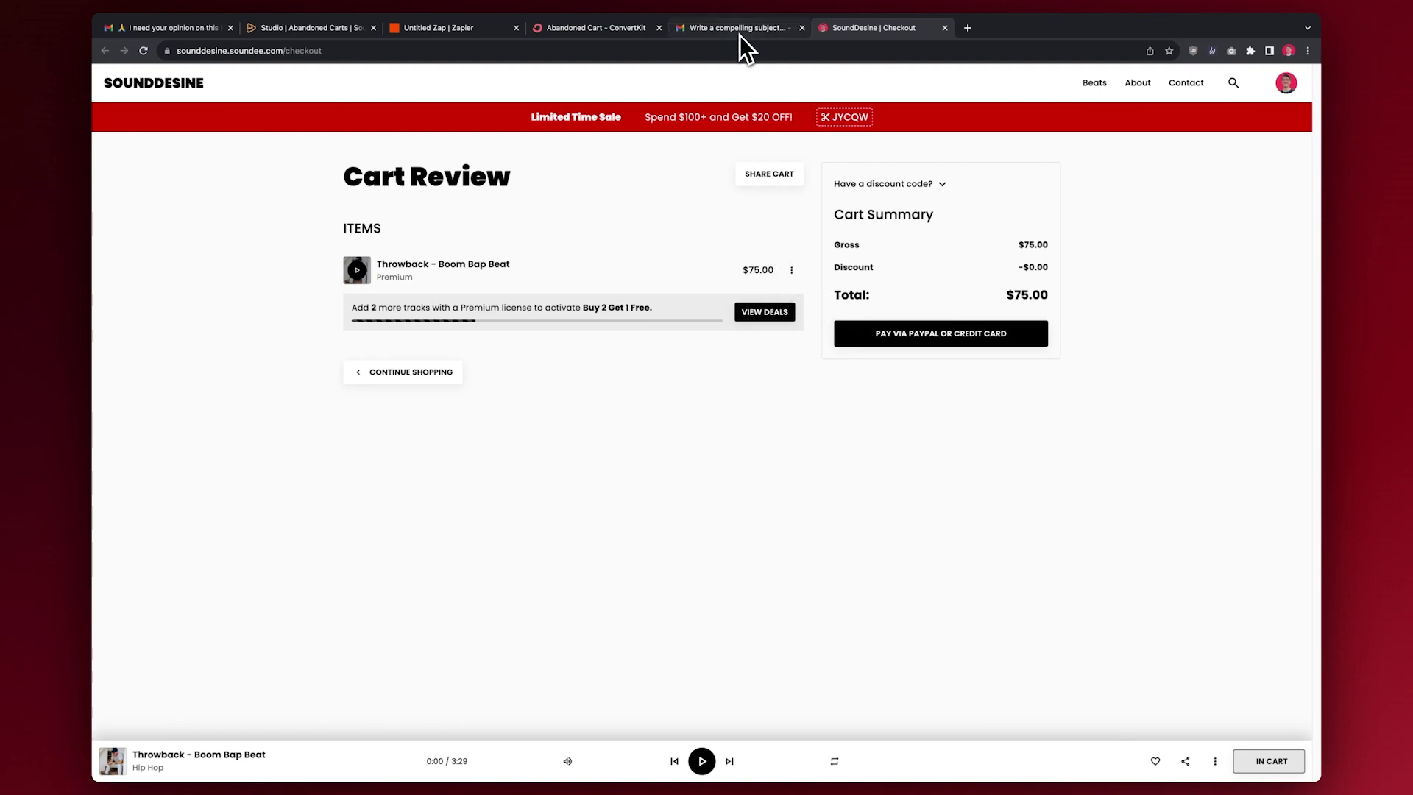
# - Return to the Abandoned Cart - ConvertKit email preview
pyautogui.click(596, 27)
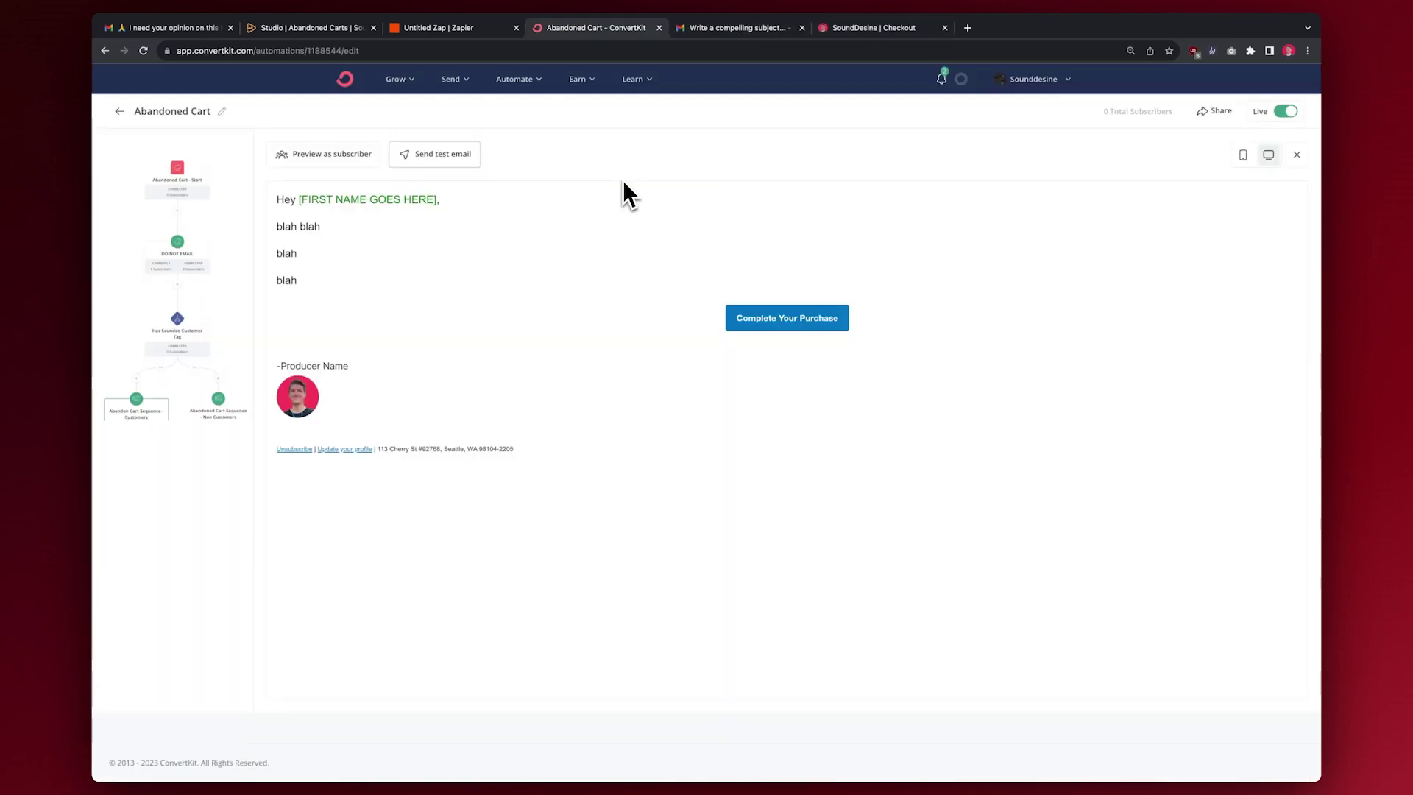